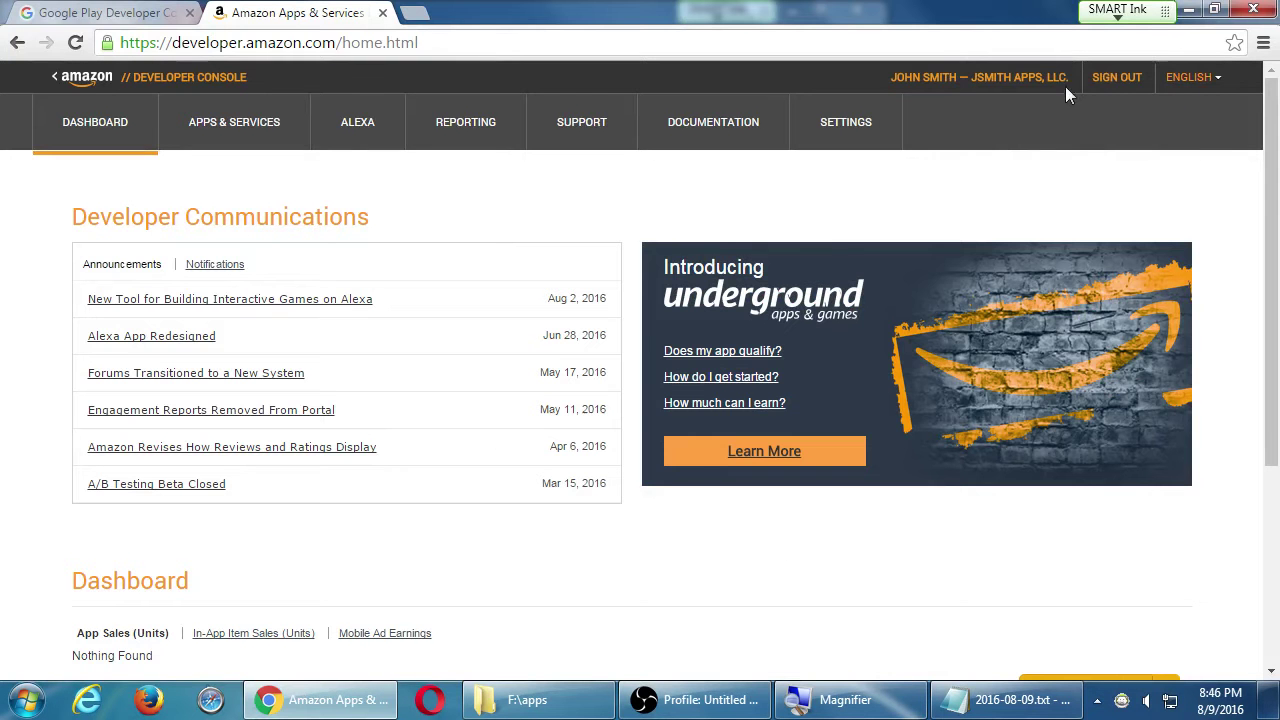
- Sign out, then sign back into the developer account with the saved e-mail and password
{"action": "left_click", "coordinate": [1127, 84]}
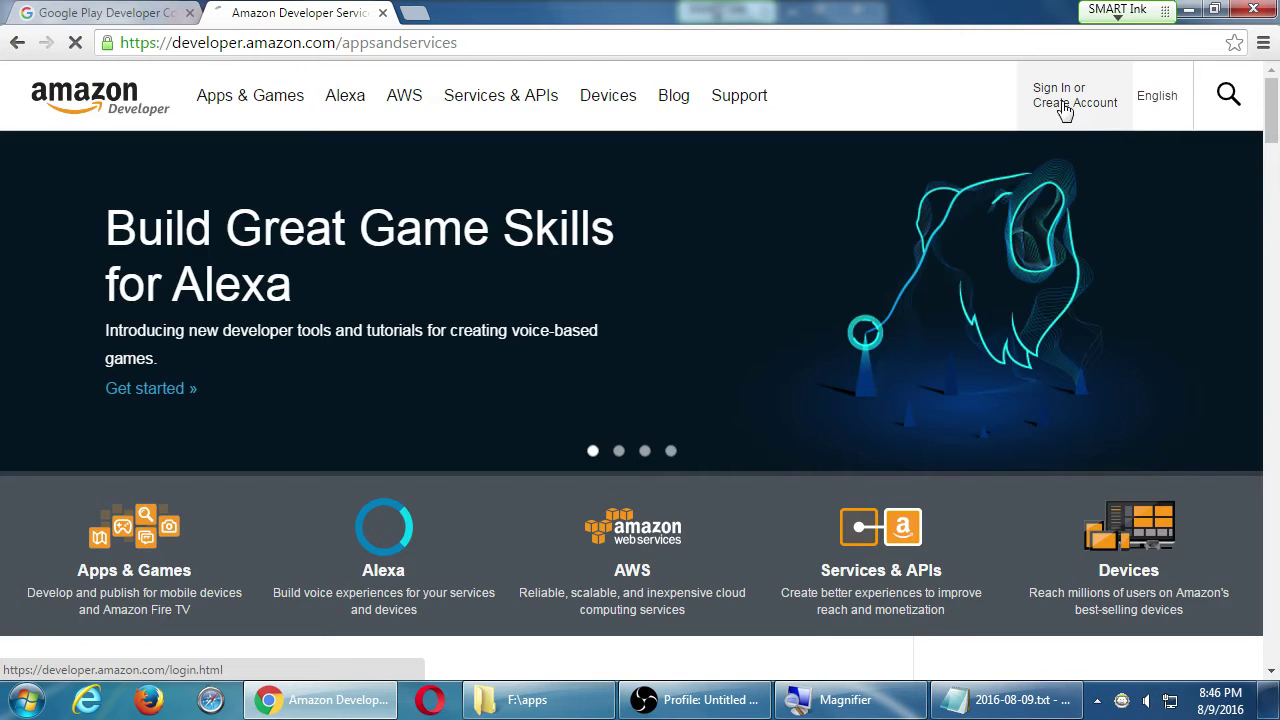
{"action": "left_click", "coordinate": [1066, 106]}
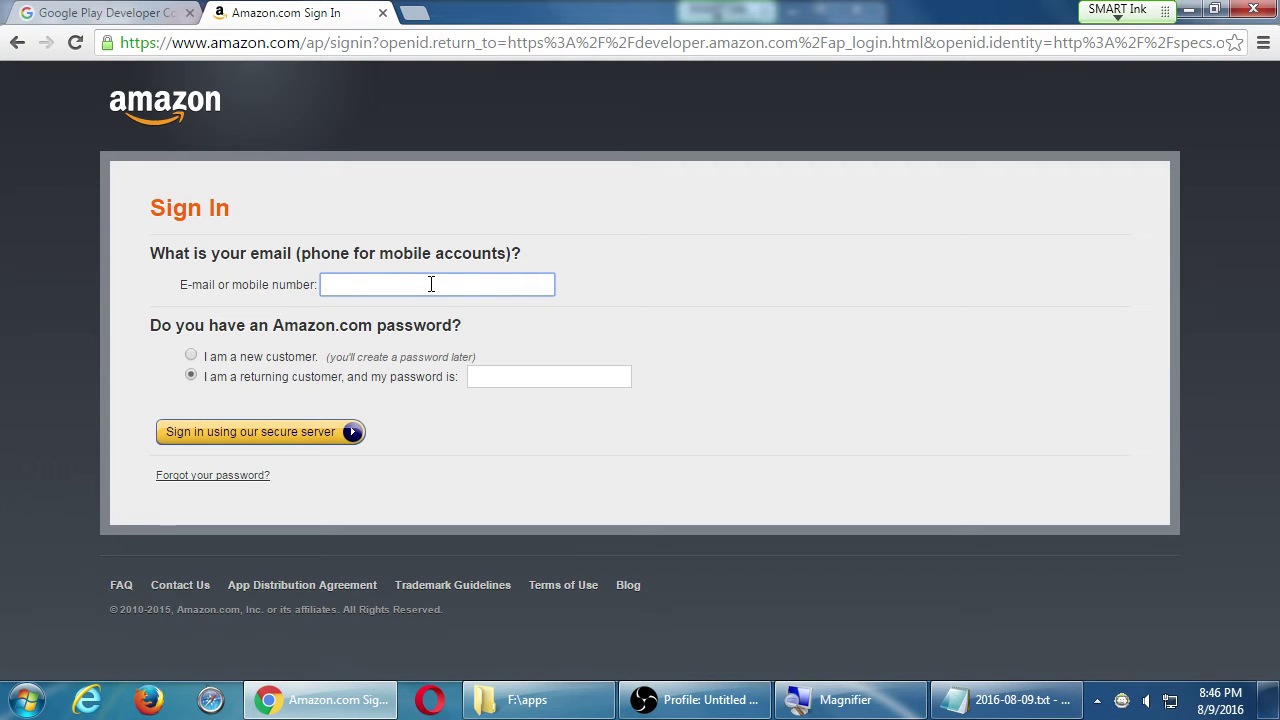
{"action": "type", "text": "js"}
{"action": "key", "text": "Down"}
{"action": "key", "text": "Return"}
{"action": "key", "text": "Tab"}
{"action": "key", "text": "Tab"}
{"action": "key", "text": "Tab"}
{"action": "key", "text": "shift+Tab"}
{"action": "type", "text": "••••••••"}
{"action": "key", "text": "Return"}
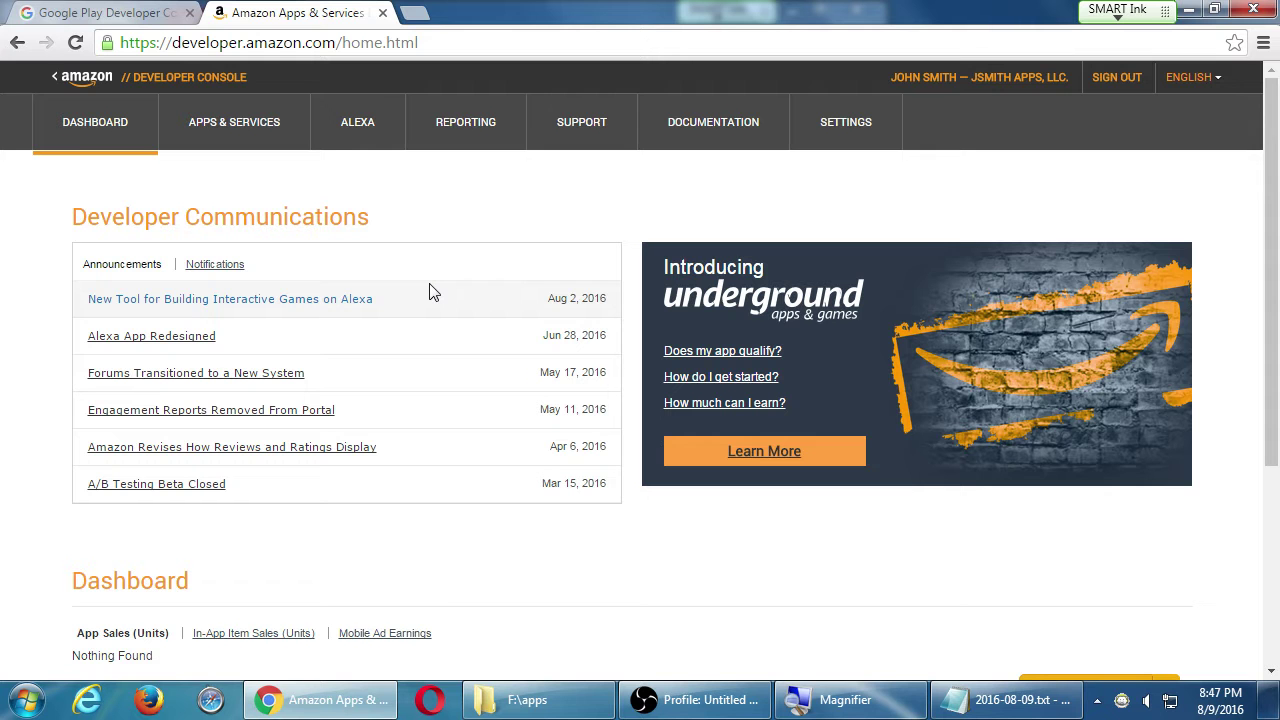
- Go to the My Apps list under Apps & Services, which shows 0 apps
{"action": "scroll", "coordinate": [460, 330], "scroll_direction": "down", "scroll_amount": 3}
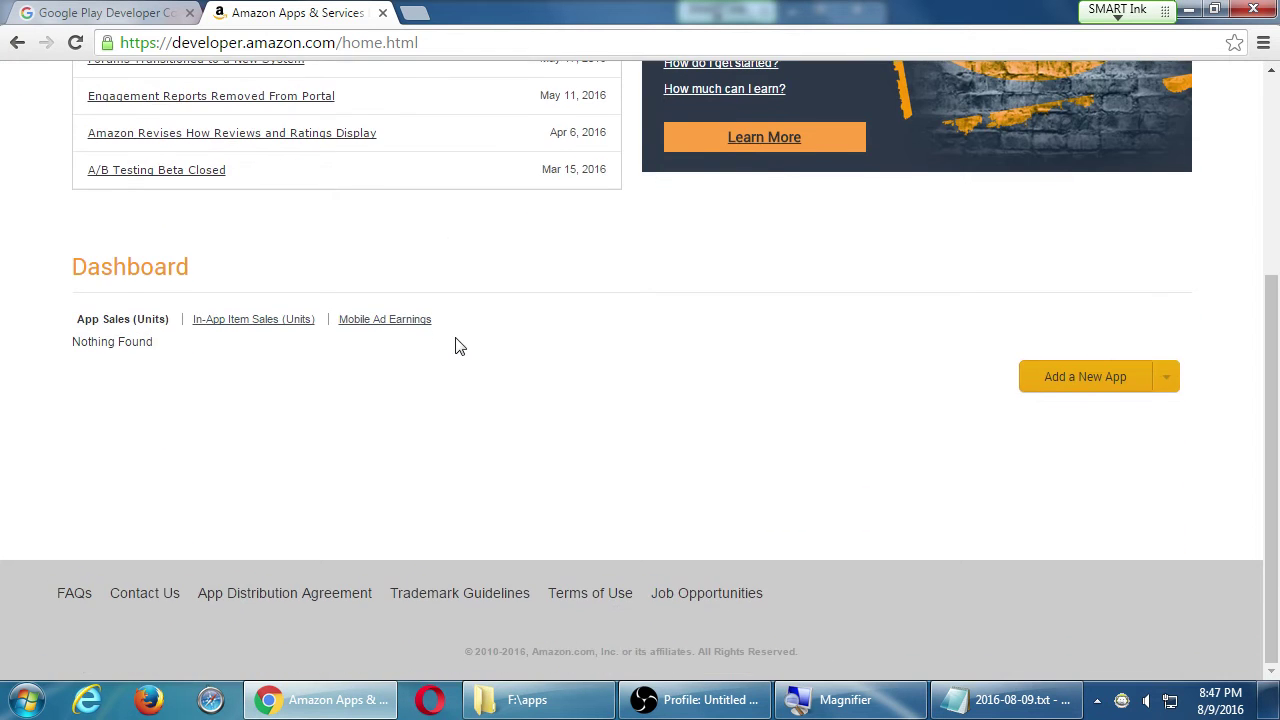
{"action": "scroll", "coordinate": [460, 345], "scroll_direction": "up", "scroll_amount": 3}
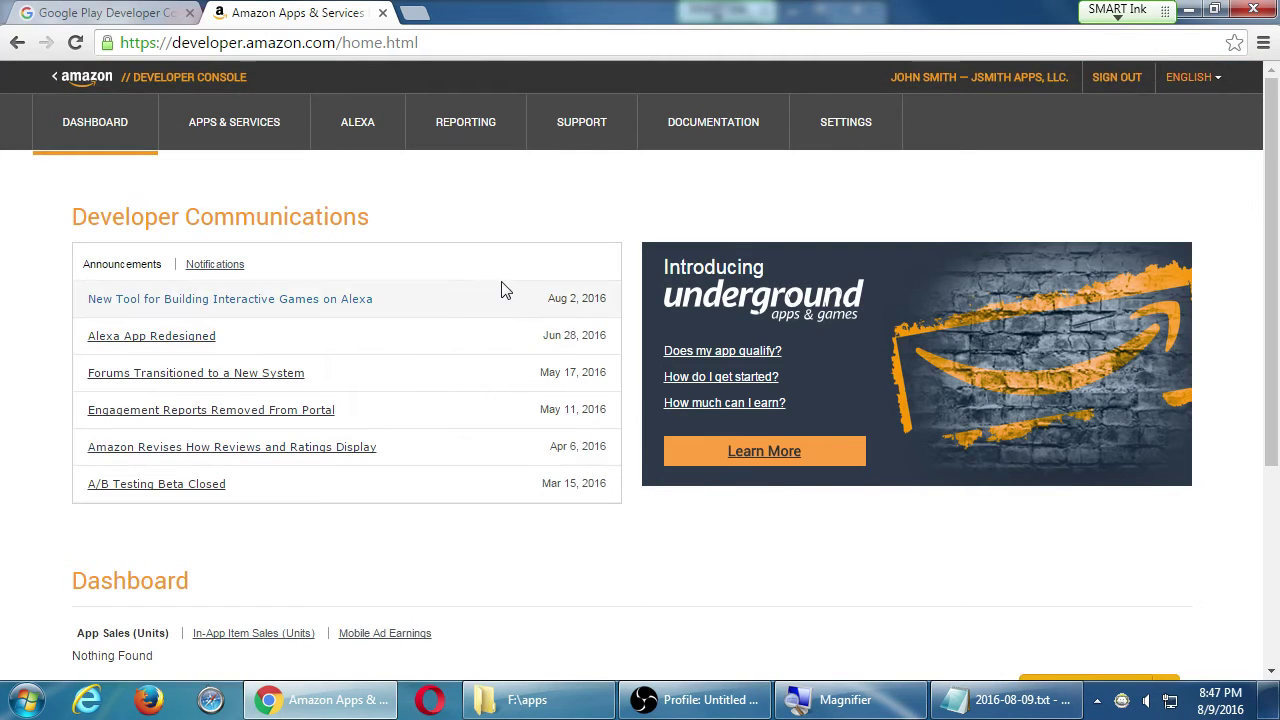
{"action": "left_click", "coordinate": [221, 132]}
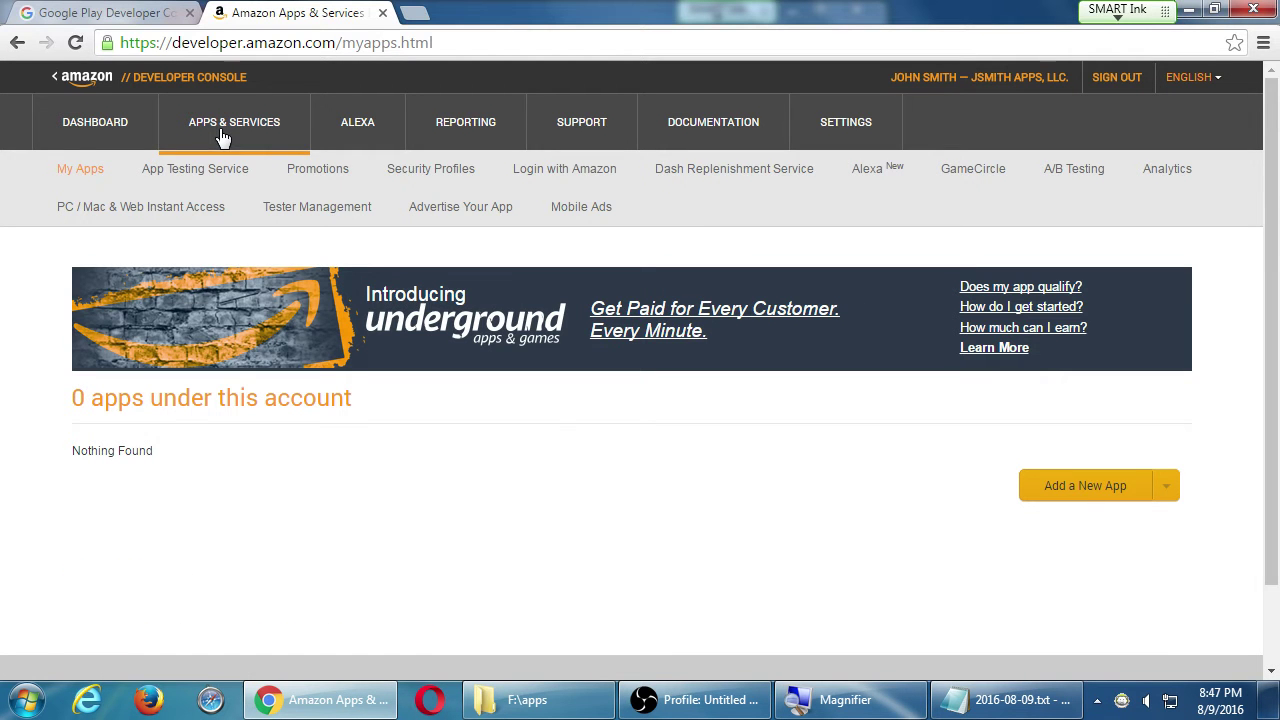
{"action": "left_click", "coordinate": [117, 125]}
{"action": "scroll", "coordinate": [902, 585], "scroll_direction": "down", "scroll_amount": 3}
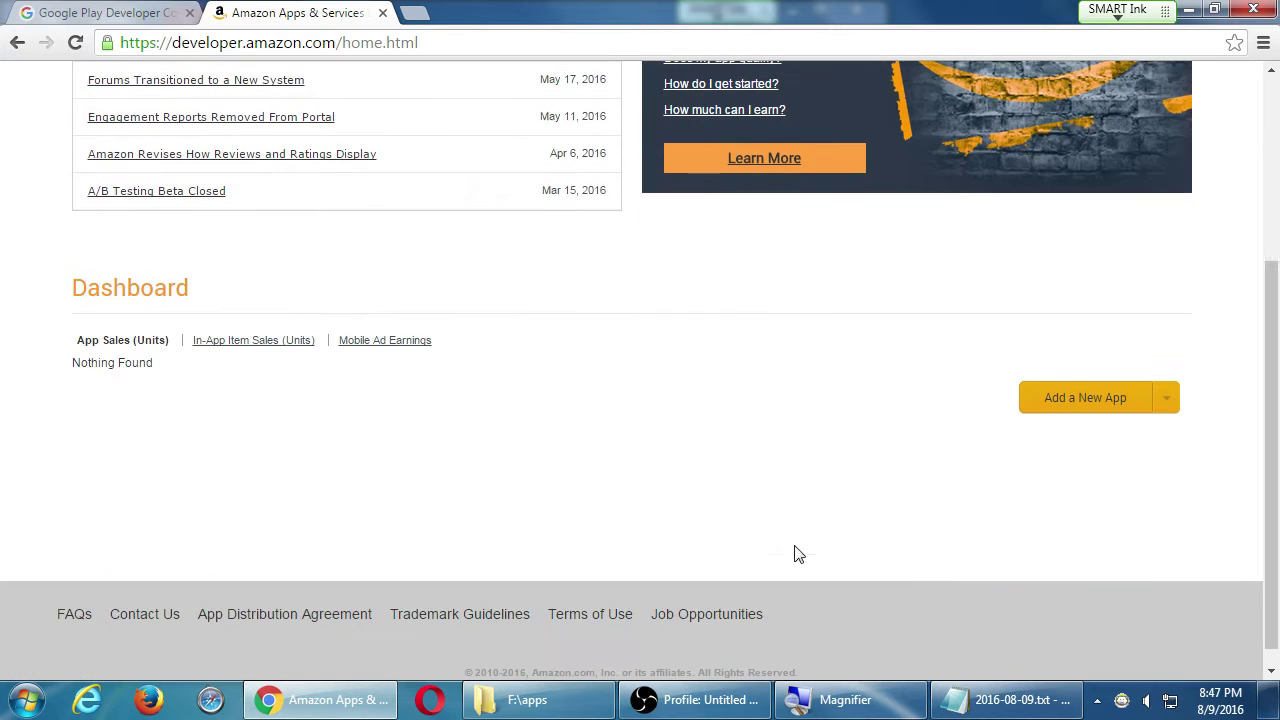
{"action": "scroll", "coordinate": [737, 530], "scroll_direction": "up", "scroll_amount": 3}
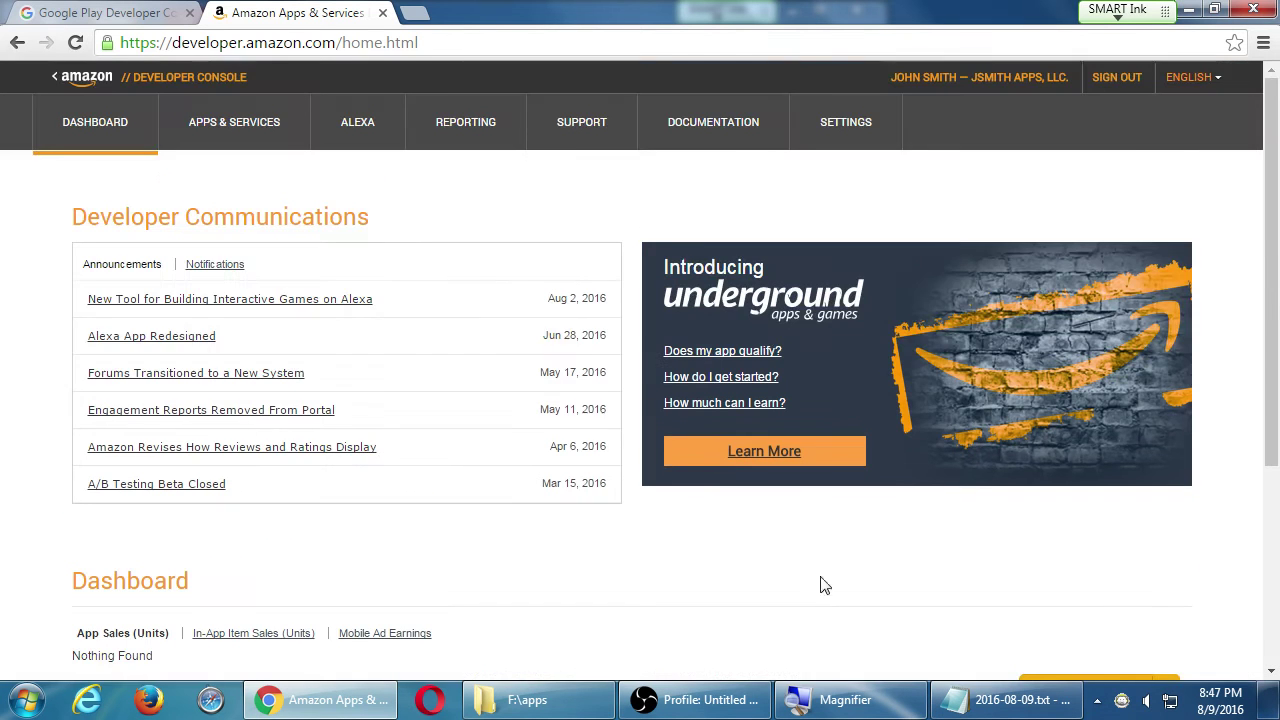
{"action": "left_click", "coordinate": [255, 142]}
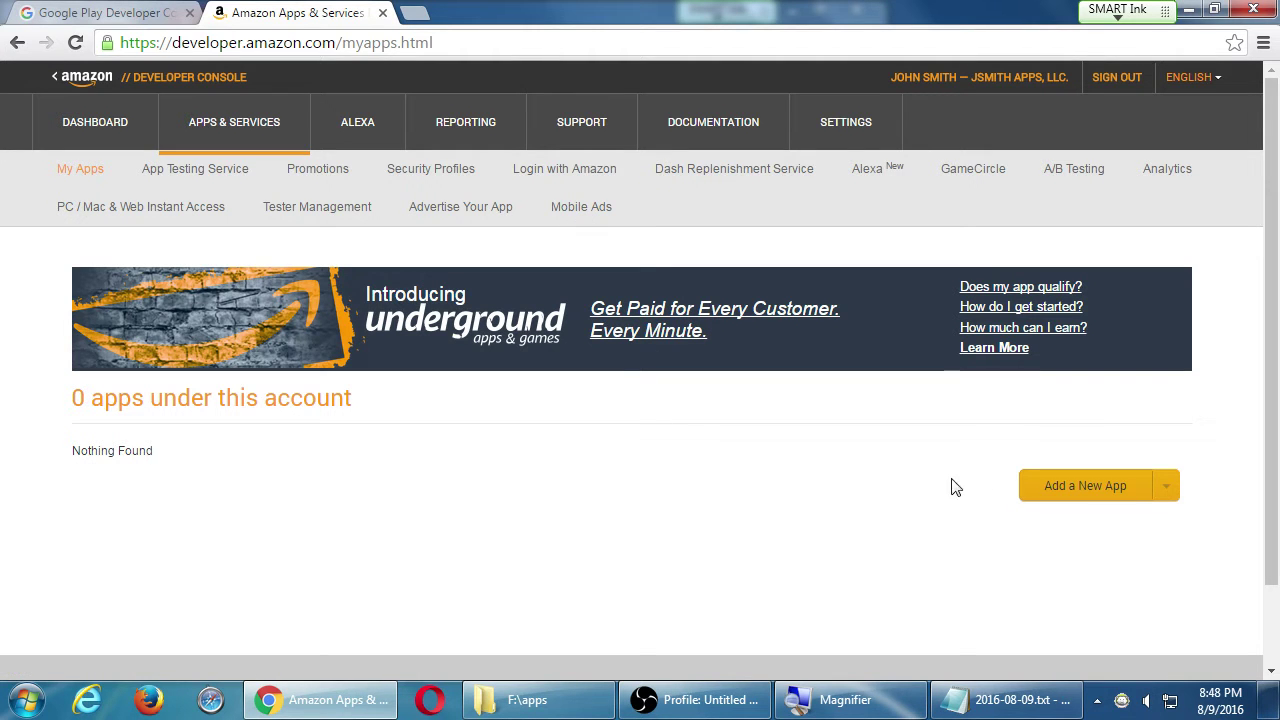
{"action": "left_click", "coordinate": [1078, 494]}
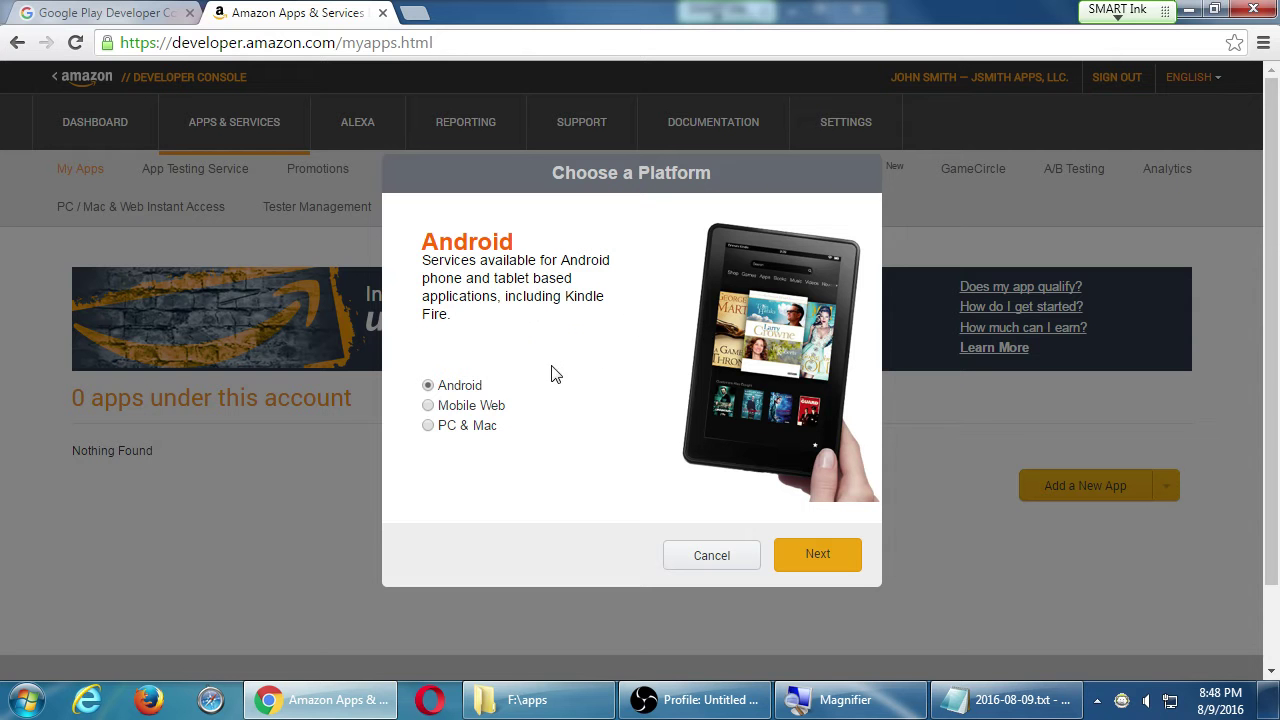
- Continue with Android as the platform and enter 'Camposss mySDCE' as the App title
{"action": "left_click", "coordinate": [808, 566]}
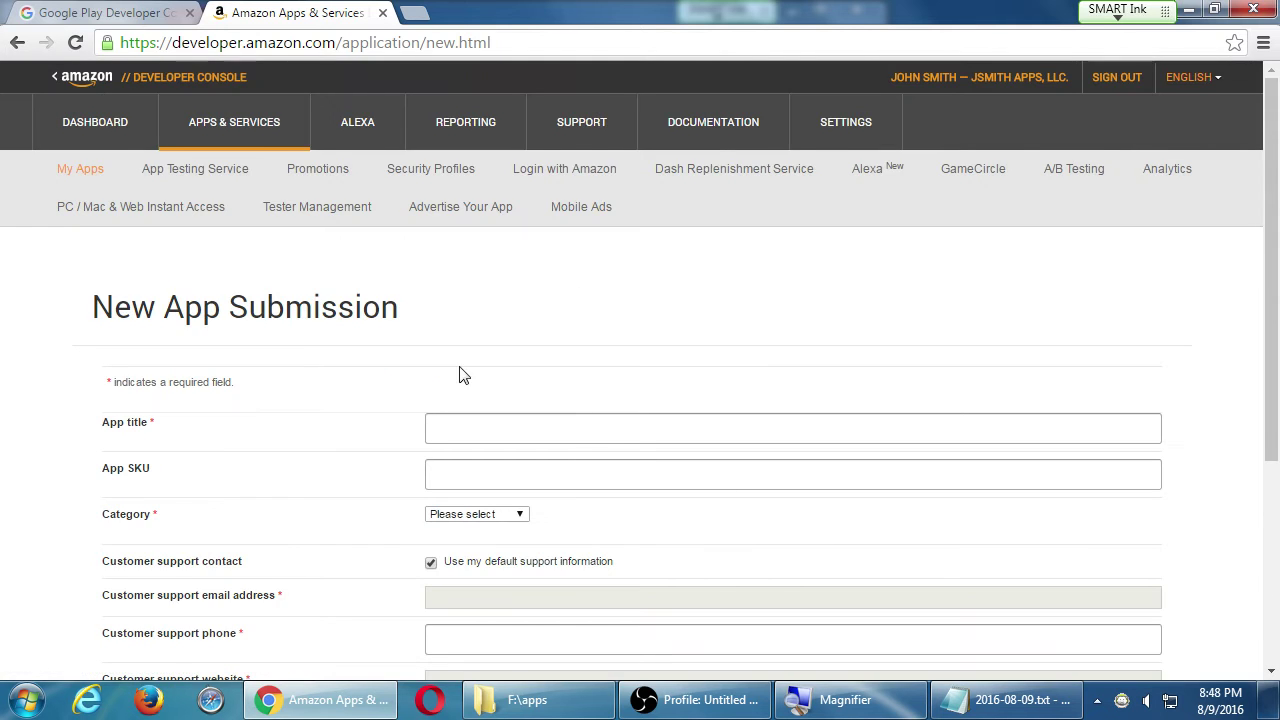
{"action": "scroll", "coordinate": [457, 365], "scroll_direction": "down", "scroll_amount": 3}
{"action": "scroll", "coordinate": [460, 349], "scroll_direction": "up", "scroll_amount": 2}
{"action": "scroll", "coordinate": [460, 349], "scroll_direction": "up", "scroll_amount": 3}
{"action": "scroll", "coordinate": [419, 347], "scroll_direction": "down", "scroll_amount": 2}
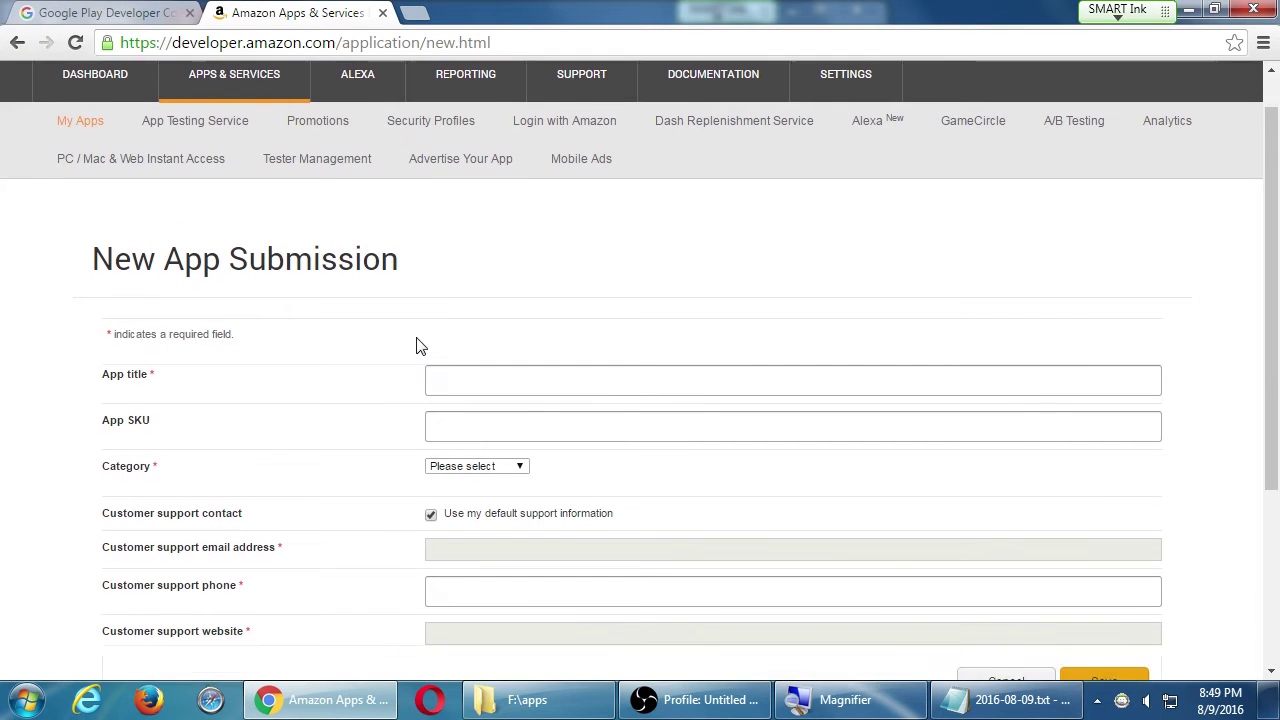
{"action": "scroll", "coordinate": [286, 343], "scroll_direction": "down", "scroll_amount": 1}
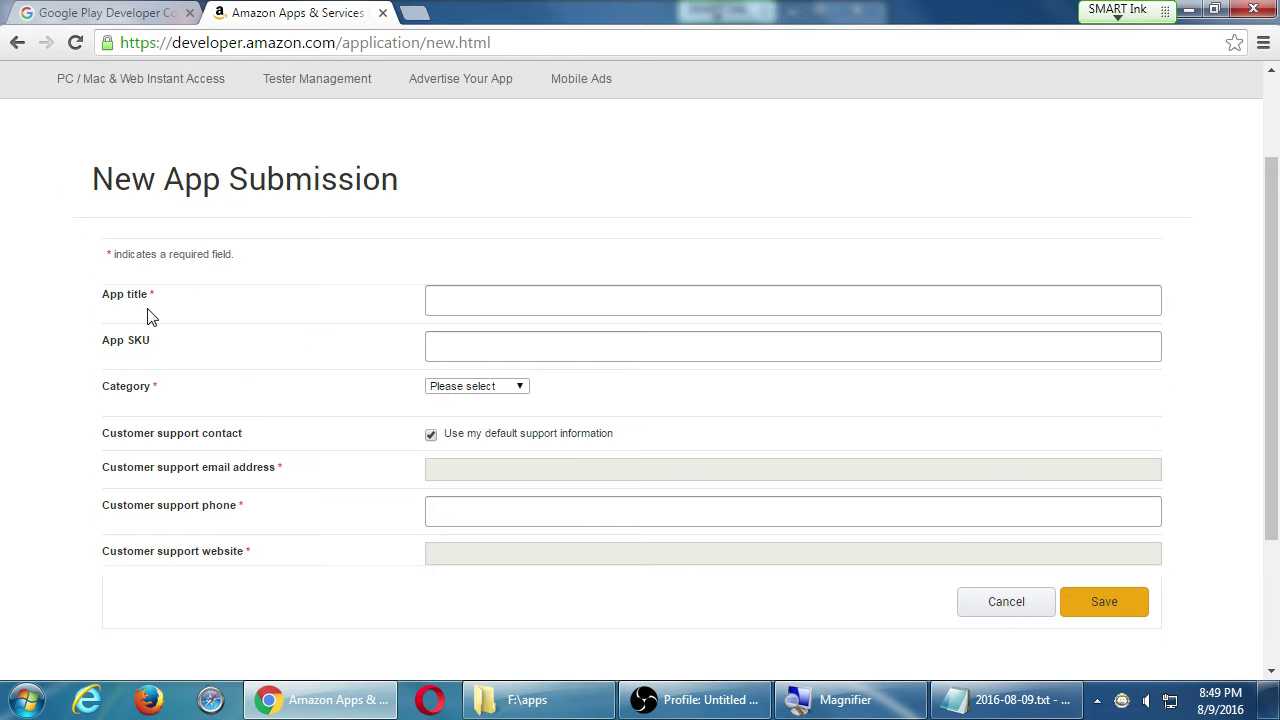
{"action": "left_click", "coordinate": [478, 301]}
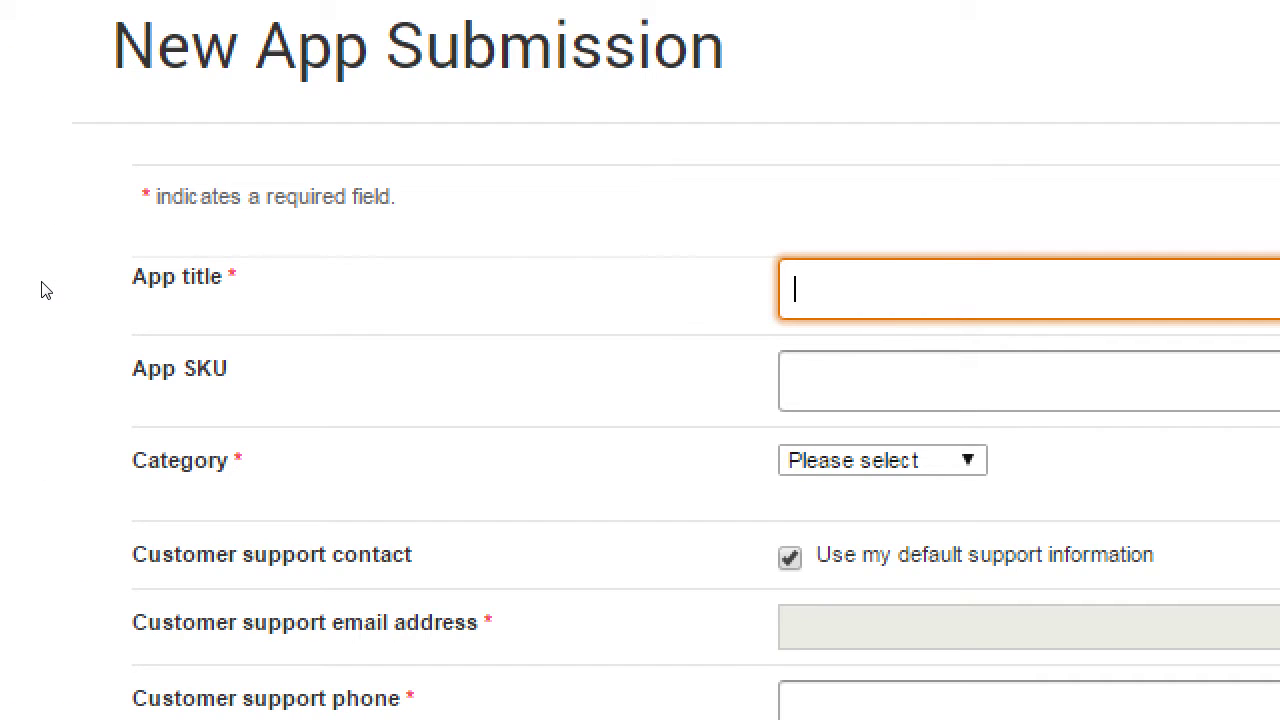
{"action": "type", "text": "Camposss "}
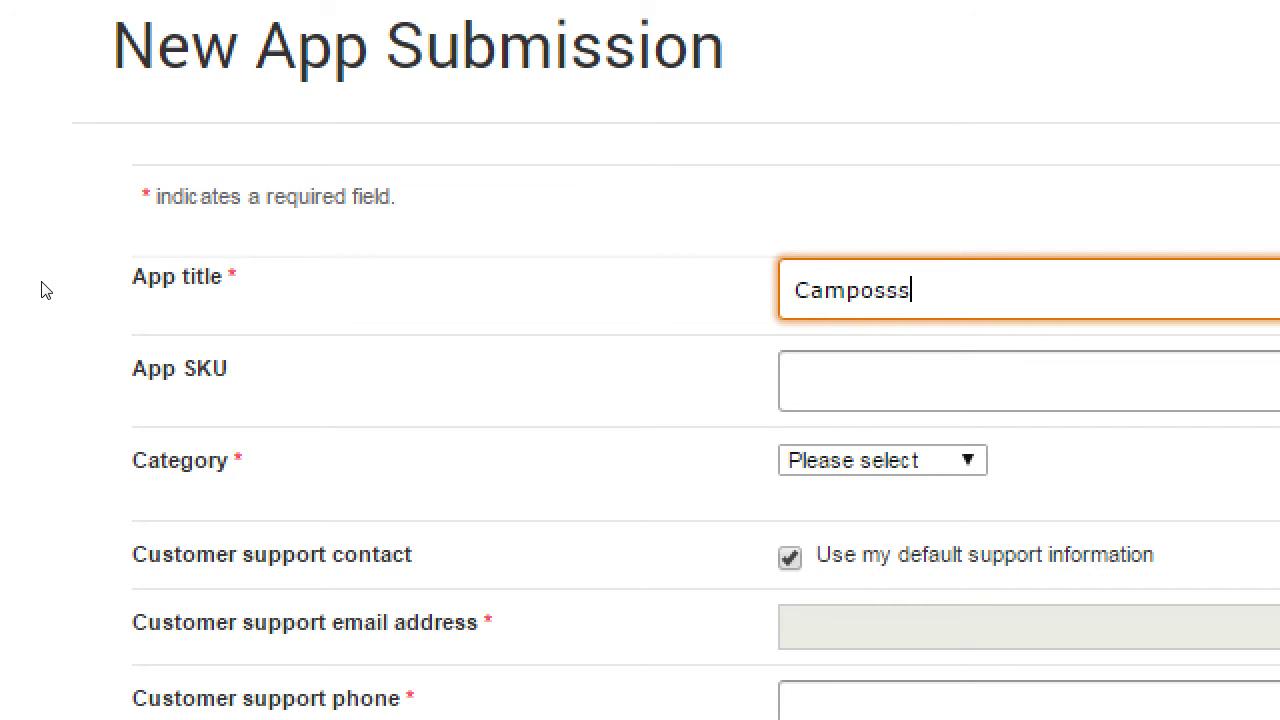
{"action": "type", "text": "mySDCE"}
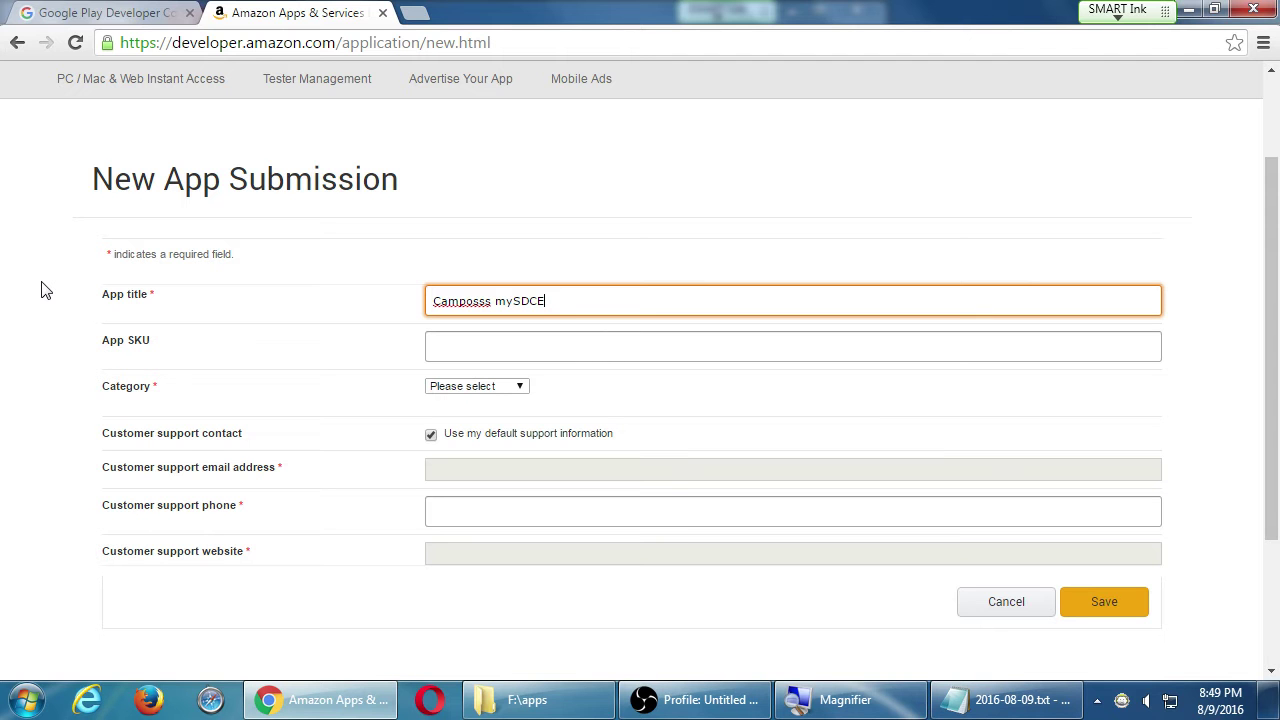
- Open amazon.com in a new browser tab
{"action": "key", "text": "ctrl+t"}
{"action": "type", "text": "aa"}
{"action": "key", "text": "BackSpace"}
{"action": "type", "text": "ma"}
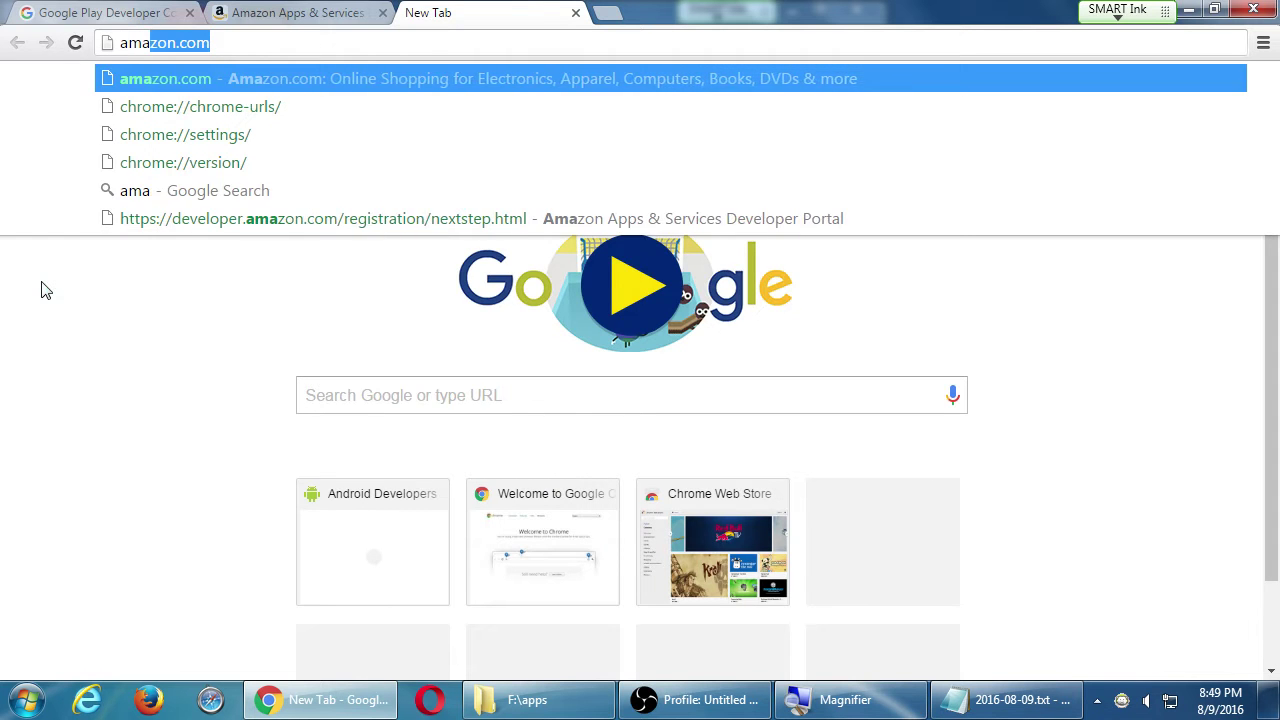
{"action": "key", "text": "Return"}
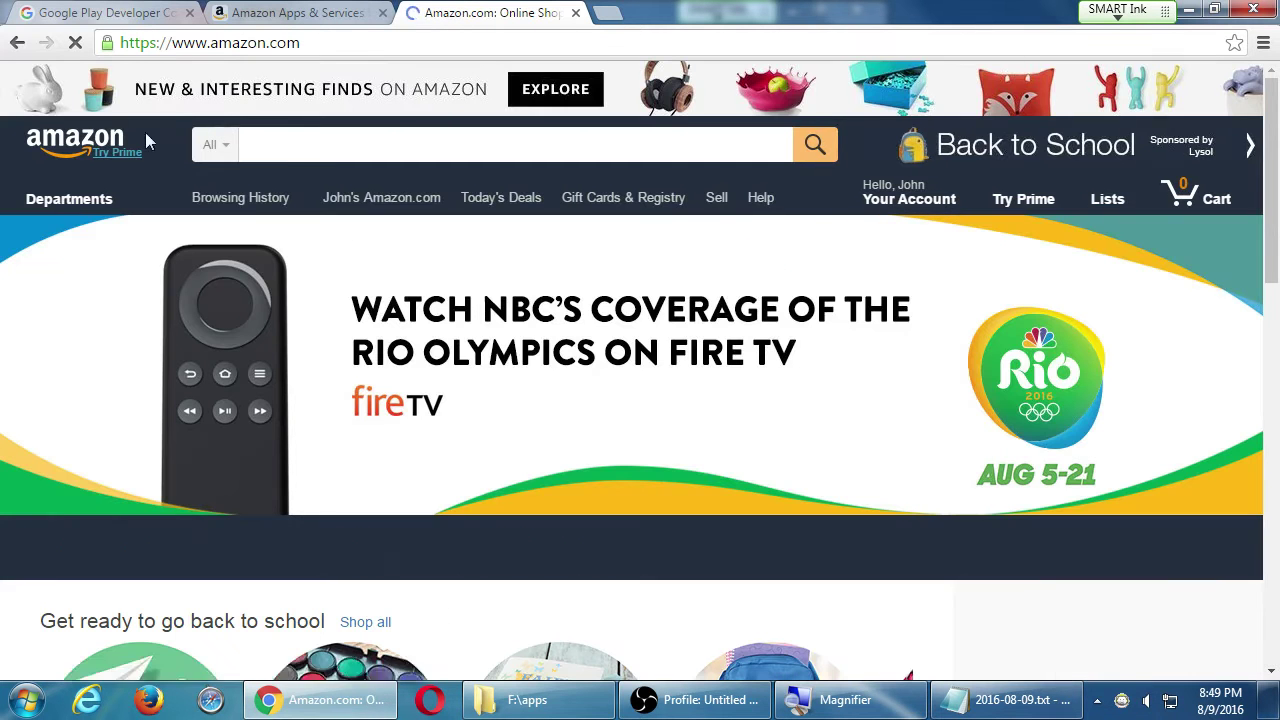
- Search Amazon for 'mysdce' and scroll through the 33 matching Android apps
{"action": "left_click", "coordinate": [292, 146]}
{"action": "type", "text": "mysd"}
{"action": "key", "text": "BackSpace"}
{"action": "type", "text": "ysdce"}
{"action": "key", "text": "Return"}
{"action": "scroll", "coordinate": [537, 400], "scroll_direction": "down", "scroll_amount": 2}
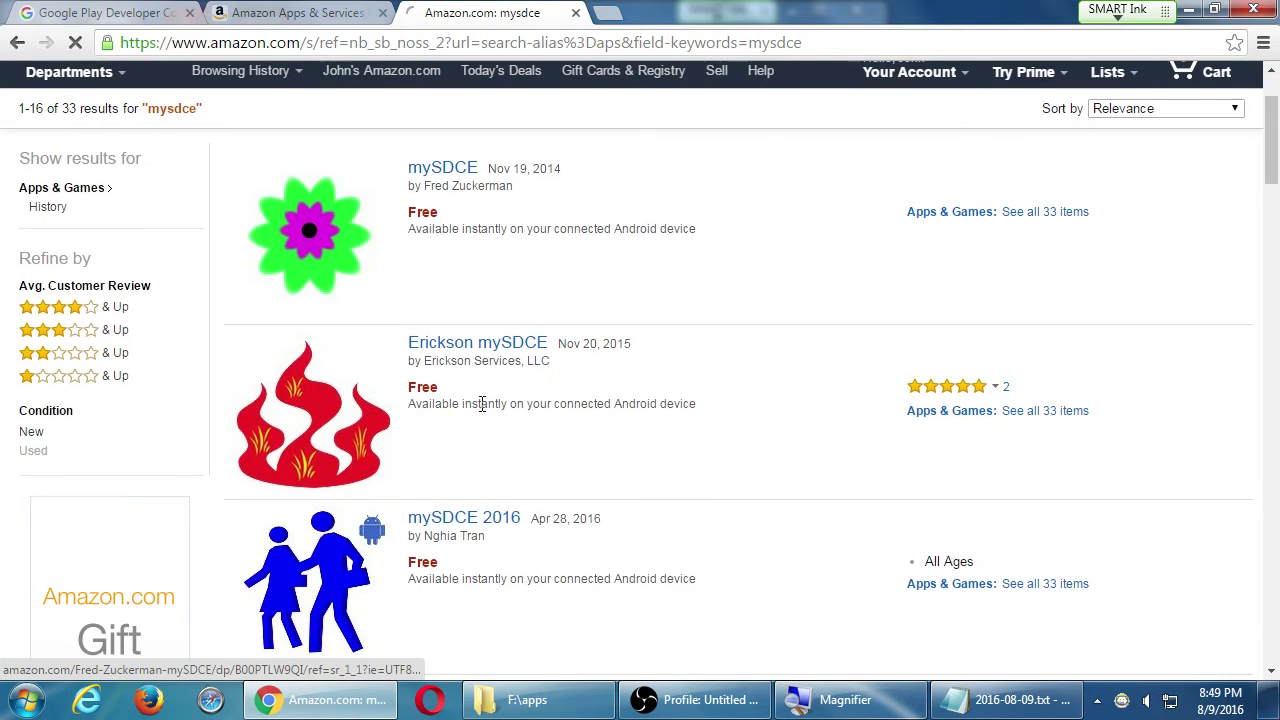
{"action": "scroll", "coordinate": [751, 360], "scroll_direction": "down", "scroll_amount": 3}
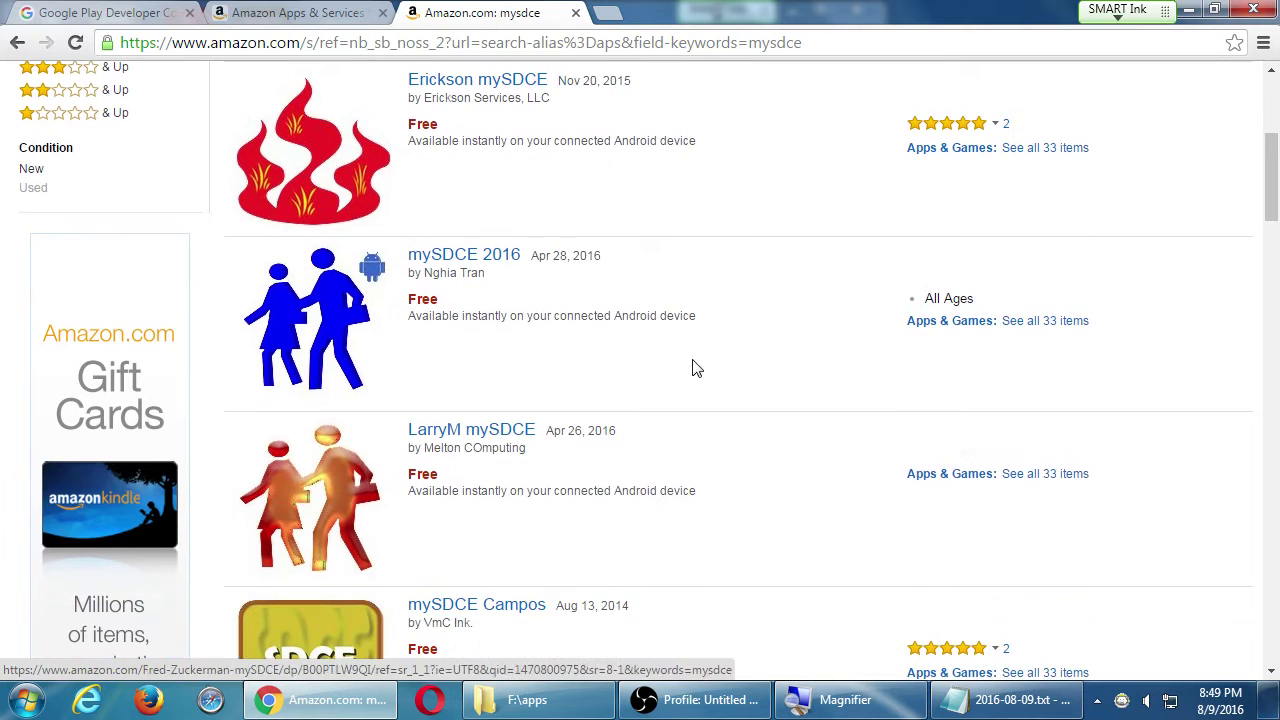
{"action": "scroll", "coordinate": [450, 446], "scroll_direction": "down", "scroll_amount": 3}
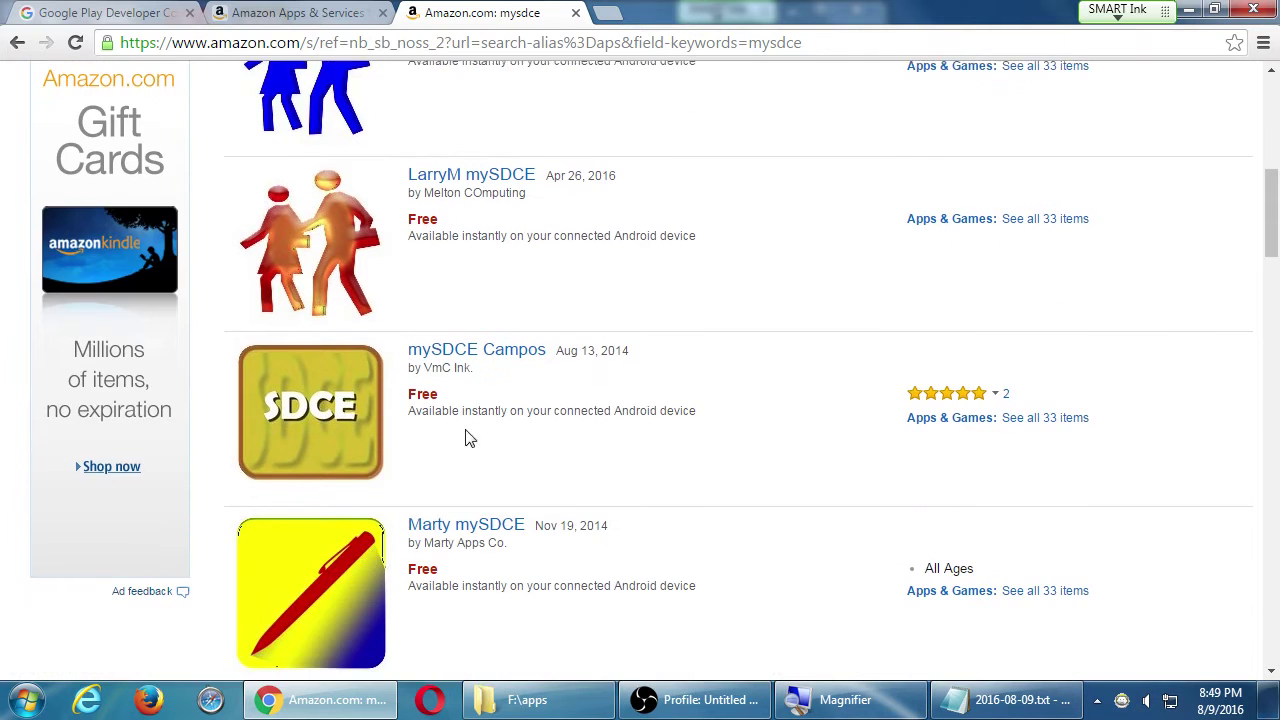
{"action": "scroll", "coordinate": [530, 413], "scroll_direction": "down", "scroll_amount": 2}
{"action": "scroll", "coordinate": [400, 510], "scroll_direction": "down", "scroll_amount": 2}
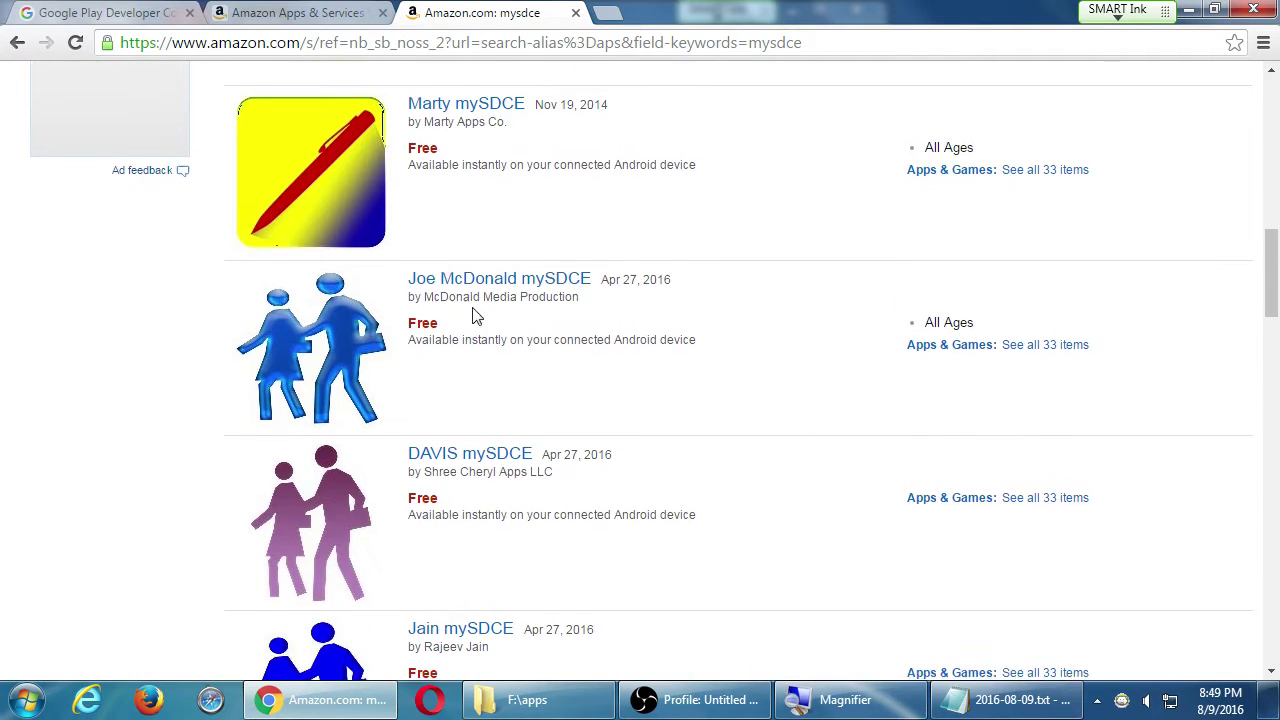
{"action": "scroll", "coordinate": [486, 314], "scroll_direction": "down", "scroll_amount": 1}
{"action": "scroll", "coordinate": [486, 314], "scroll_direction": "down", "scroll_amount": 1}
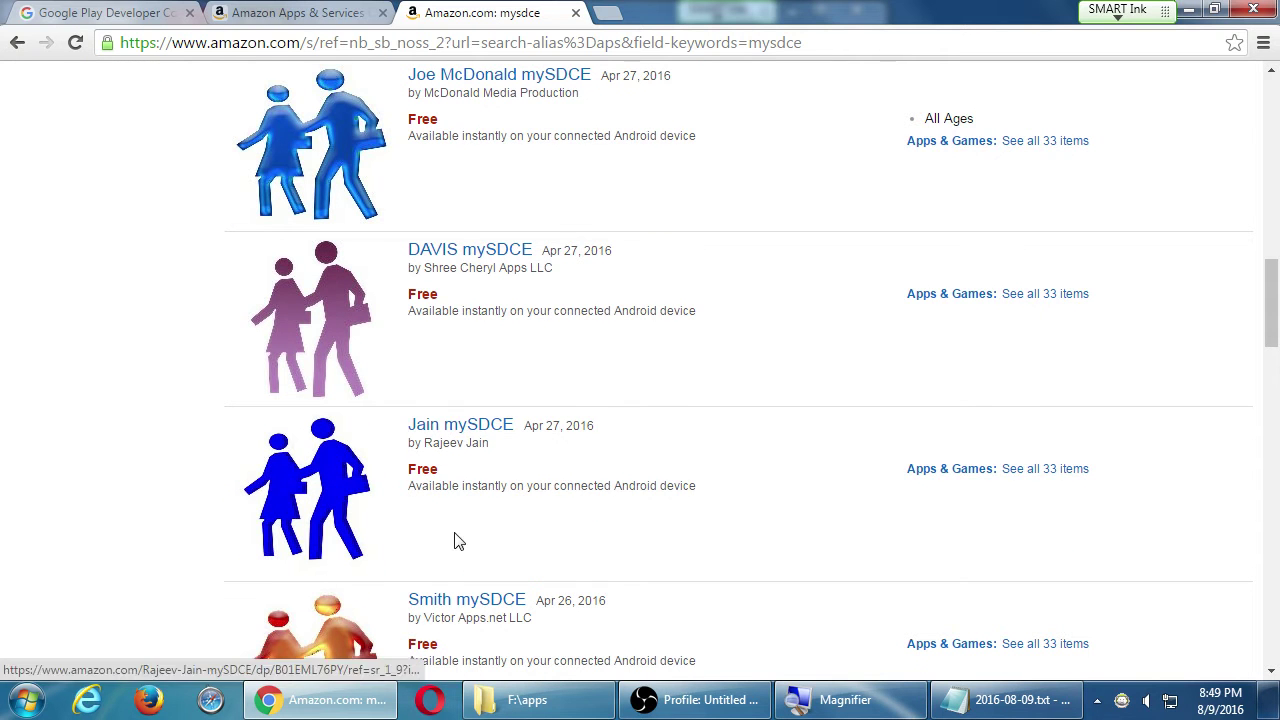
- Return to the submission form and leave App SKU blank after trying 'app01'
{"action": "left_click", "coordinate": [214, 12]}
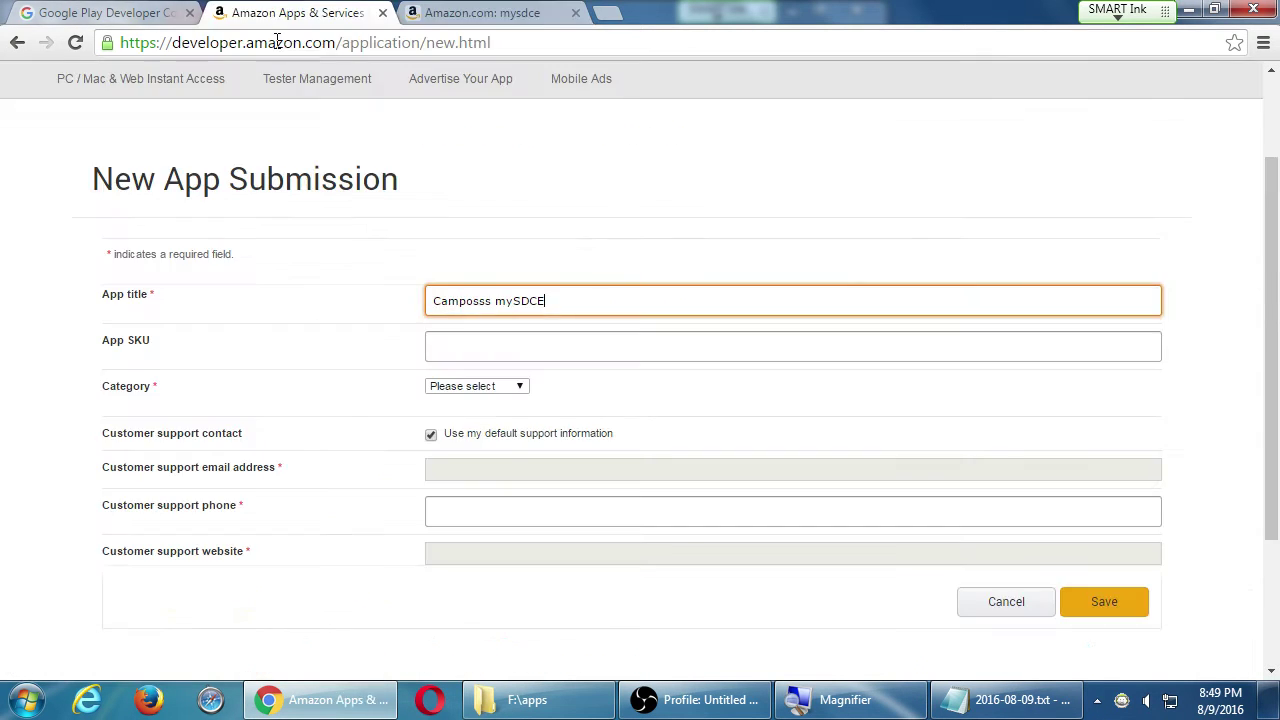
{"action": "key", "text": "super"}
{"action": "key", "text": "super+plus"}
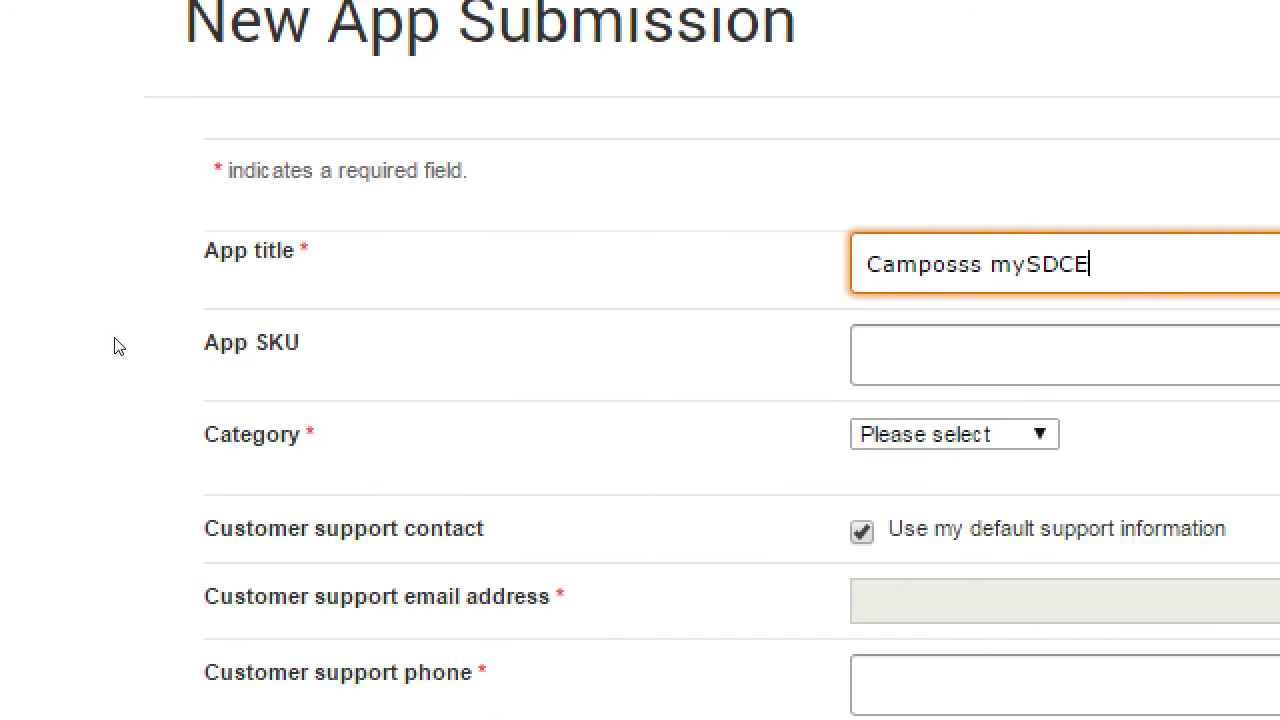
{"action": "key", "text": "Tab"}
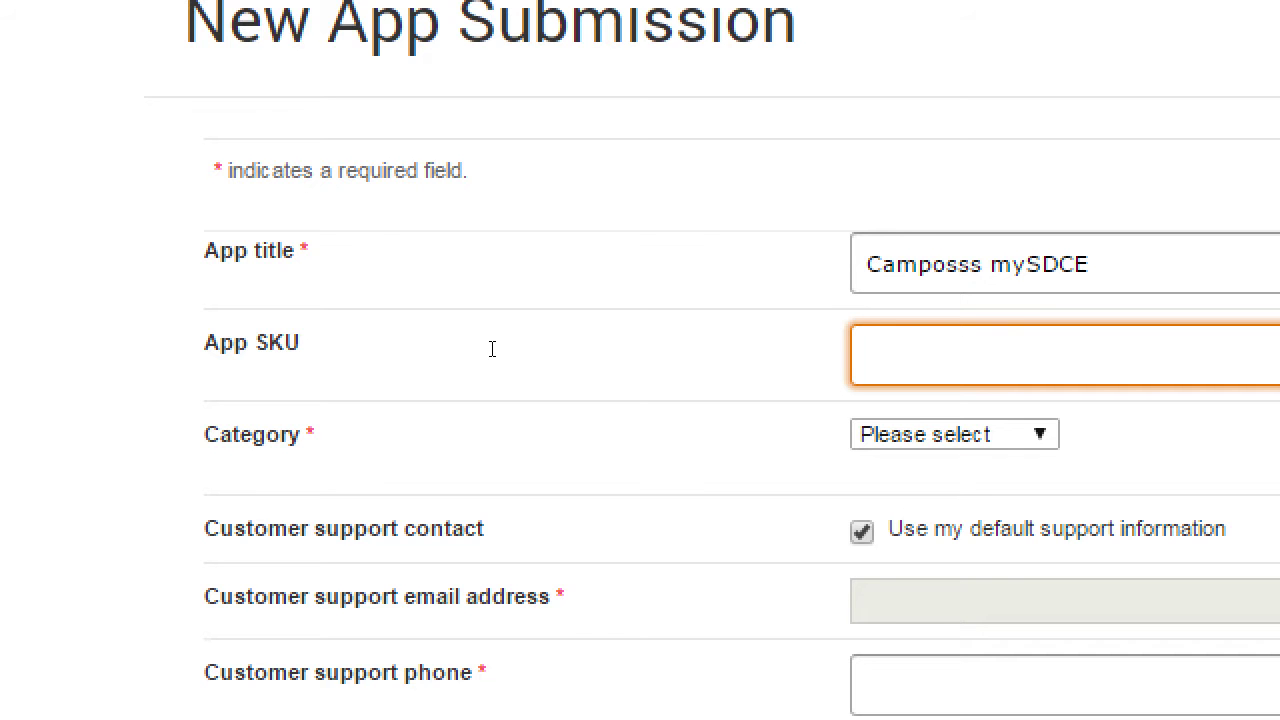
{"action": "type", "text": "app01"}
{"action": "key", "text": "BackSpace"}
{"action": "key", "text": "BackSpace"}
{"action": "key", "text": "BackSpace"}
{"action": "key", "text": "BackSpace"}
{"action": "key", "text": "BackSpace"}
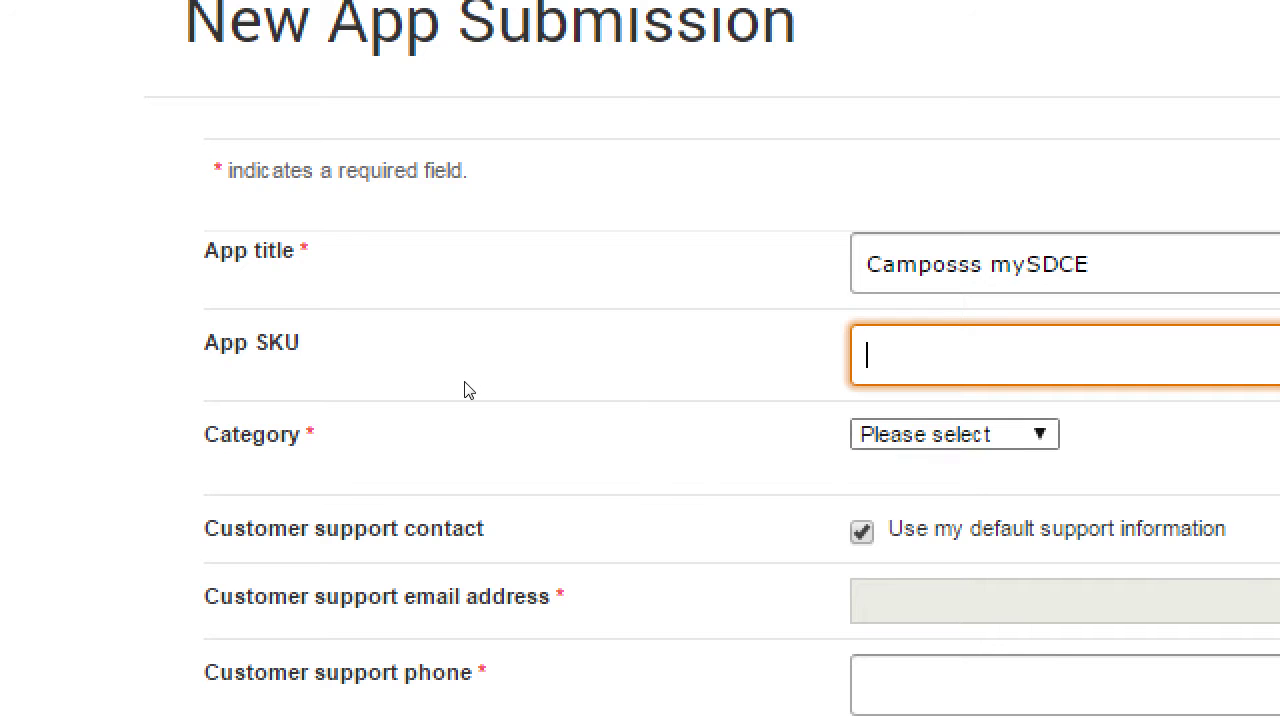
- Open the Category dropdown and step to Books & Comics
{"action": "key", "text": "Tab"}
{"action": "key", "text": "alt+Down"}
{"action": "key", "text": "Escape"}
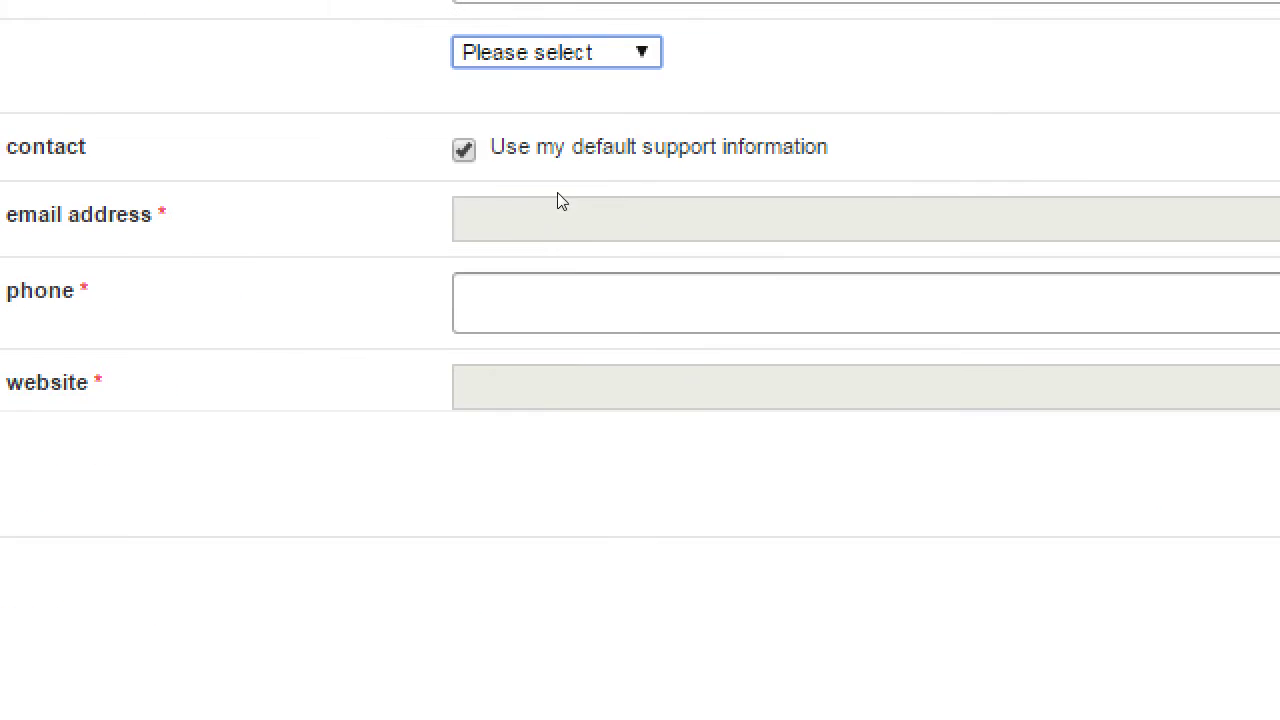
{"action": "key", "text": "alt+Down"}
{"action": "key", "text": "Down"}
{"action": "scroll", "coordinate": [534, 360], "scroll_direction": "down", "scroll_amount": 4}
{"action": "scroll", "coordinate": [536, 220], "scroll_direction": "up", "scroll_amount": 4}
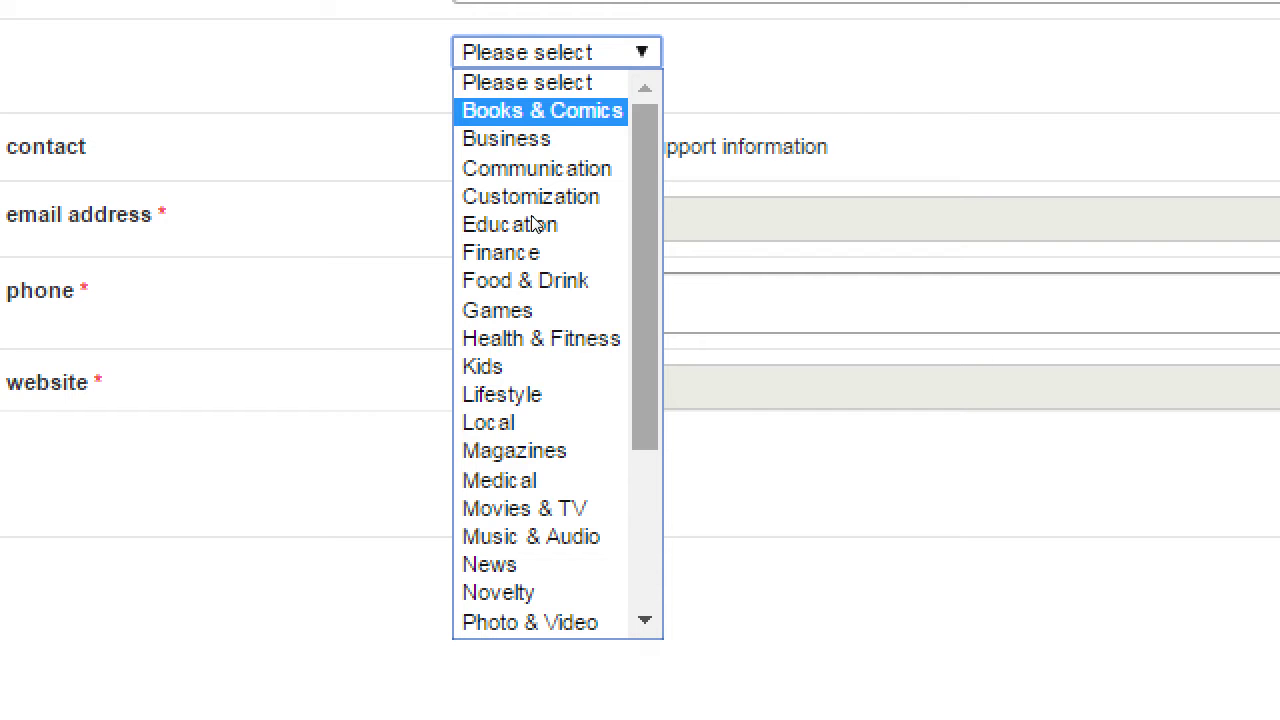
- Browse the category list and choose Education, revealing the Learning Subjects checkboxes
{"action": "key", "text": "Down"}
{"action": "key", "text": "Down"}
{"action": "key", "text": "Down"}
{"action": "key", "text": "Down"}
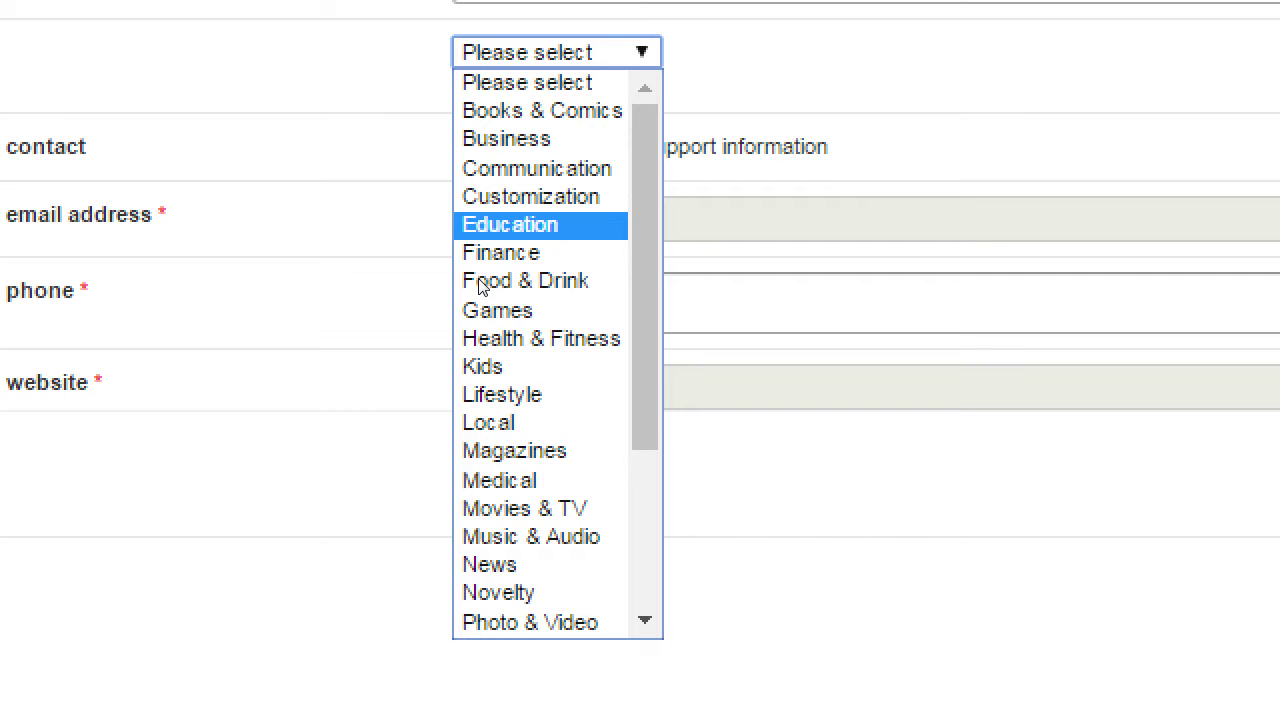
{"action": "key", "text": "Down"}
{"action": "key", "text": "Down"}
{"action": "key", "text": "Down"}
{"action": "key", "text": "Down"}
{"action": "key", "text": "Down"}
{"action": "key", "text": "Down"}
{"action": "key", "text": "Down"}
{"action": "key", "text": "Down"}
{"action": "key", "text": "Up"}
{"action": "key", "text": "Down"}
{"action": "key", "text": "Down"}
{"action": "scroll", "coordinate": [520, 410], "scroll_direction": "down", "scroll_amount": 3}
{"action": "key", "text": "u"}
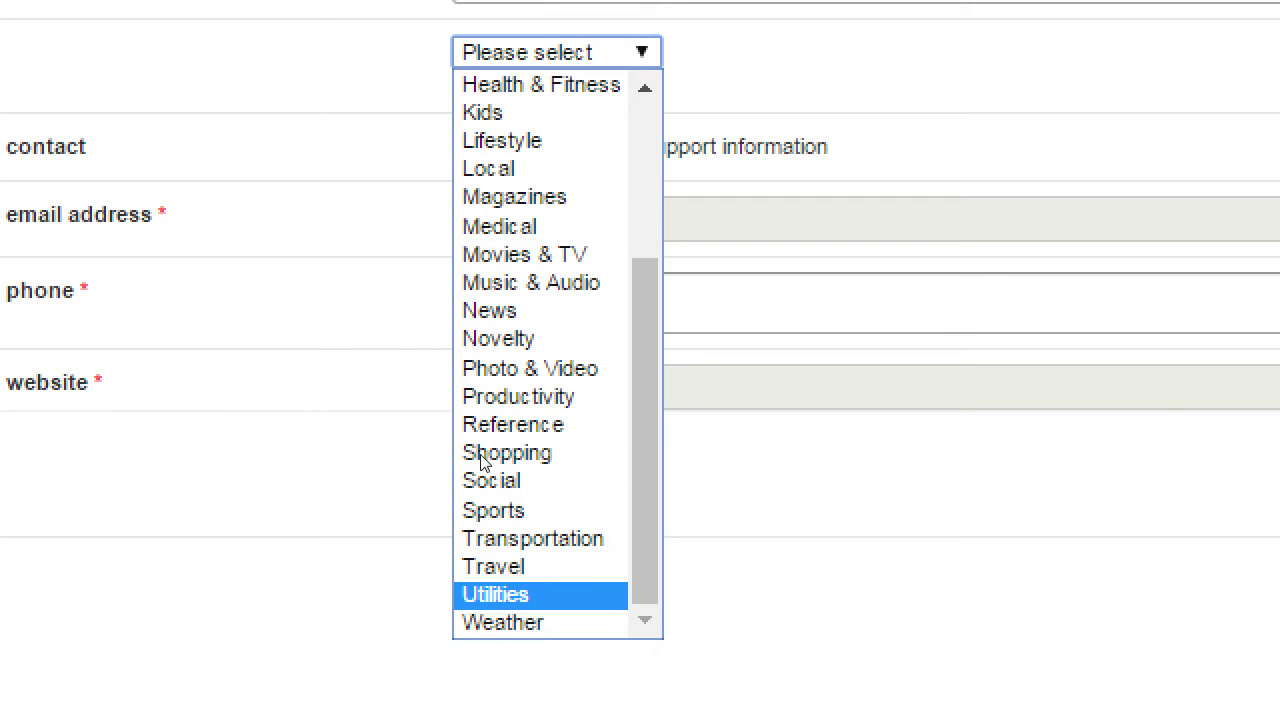
{"action": "key", "text": "Up"}
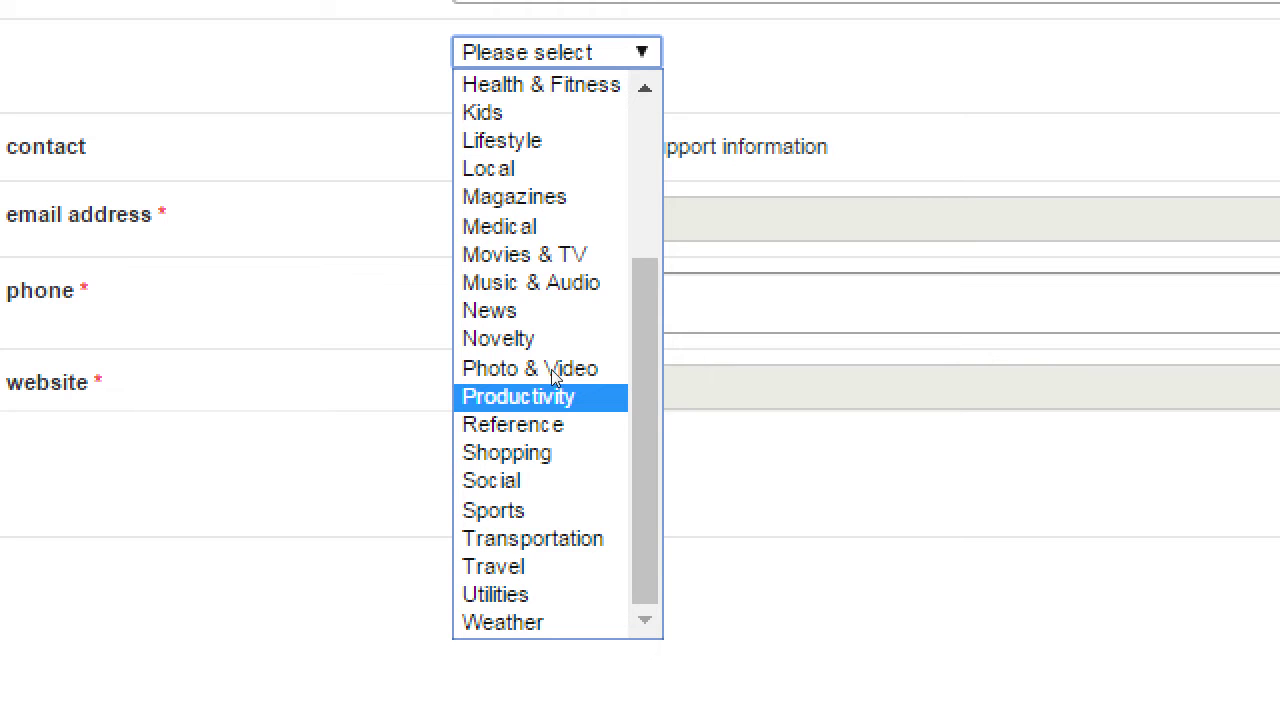
{"action": "key", "text": "m"}
{"action": "scroll", "coordinate": [518, 262], "scroll_direction": "up", "scroll_amount": 3}
{"action": "key", "text": "e"}
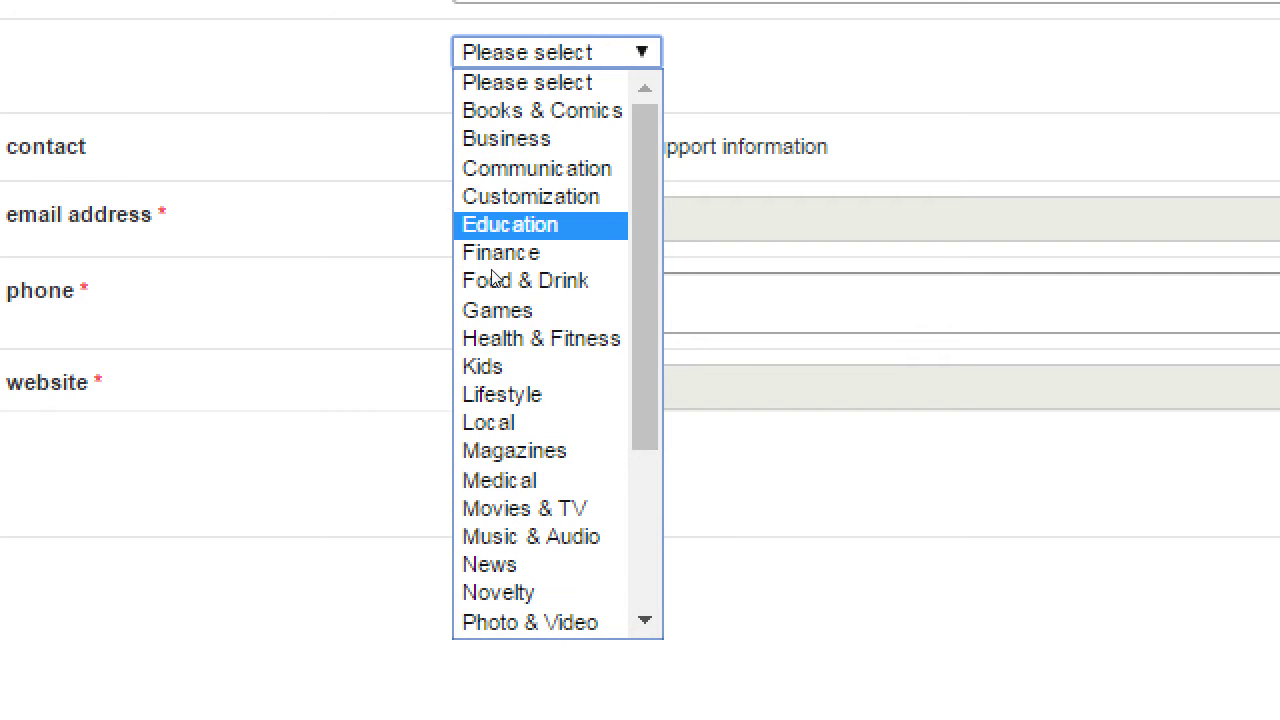
{"action": "key", "text": "Return"}
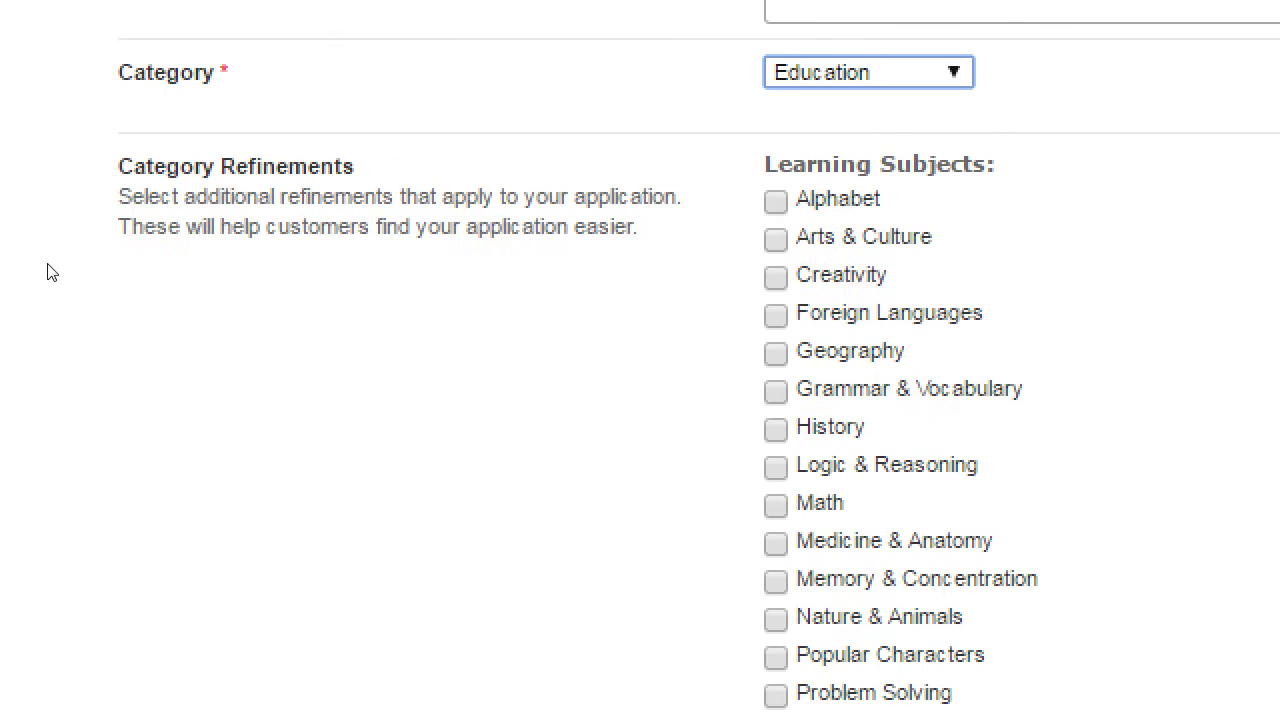
{"action": "left_click_drag", "start_coordinate": [224, 168], "coordinate": [306, 168]}
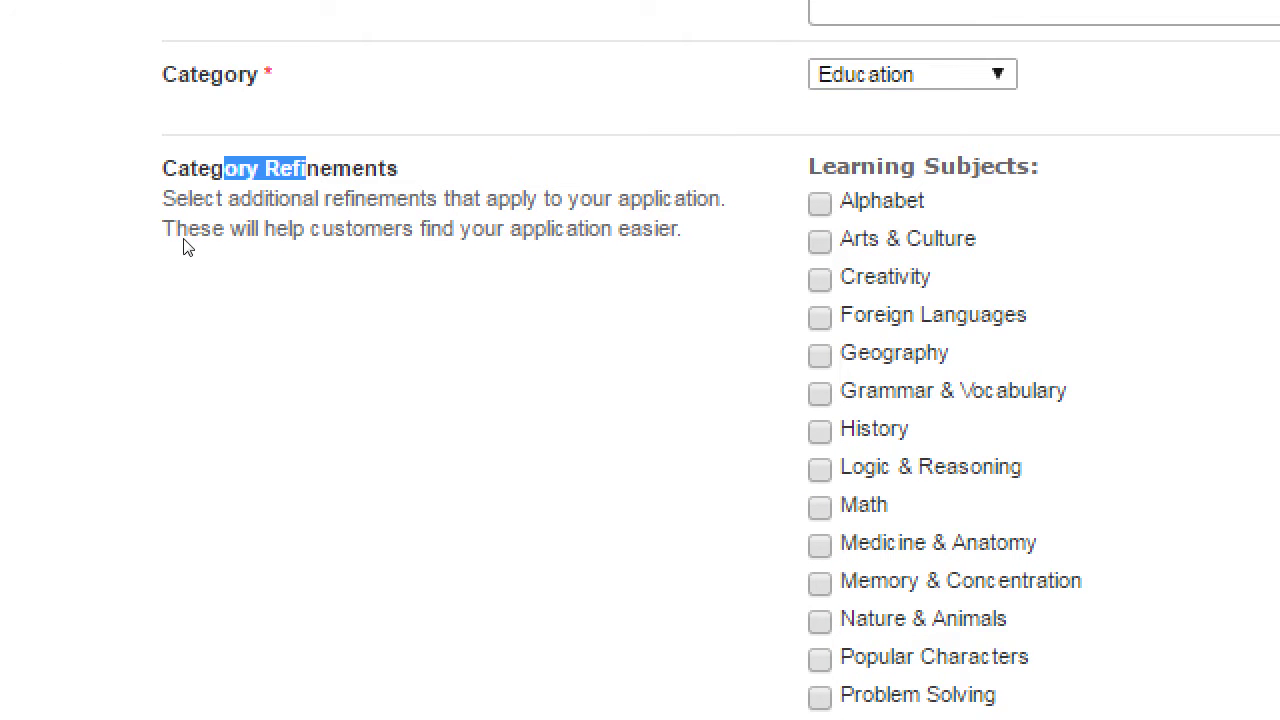
{"action": "left_click", "coordinate": [186, 247]}
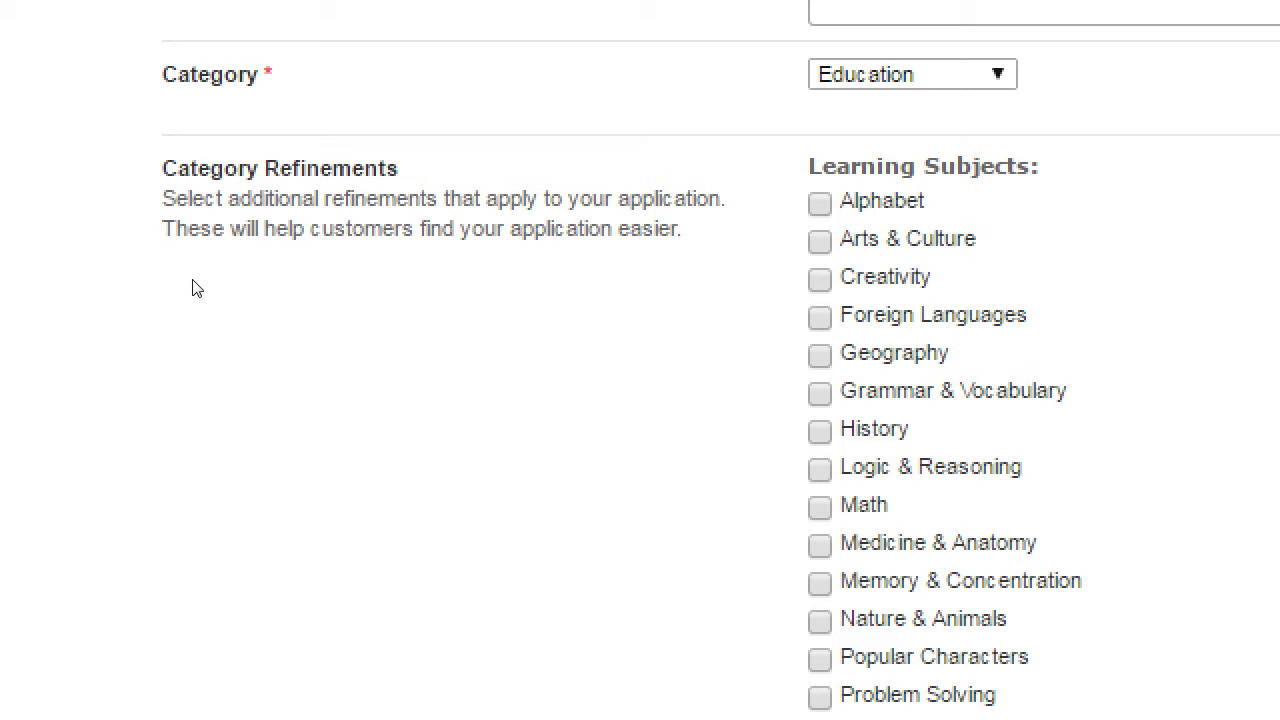
{"action": "left_click_drag", "start_coordinate": [126, 270], "coordinate": [249, 274]}
{"action": "left_click", "coordinate": [297, 277]}
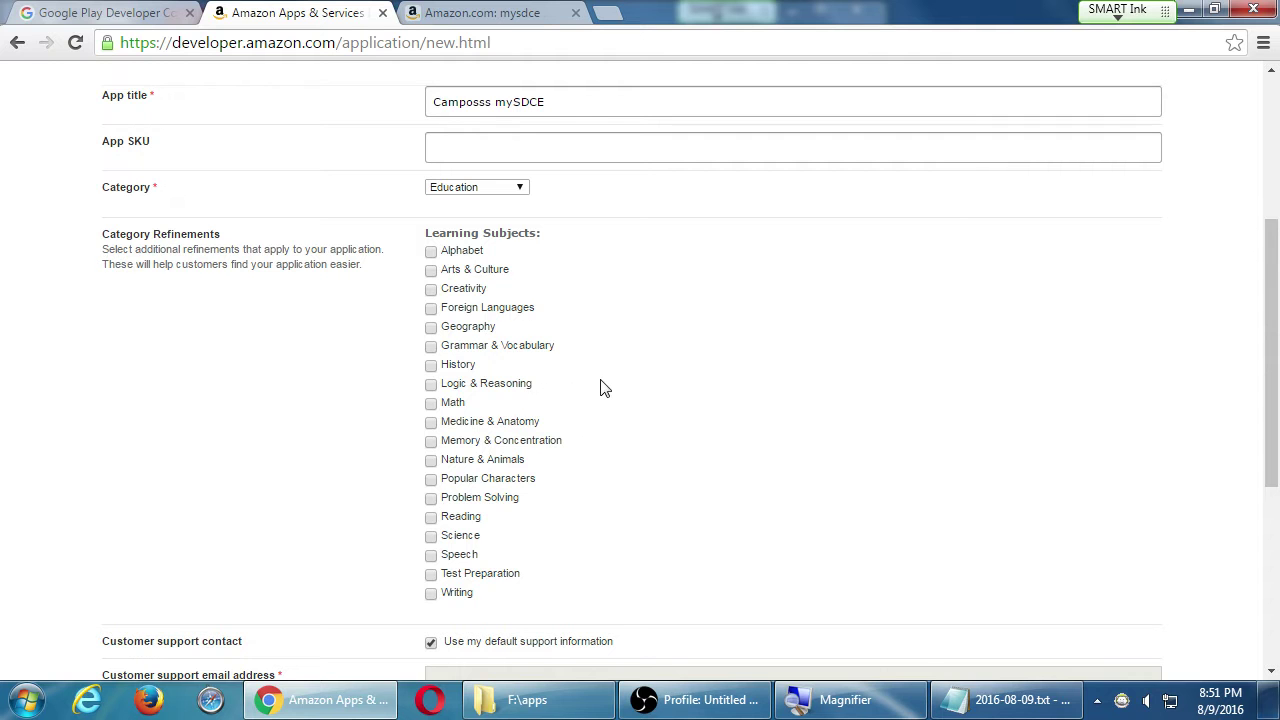
{"action": "scroll", "coordinate": [606, 395], "scroll_direction": "down", "scroll_amount": 4}
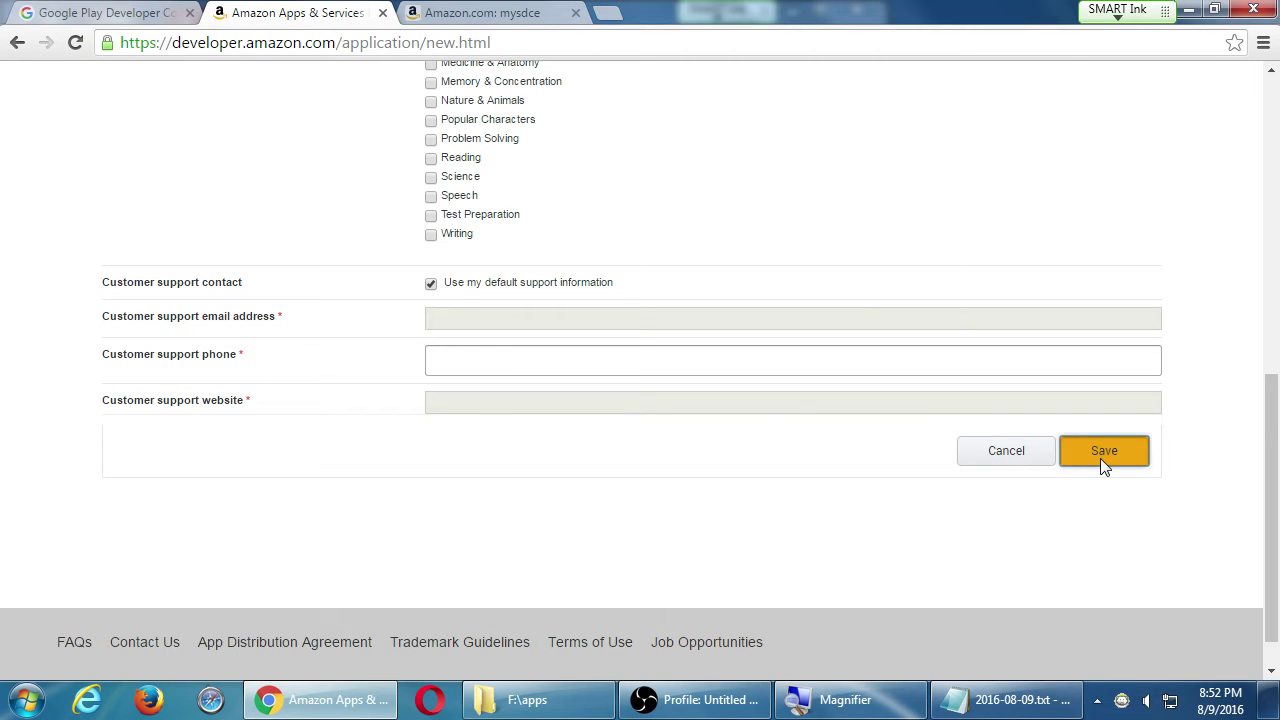
- Save the general information and review the Camposss mySDCE detail page, now at 1/6
{"action": "left_click", "coordinate": [1100, 456]}
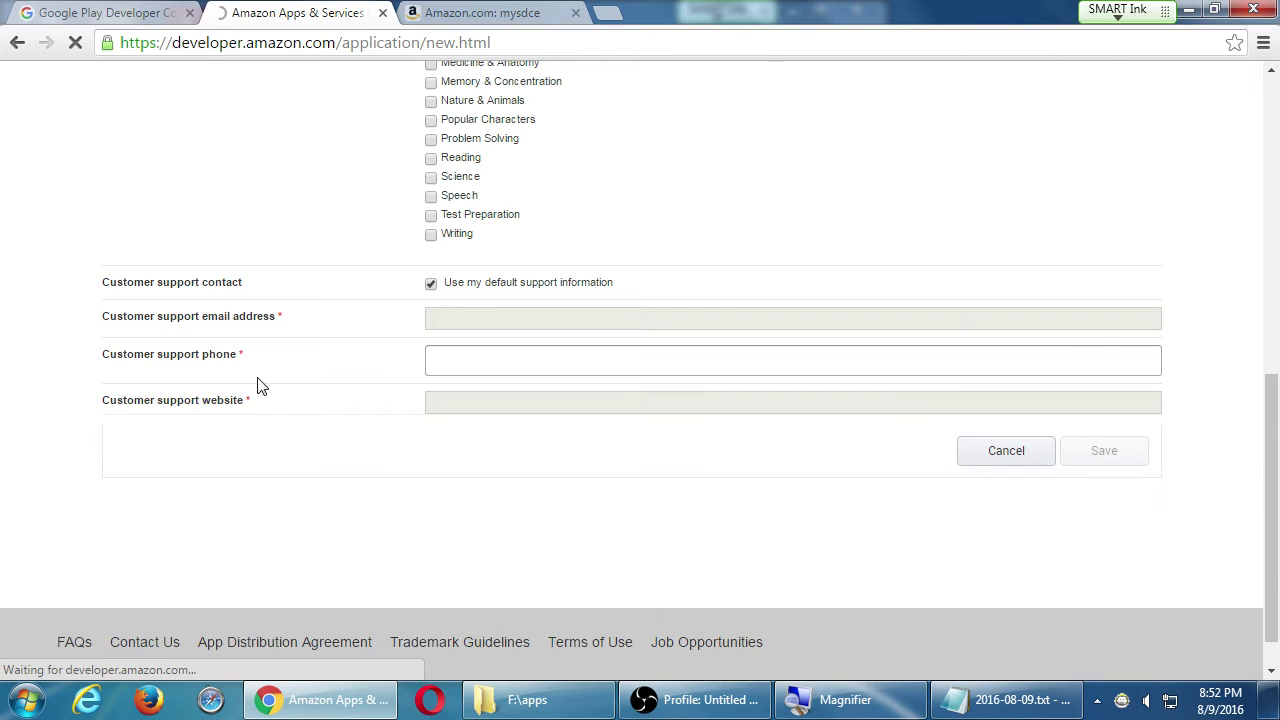
{"action": "scroll", "coordinate": [230, 385], "scroll_direction": "down", "scroll_amount": 3}
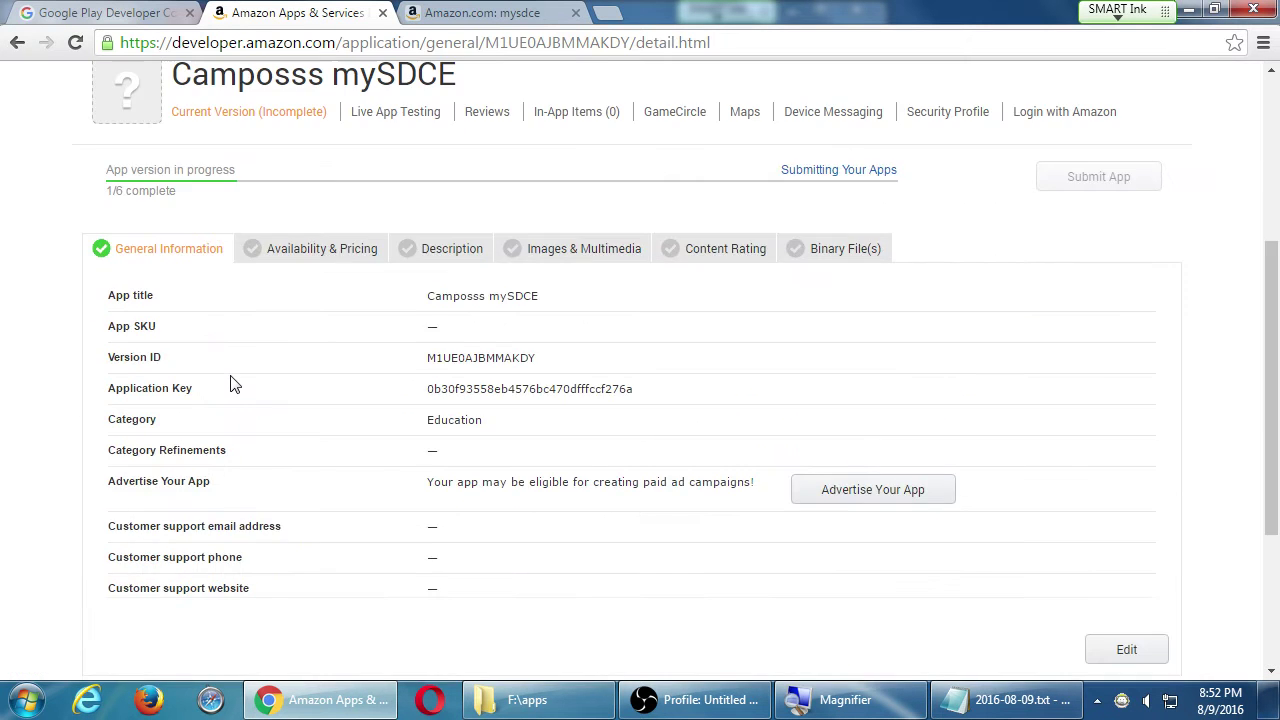
{"action": "scroll", "coordinate": [230, 385], "scroll_direction": "down", "scroll_amount": 3}
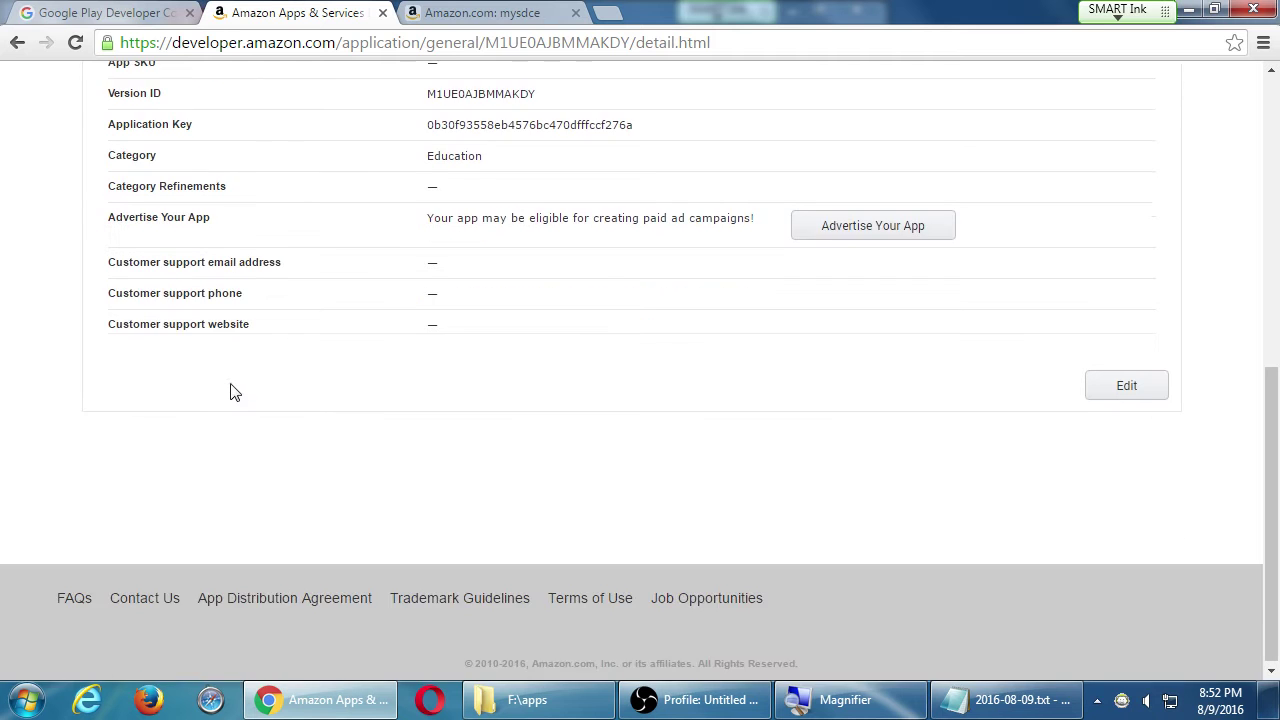
{"action": "scroll", "coordinate": [230, 395], "scroll_direction": "up", "scroll_amount": 6}
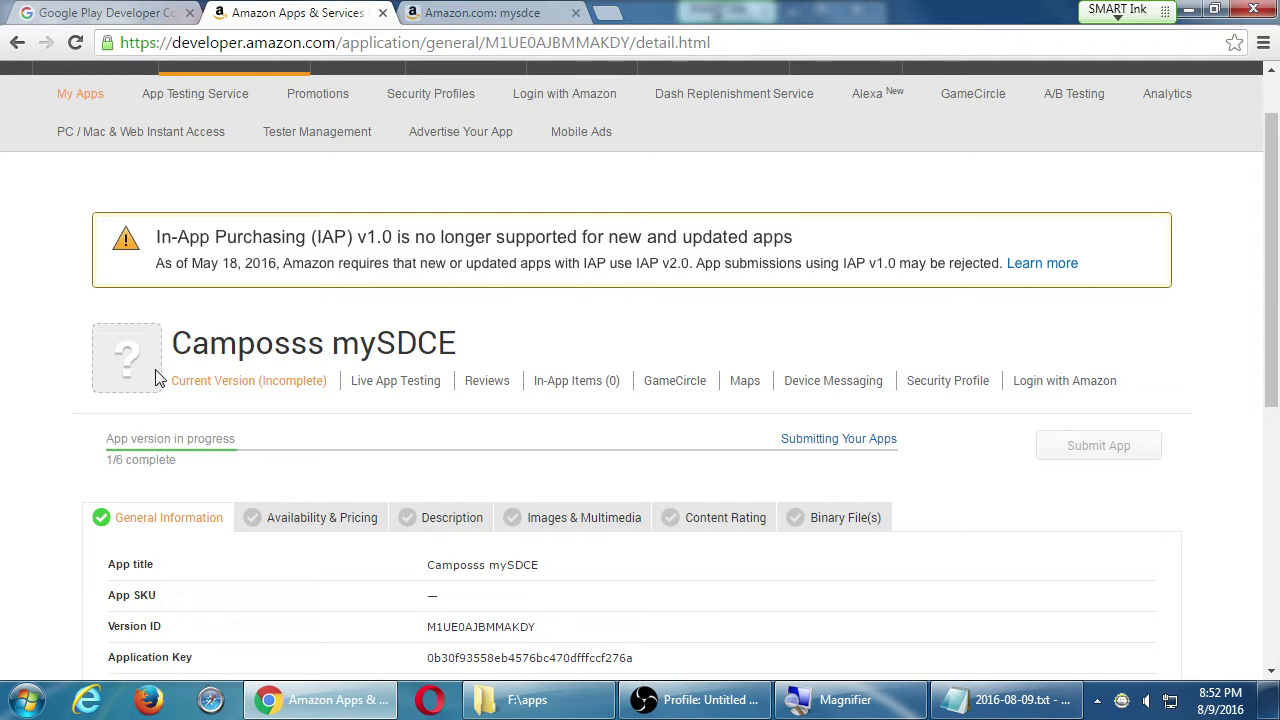
{"action": "scroll", "coordinate": [158, 376], "scroll_direction": "up", "scroll_amount": 1}
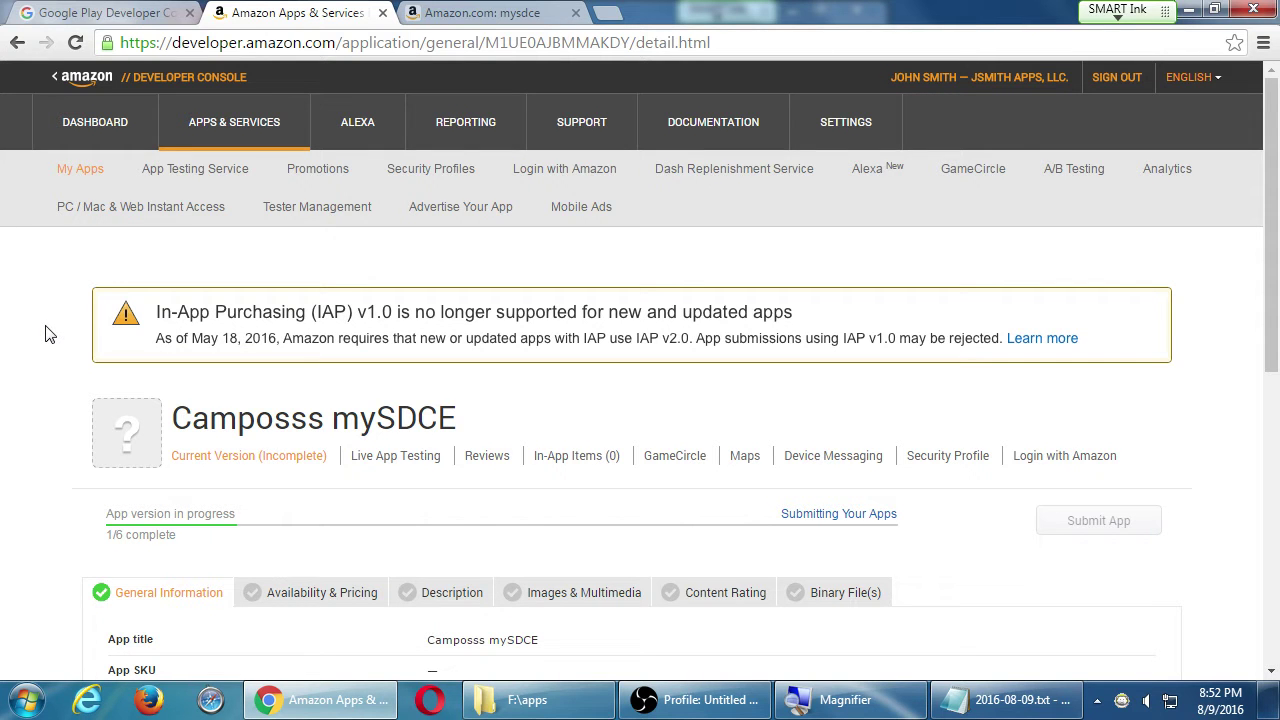
{"action": "scroll", "coordinate": [215, 410], "scroll_direction": "down", "scroll_amount": 2}
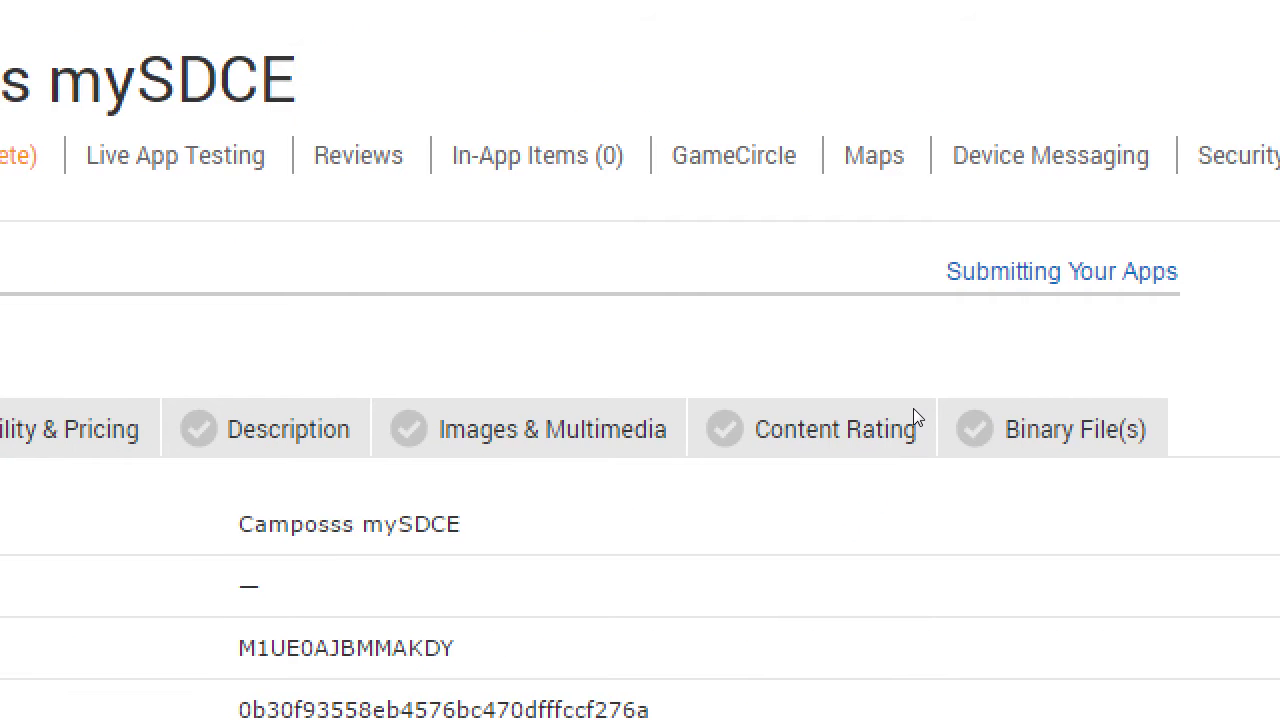
{"action": "scroll", "coordinate": [731, 630], "scroll_direction": "down", "scroll_amount": 1}
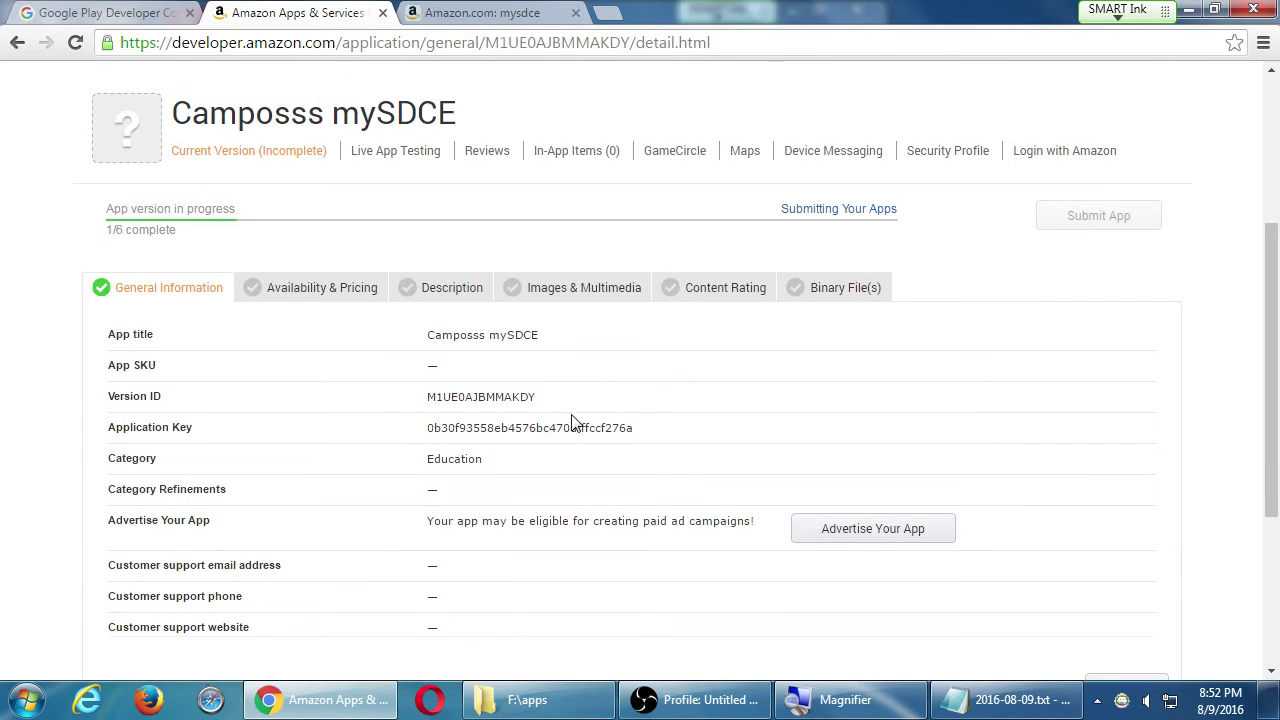
{"action": "scroll", "coordinate": [250, 372], "scroll_direction": "down", "scroll_amount": 1}
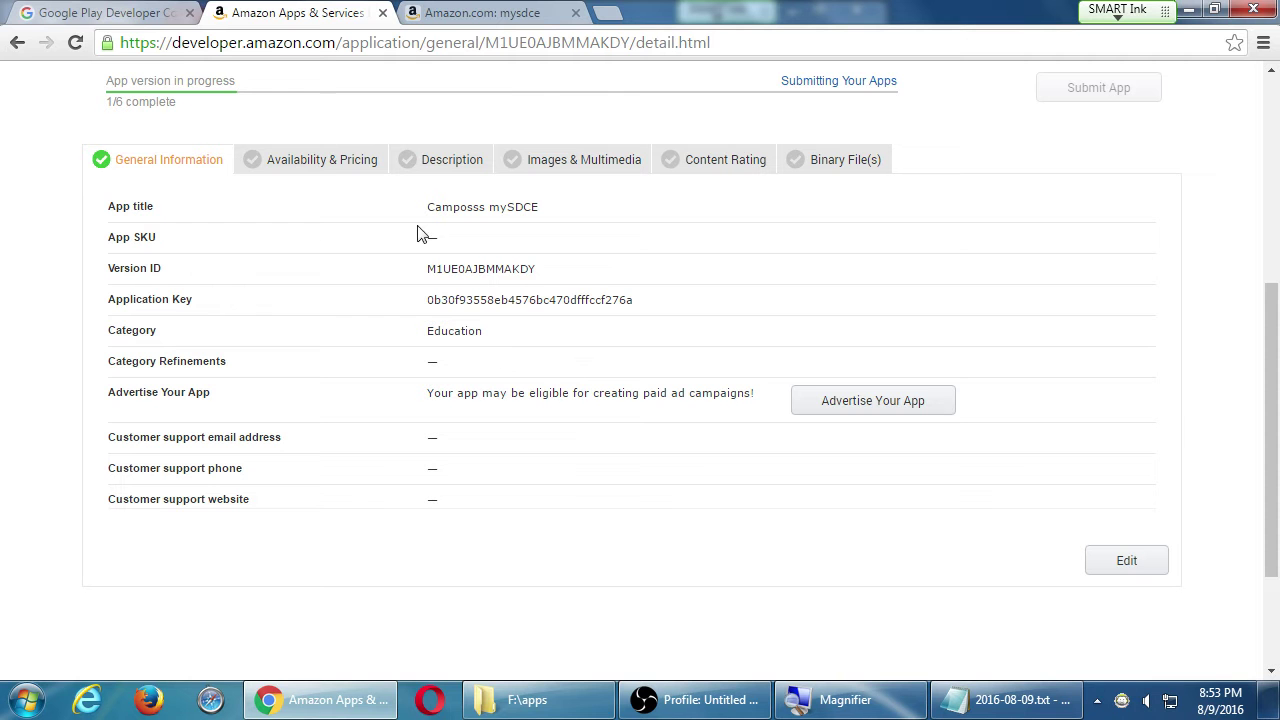
- Set the app as a standard app, not Amazon Underground, available in all countries and regions
{"action": "left_click", "coordinate": [307, 165]}
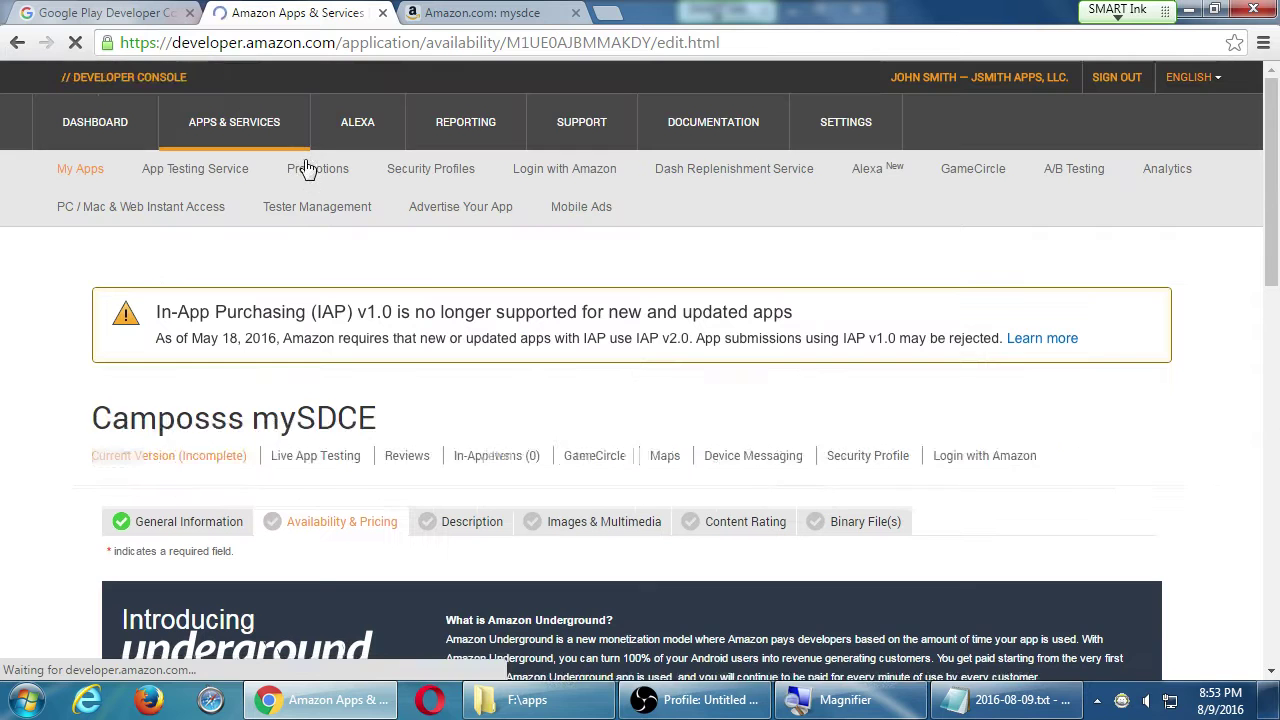
{"action": "scroll", "coordinate": [68, 330], "scroll_direction": "down", "scroll_amount": 5}
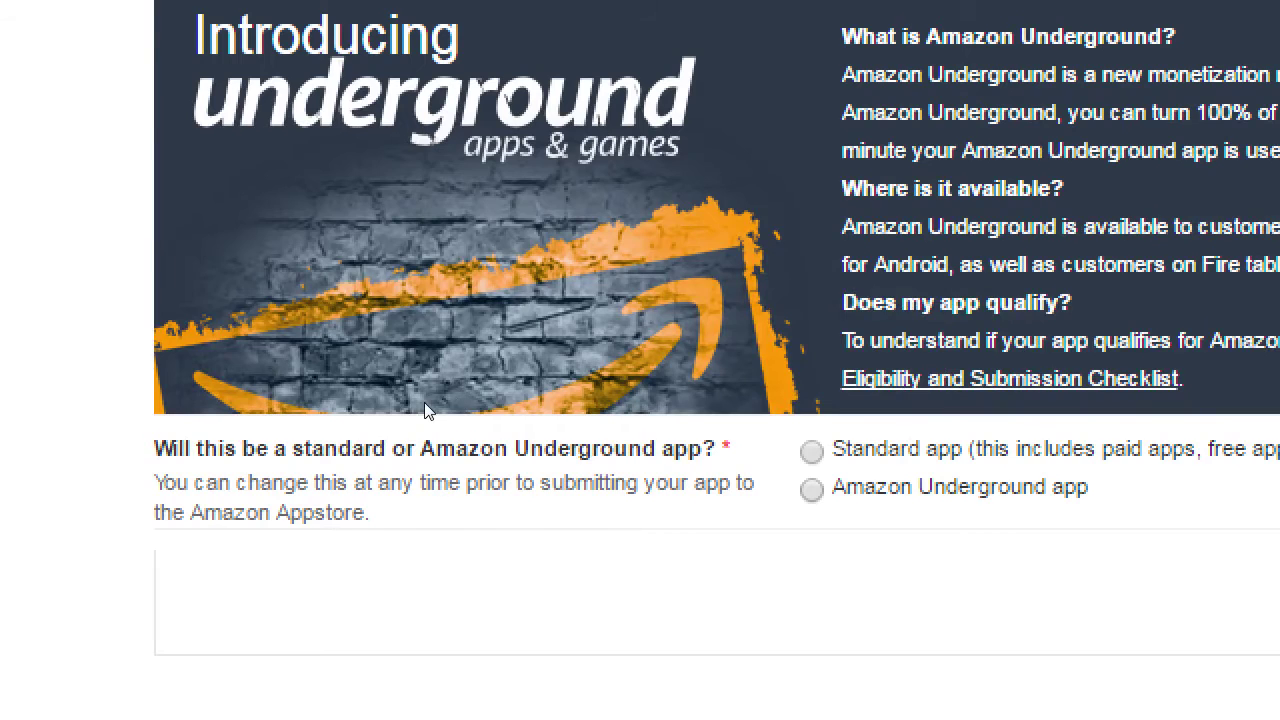
{"action": "left_click", "coordinate": [811, 489]}
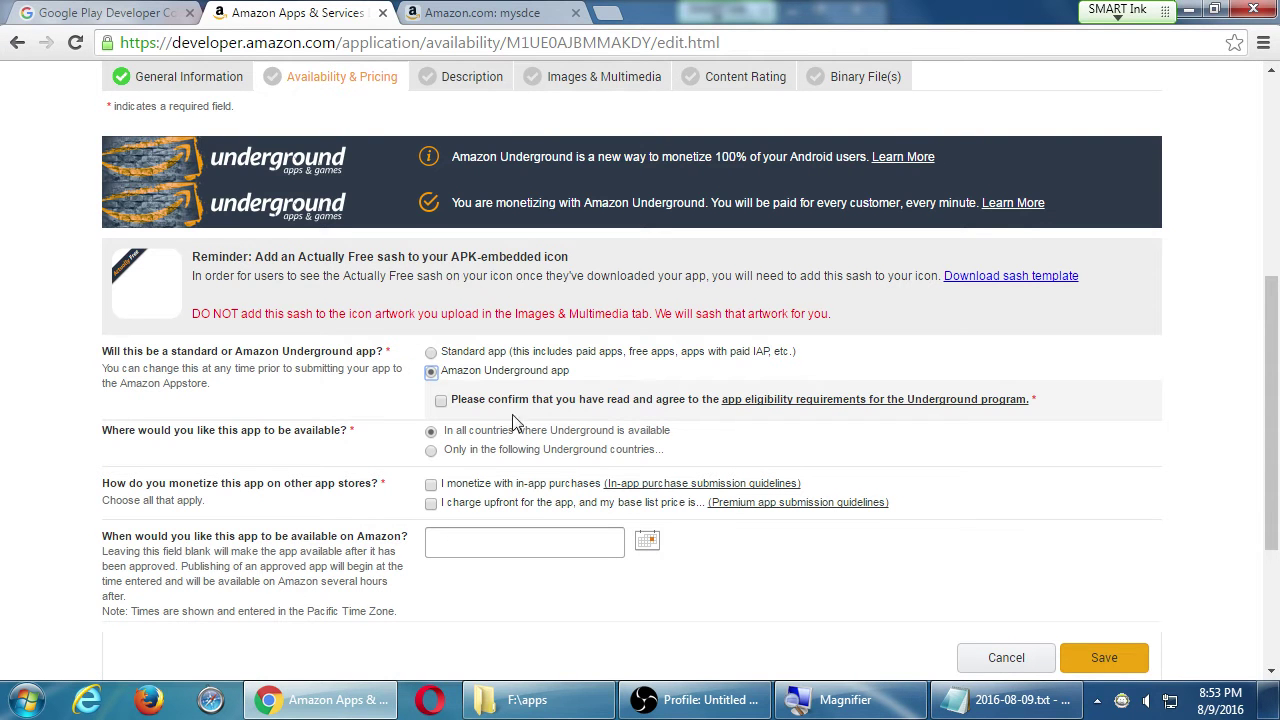
{"action": "left_click", "coordinate": [431, 353]}
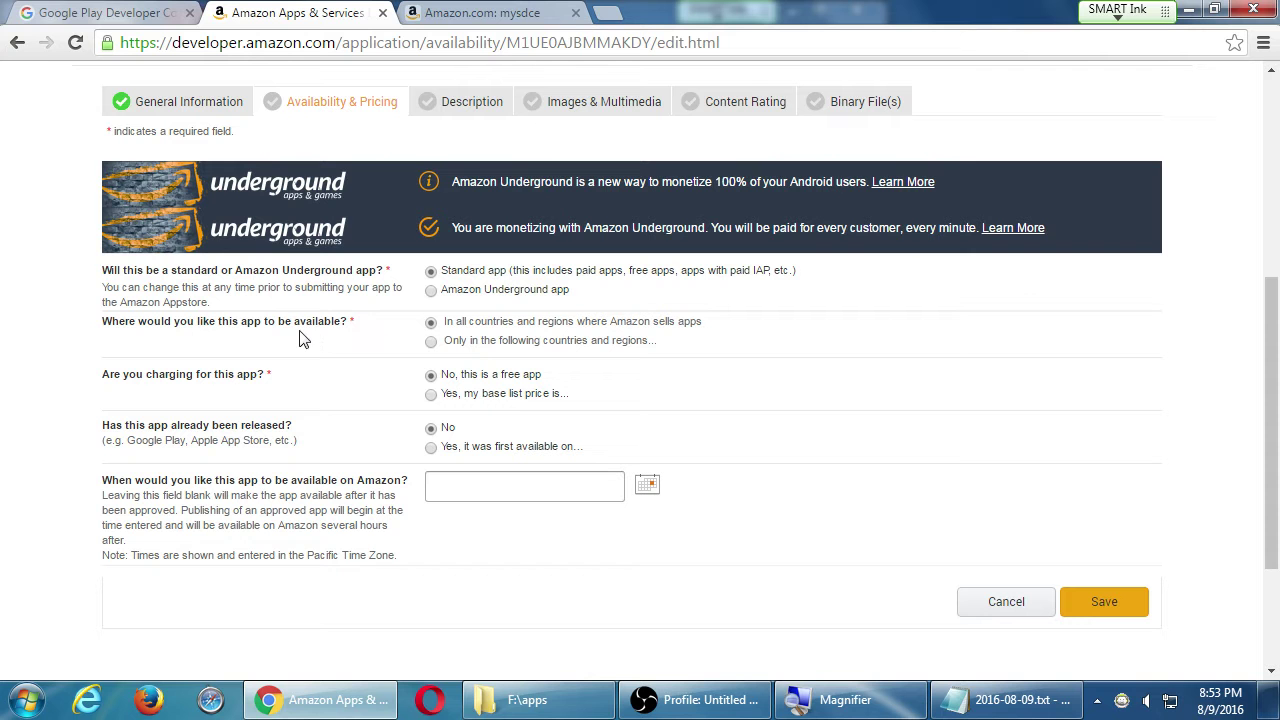
{"action": "left_click", "coordinate": [430, 344]}
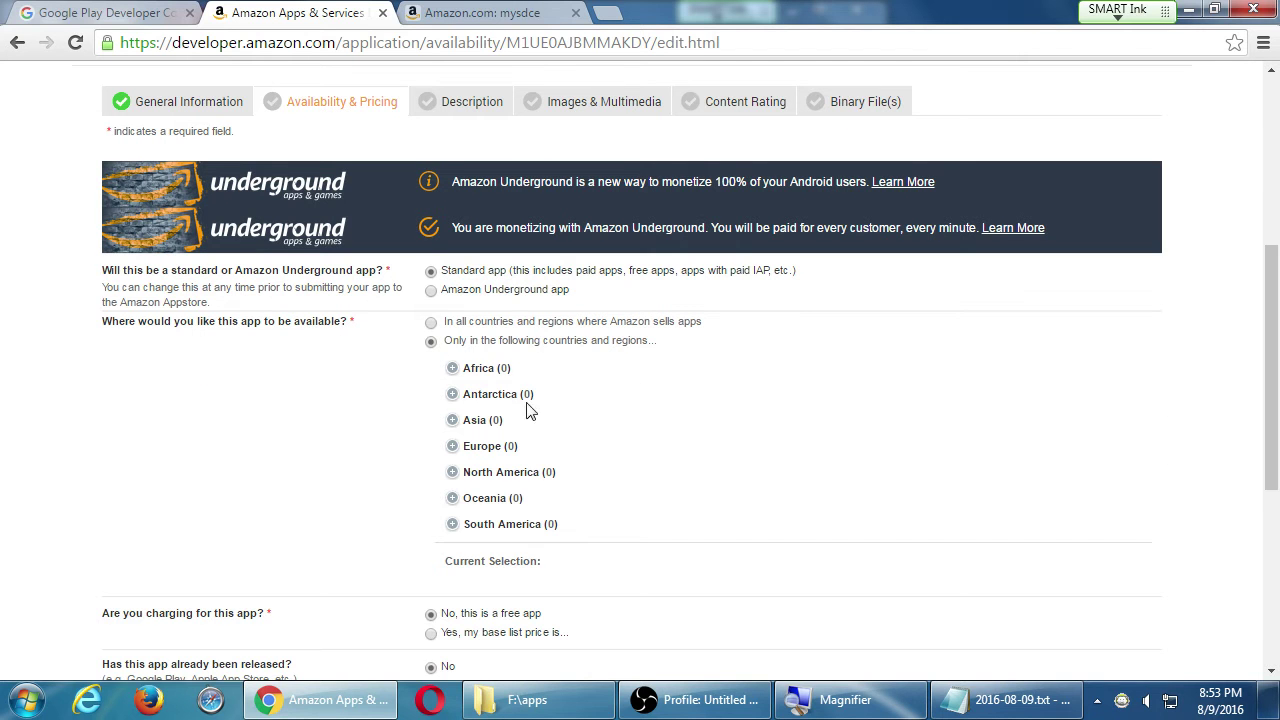
{"action": "left_click", "coordinate": [432, 324]}
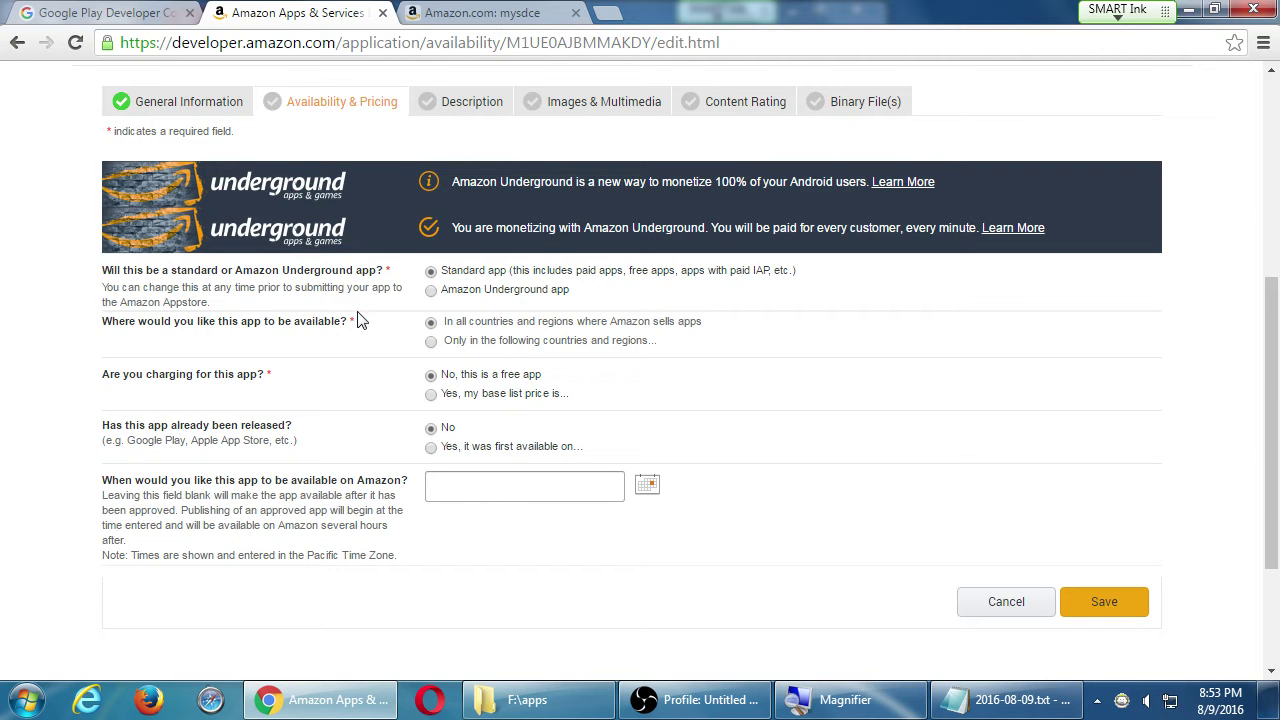
{"action": "scroll", "coordinate": [297, 371], "scroll_direction": "down", "scroll_amount": 2}
{"action": "scroll", "coordinate": [307, 368], "scroll_direction": "up", "scroll_amount": 1}
{"action": "scroll", "coordinate": [307, 368], "scroll_direction": "up", "scroll_amount": 1}
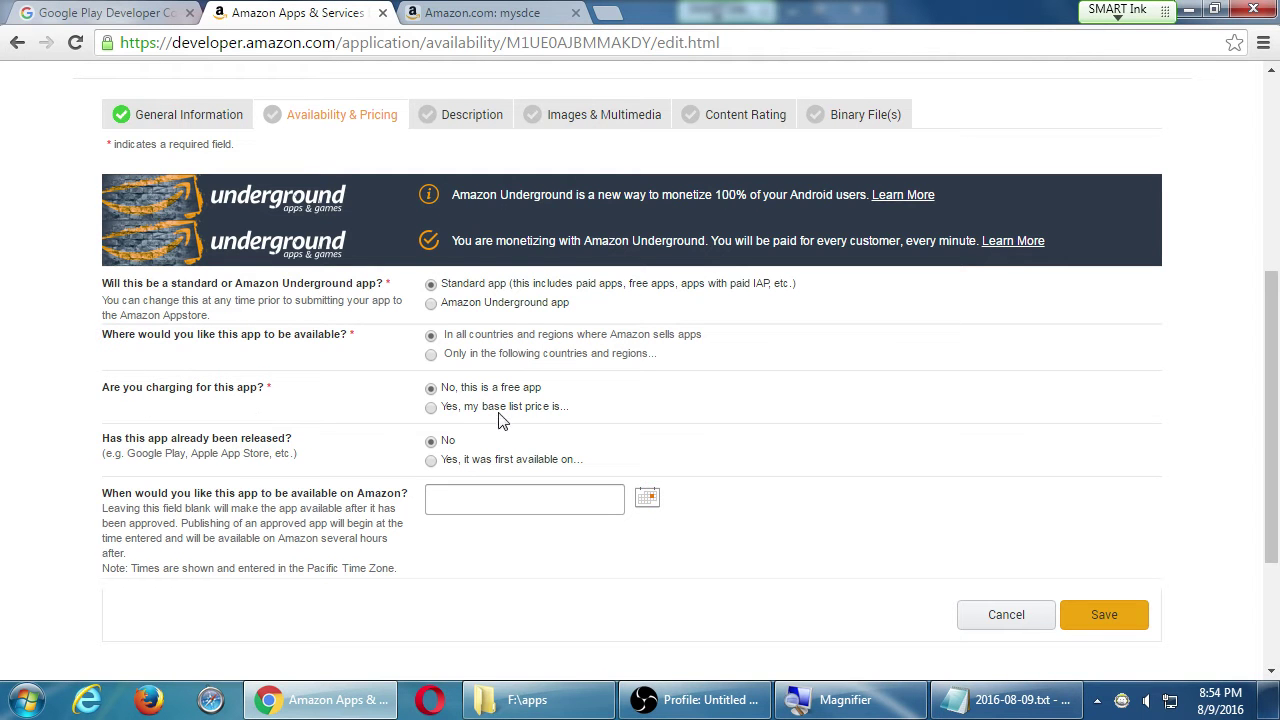
- Mark the app as paid with United States Dollar as the base price currency
{"action": "left_click", "coordinate": [432, 409]}
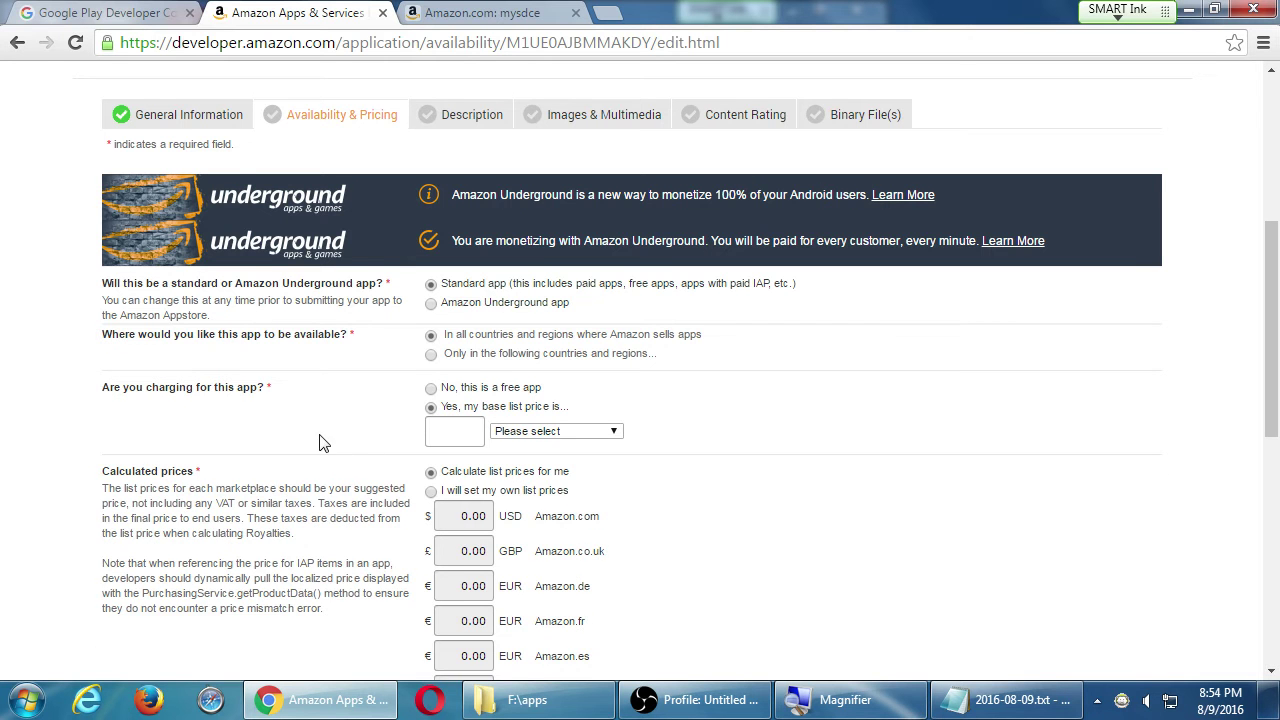
{"action": "scroll", "coordinate": [360, 435], "scroll_direction": "down", "scroll_amount": 1}
{"action": "scroll", "coordinate": [530, 420], "scroll_direction": "down", "scroll_amount": 1}
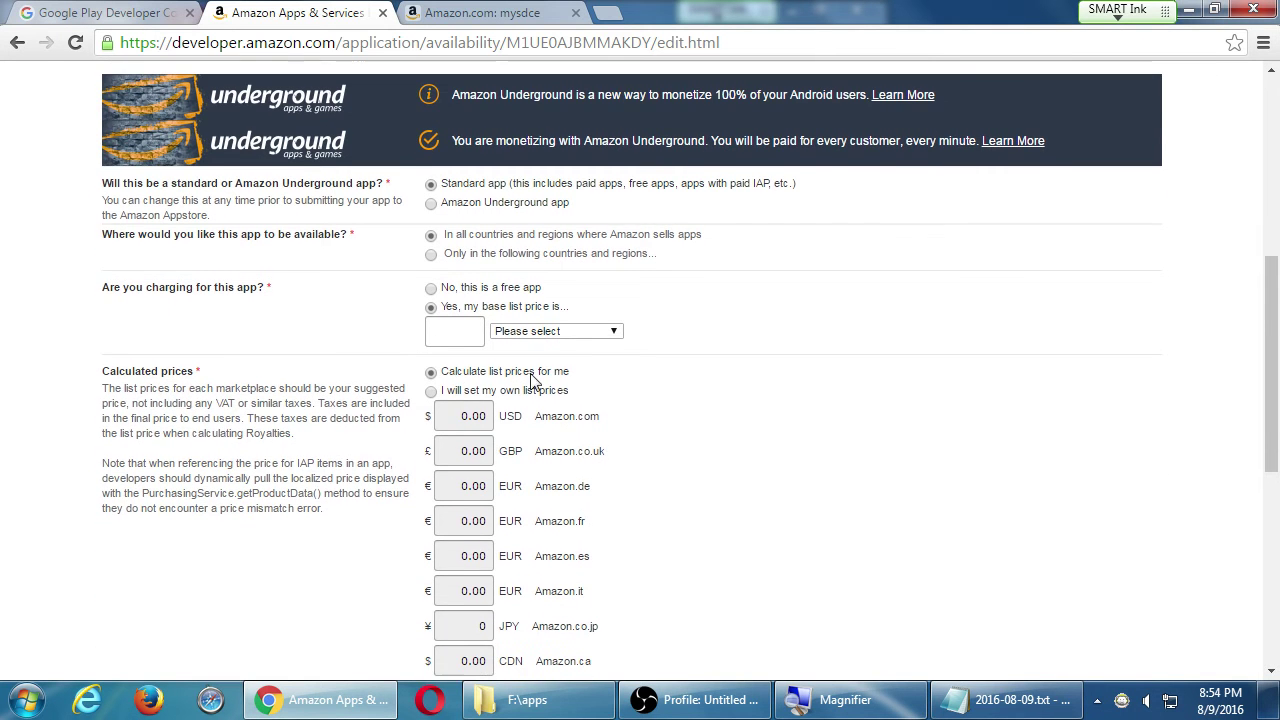
{"action": "left_click", "coordinate": [566, 333]}
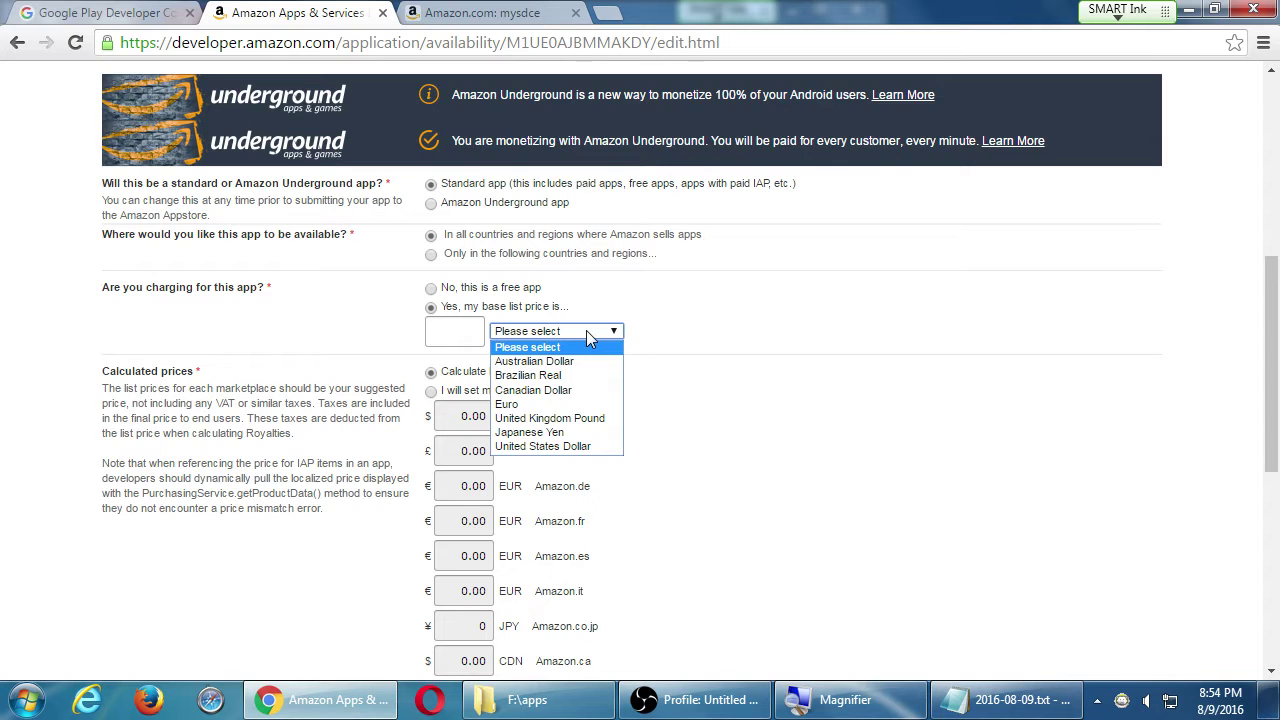
{"action": "left_click", "coordinate": [265, 305]}
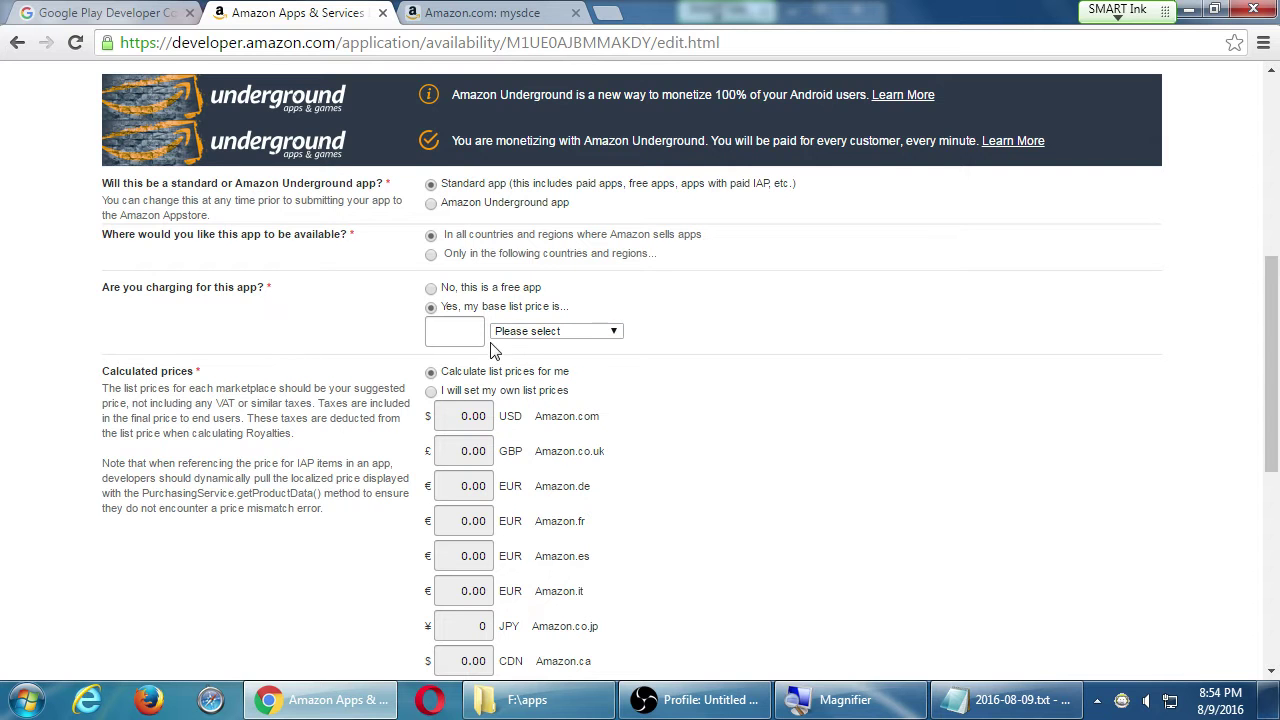
{"action": "left_click", "coordinate": [535, 331]}
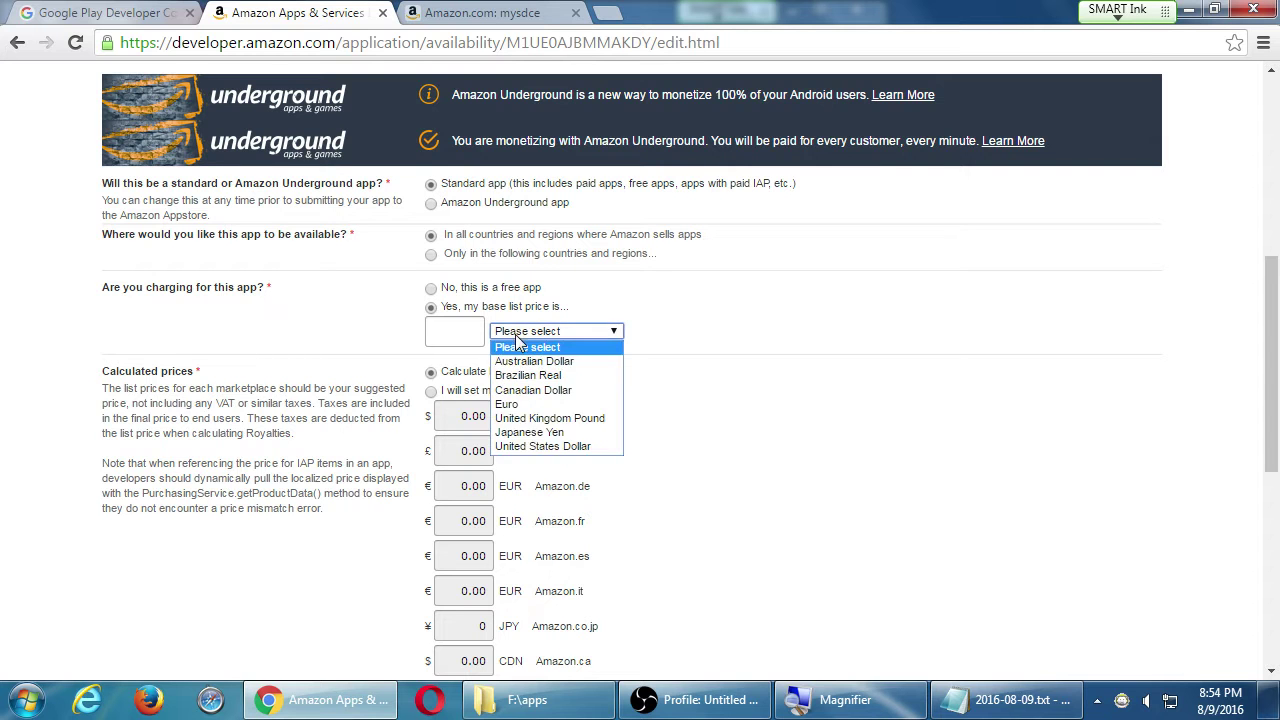
{"action": "left_click", "coordinate": [518, 446]}
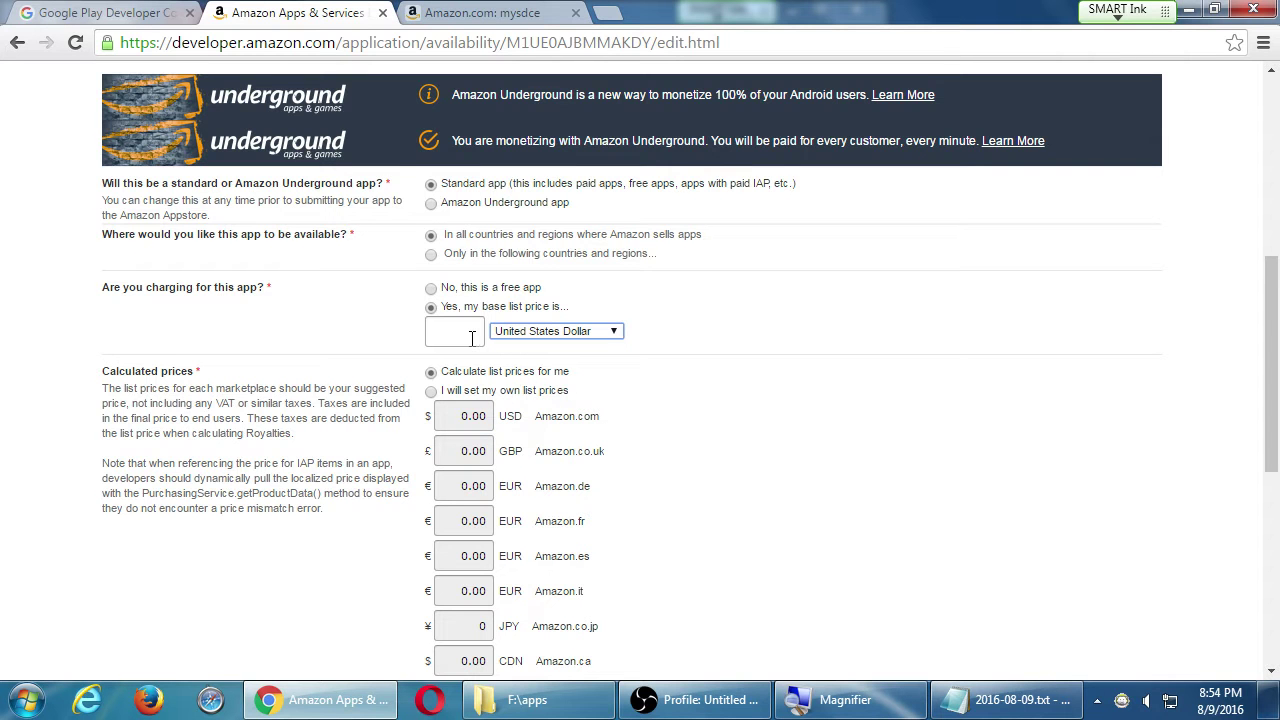
- Enter a base list price of 1 and review the auto-calculated marketplace prices
{"action": "left_click", "coordinate": [472, 337]}
{"action": "type", "text": "1"}
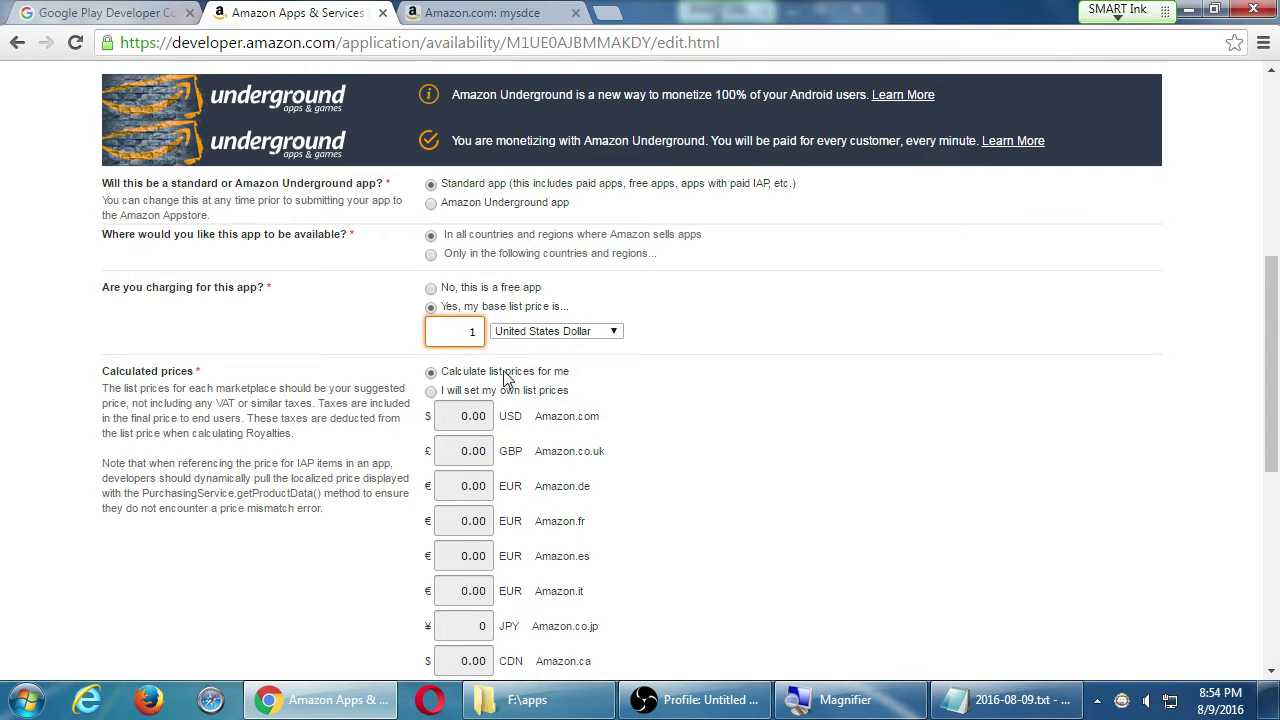
{"action": "key", "text": "Tab"}
{"action": "scroll", "coordinate": [620, 437], "scroll_direction": "down", "scroll_amount": 1}
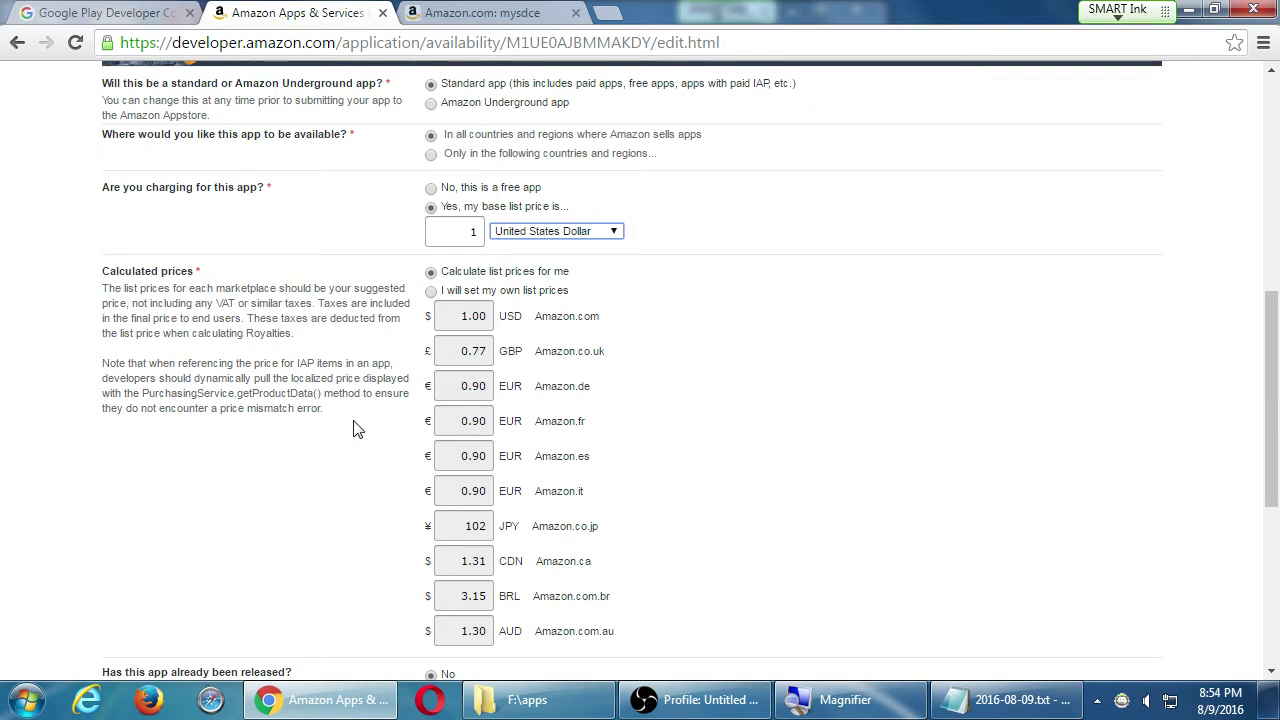
{"action": "scroll", "coordinate": [362, 427], "scroll_direction": "down", "scroll_amount": 1}
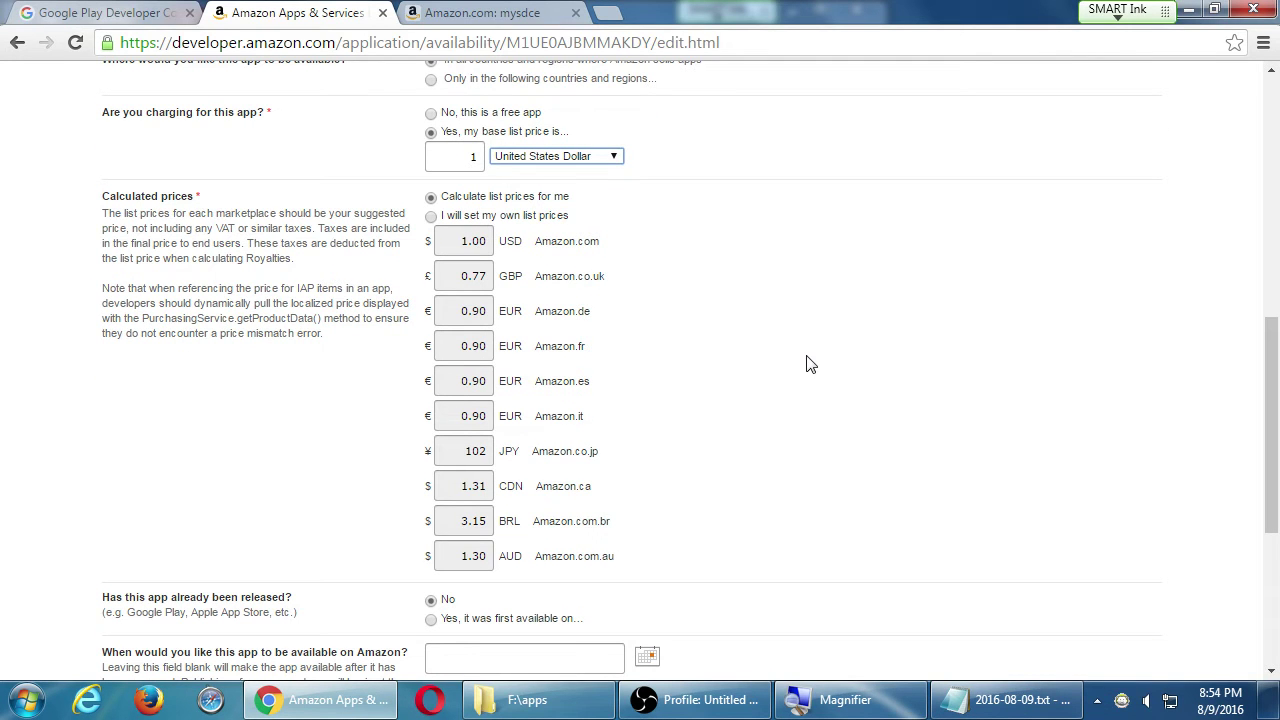
{"action": "scroll", "coordinate": [810, 364], "scroll_direction": "up", "scroll_amount": 1}
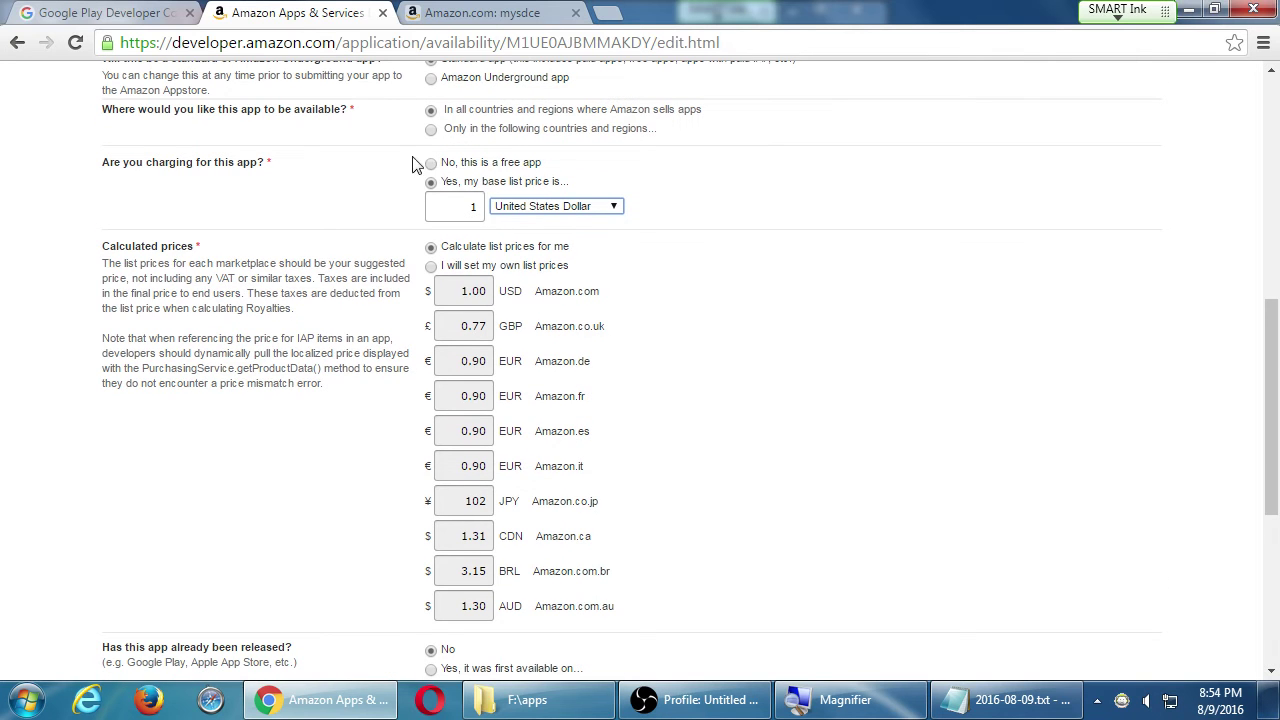
- Make the app free, mark it not previously released, and save Availability & Pricing
{"action": "left_click", "coordinate": [431, 165]}
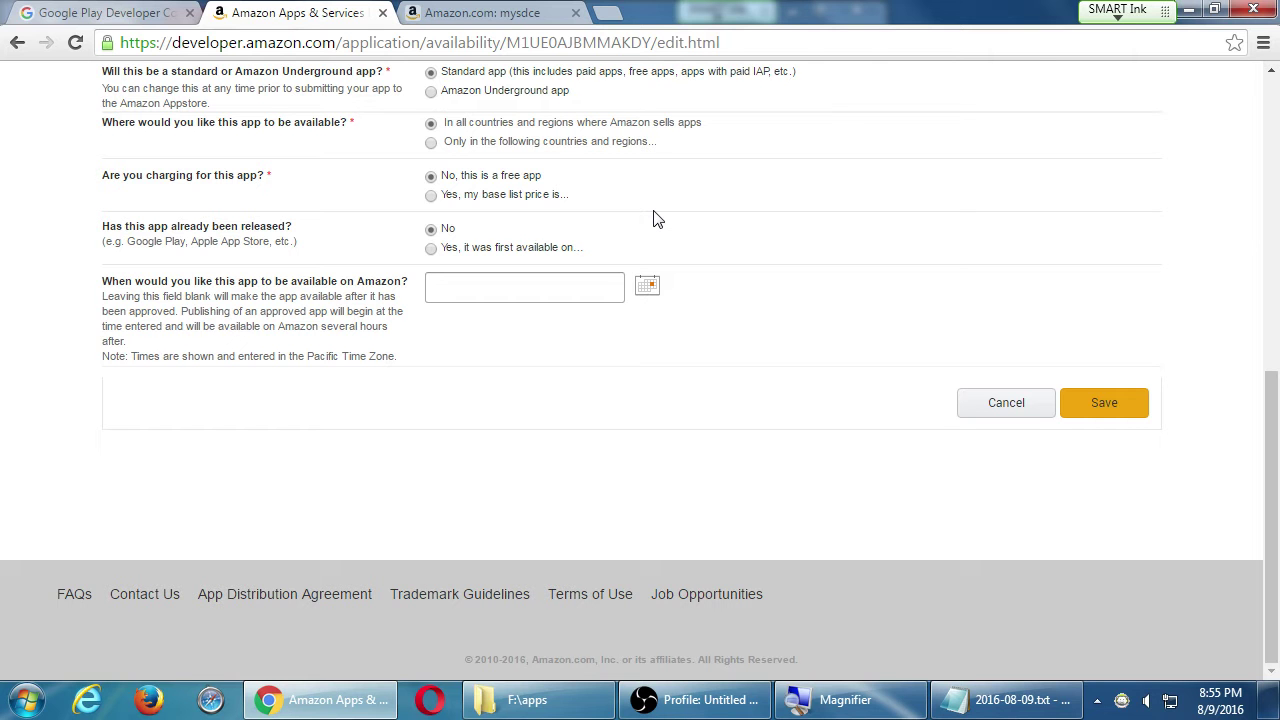
{"action": "left_click", "coordinate": [433, 249]}
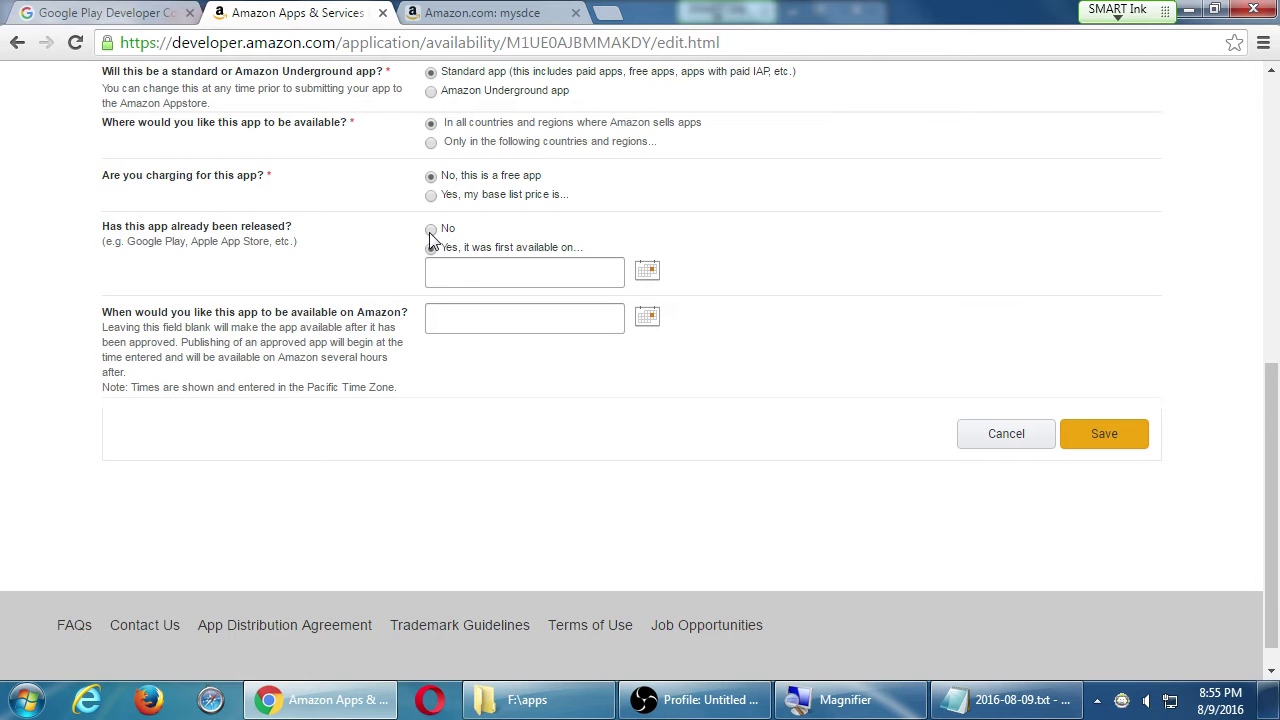
{"action": "left_click", "coordinate": [430, 230]}
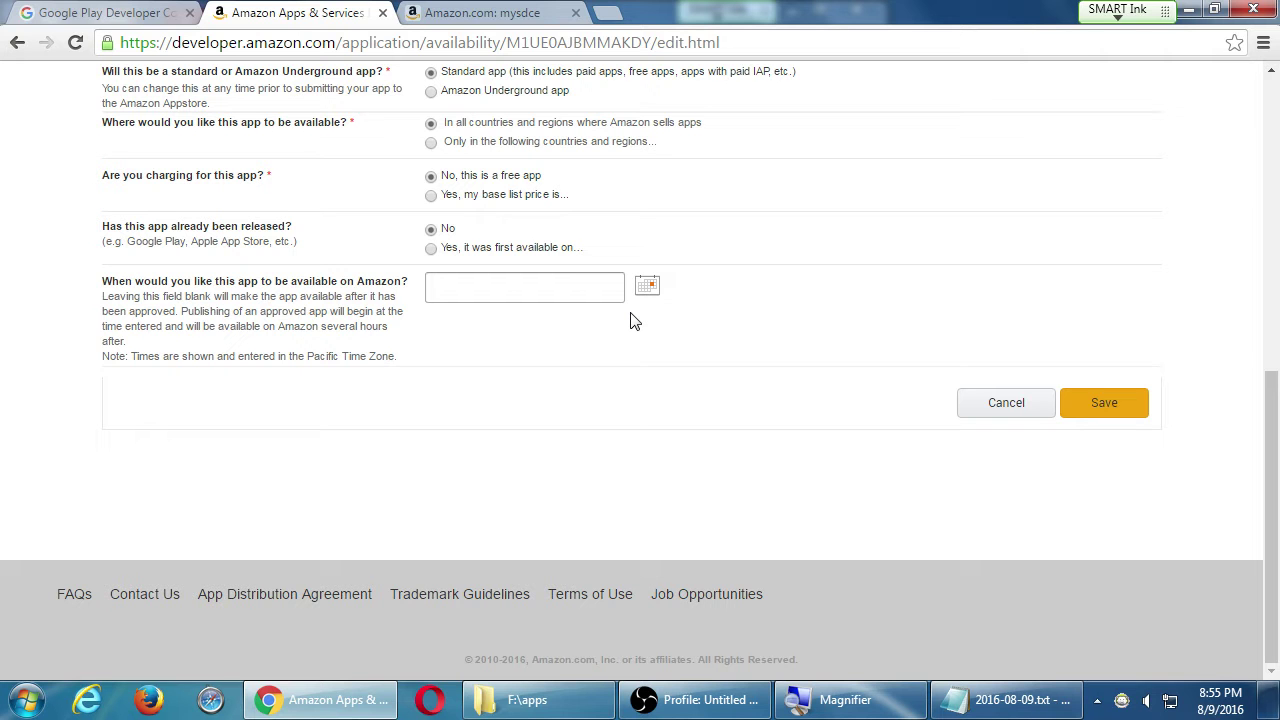
{"action": "scroll", "coordinate": [575, 248], "scroll_direction": "up", "scroll_amount": 1}
{"action": "scroll", "coordinate": [570, 292], "scroll_direction": "up", "scroll_amount": 2}
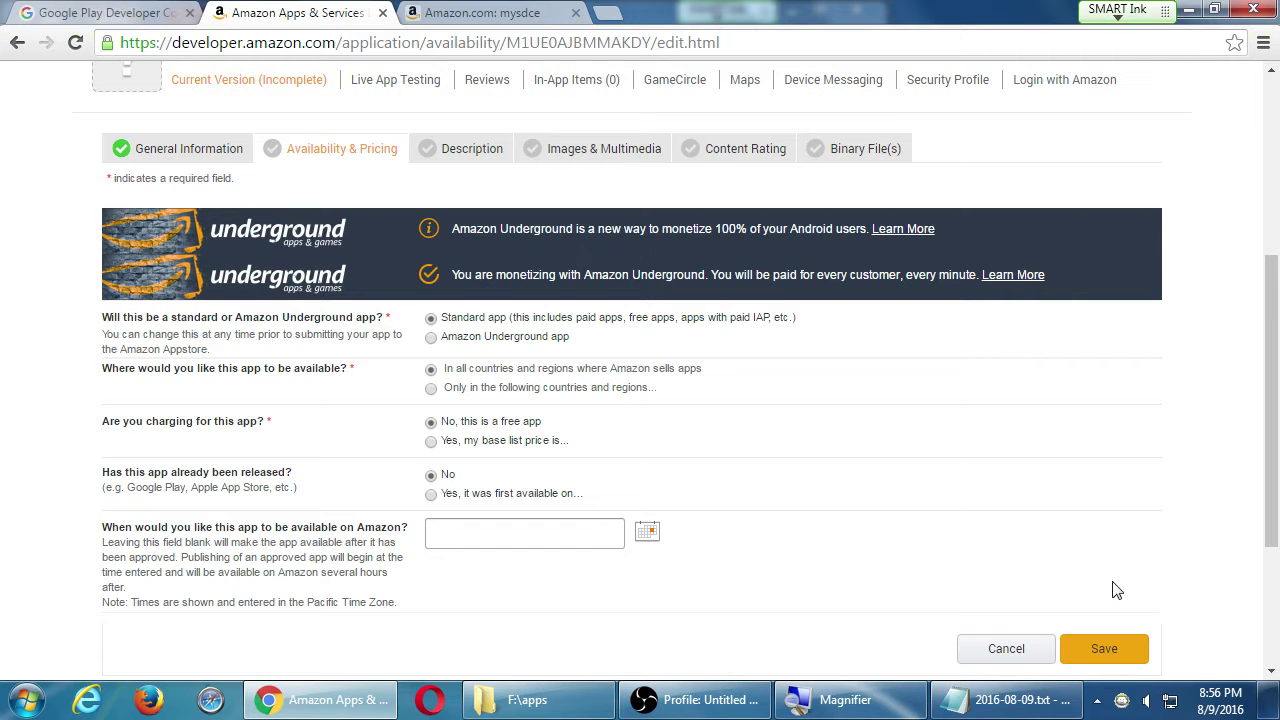
{"action": "left_click", "coordinate": [1110, 649]}
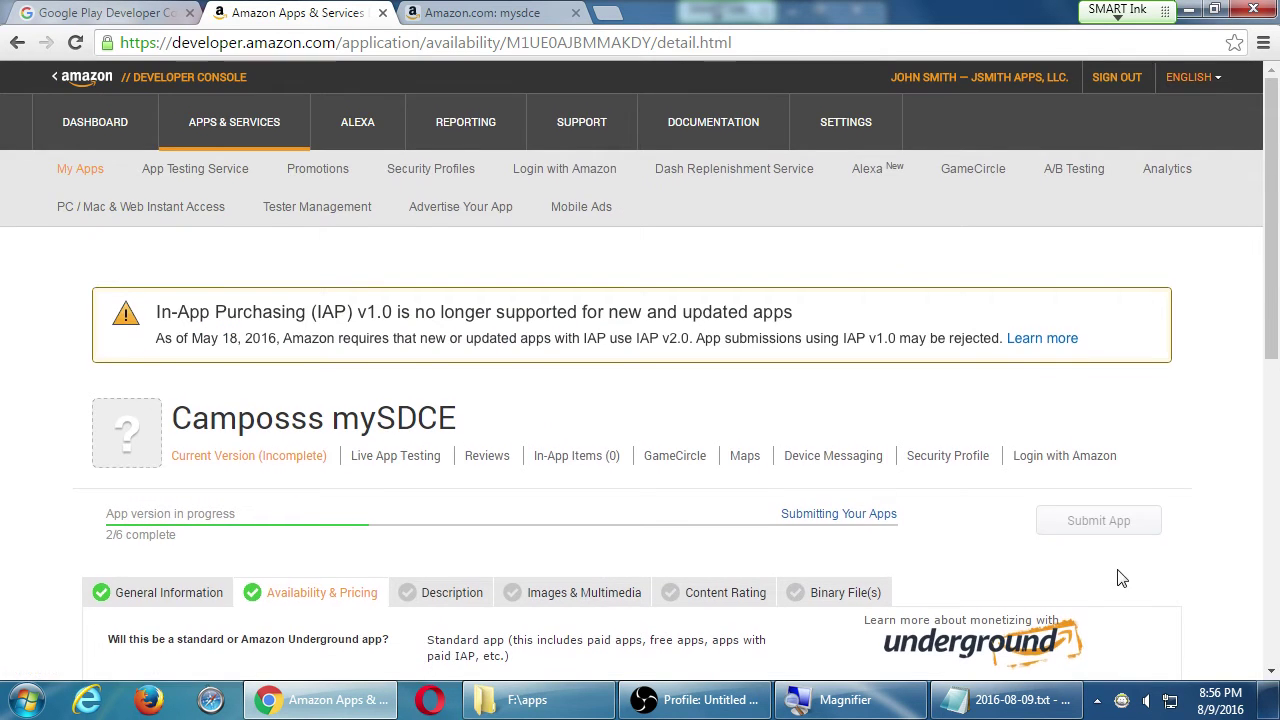
{"action": "scroll", "coordinate": [1120, 580], "scroll_direction": "down", "scroll_amount": 4}
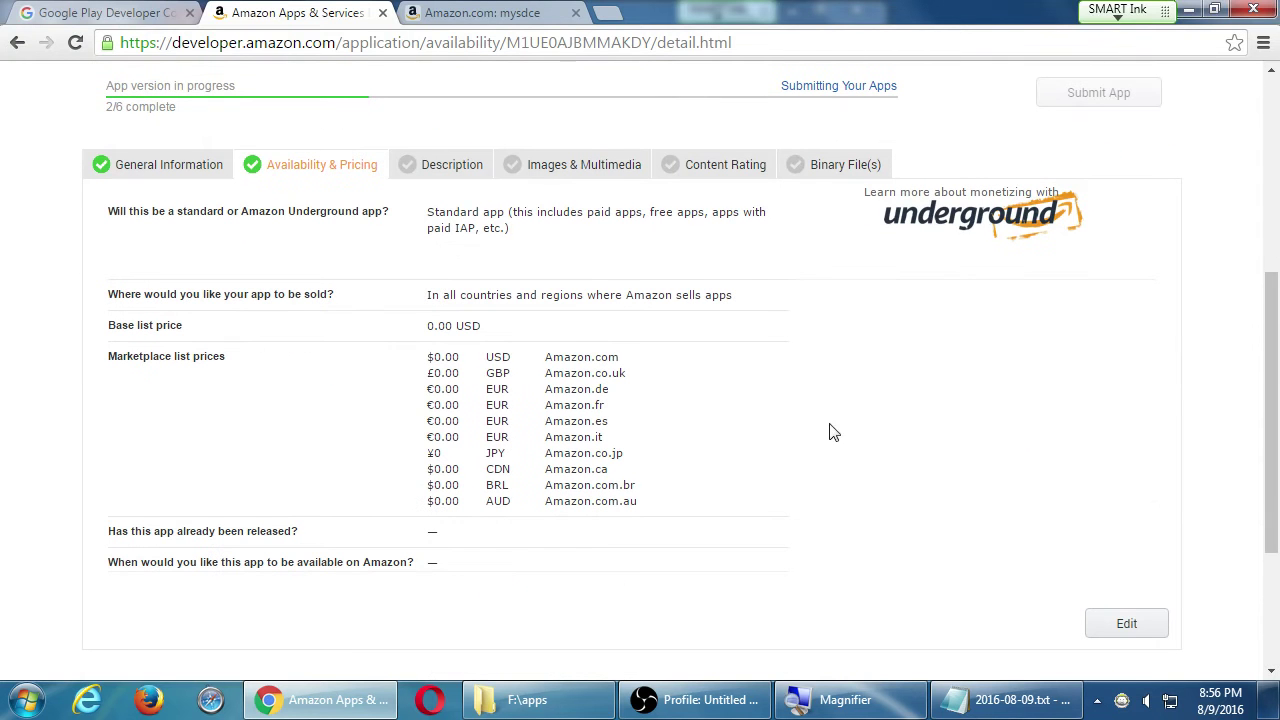
- Open the Description form, review its empty fields, and select the 'Camposss mySDCE' Display Title
{"action": "left_click", "coordinate": [449, 179]}
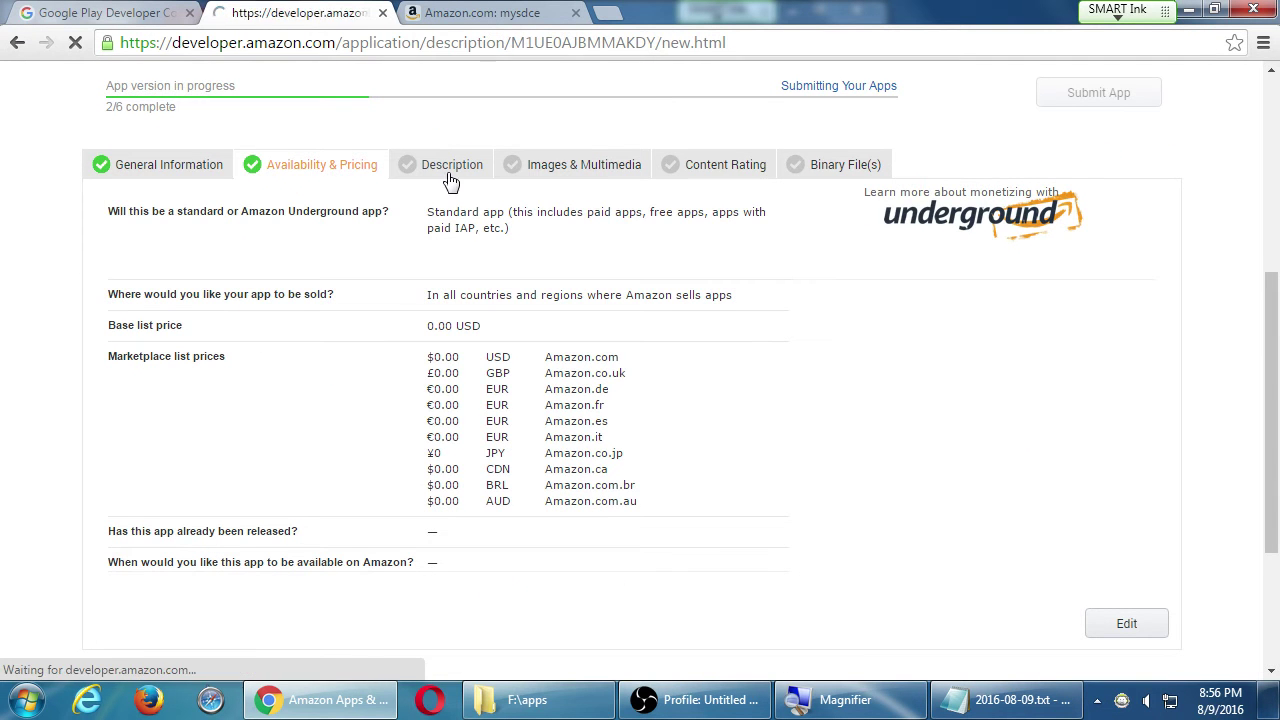
{"action": "scroll", "coordinate": [71, 390], "scroll_direction": "down", "scroll_amount": 2}
{"action": "scroll", "coordinate": [71, 390], "scroll_direction": "down", "scroll_amount": 2}
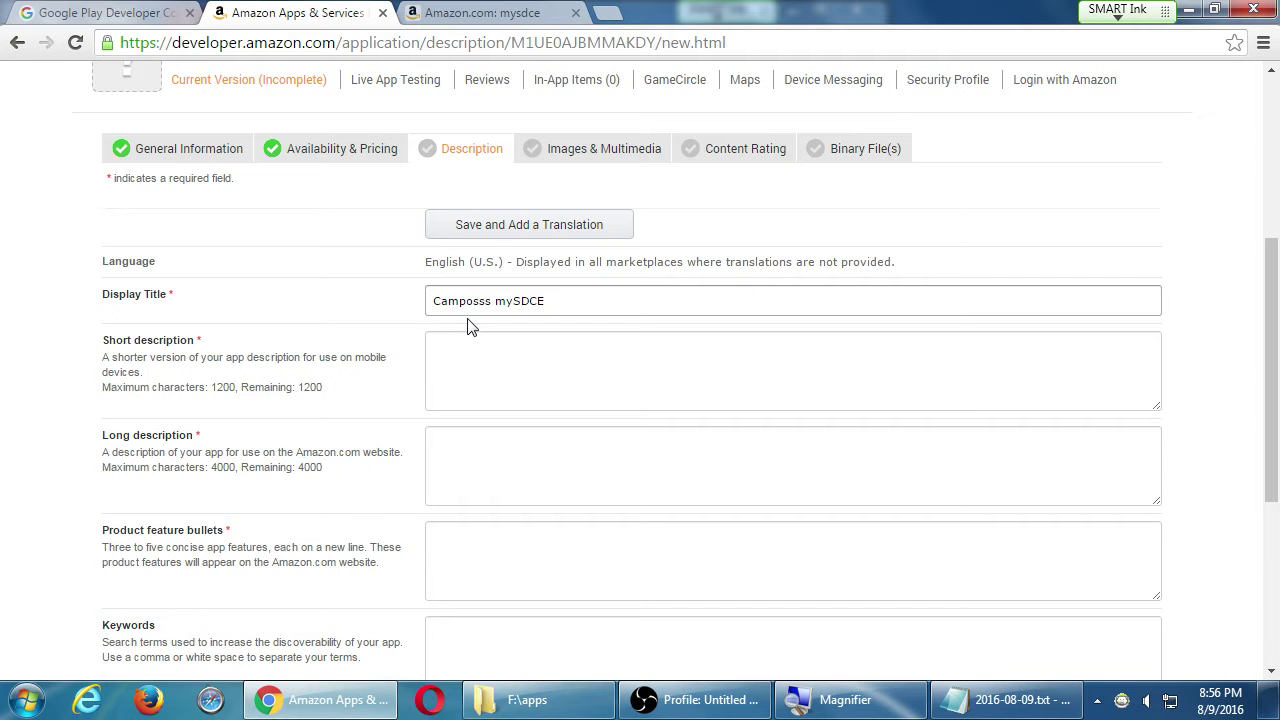
{"action": "scroll", "coordinate": [636, 190], "scroll_direction": "down", "scroll_amount": 2}
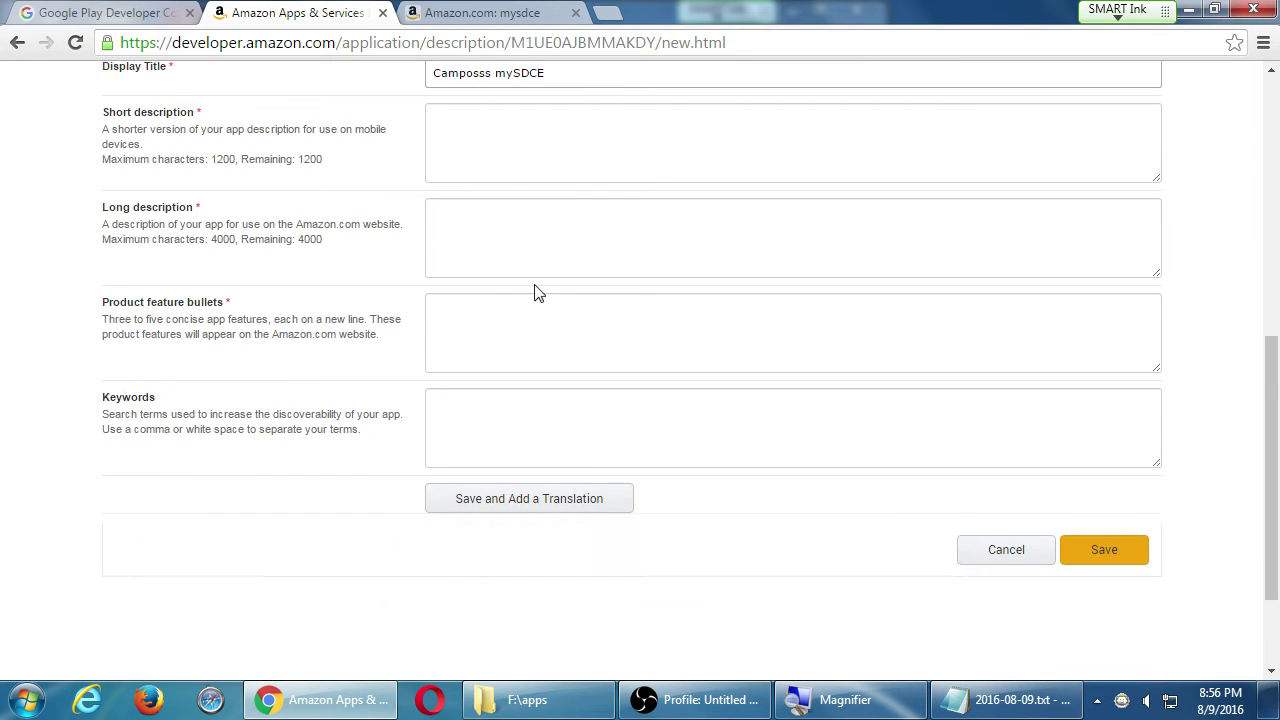
{"action": "scroll", "coordinate": [520, 296], "scroll_direction": "up", "scroll_amount": 2}
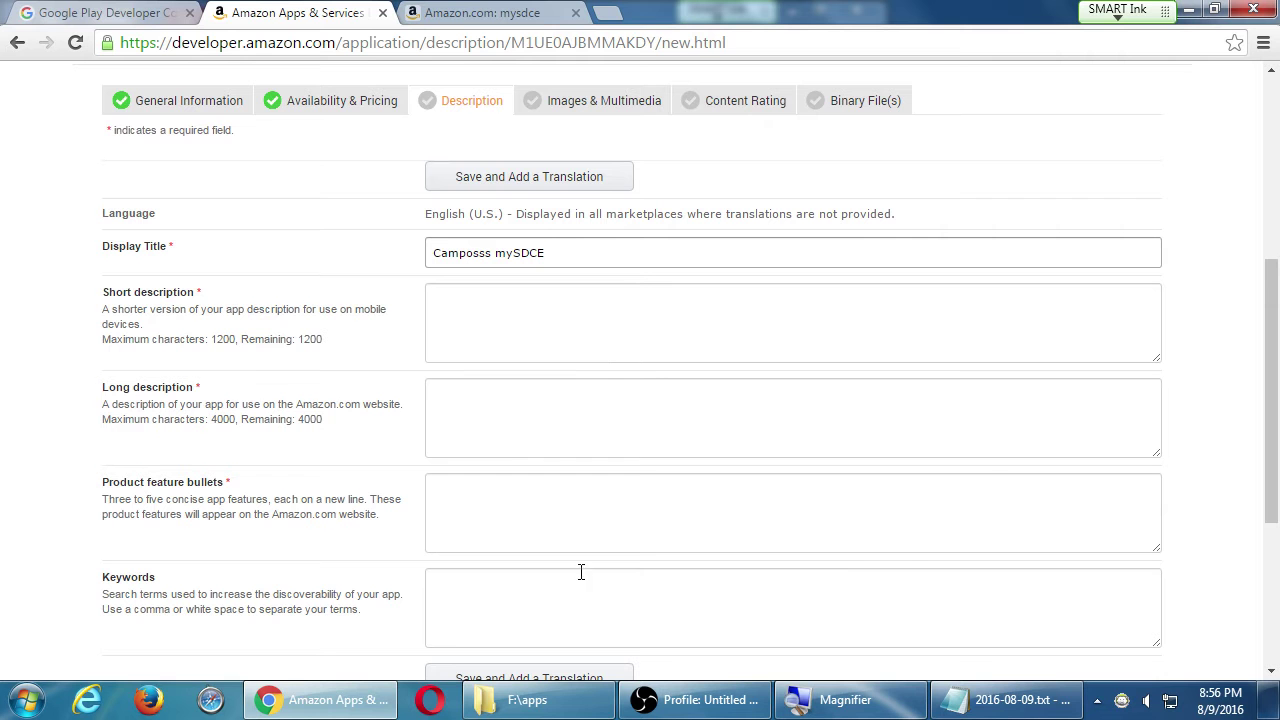
{"action": "scroll", "coordinate": [501, 536], "scroll_direction": "down", "scroll_amount": 1}
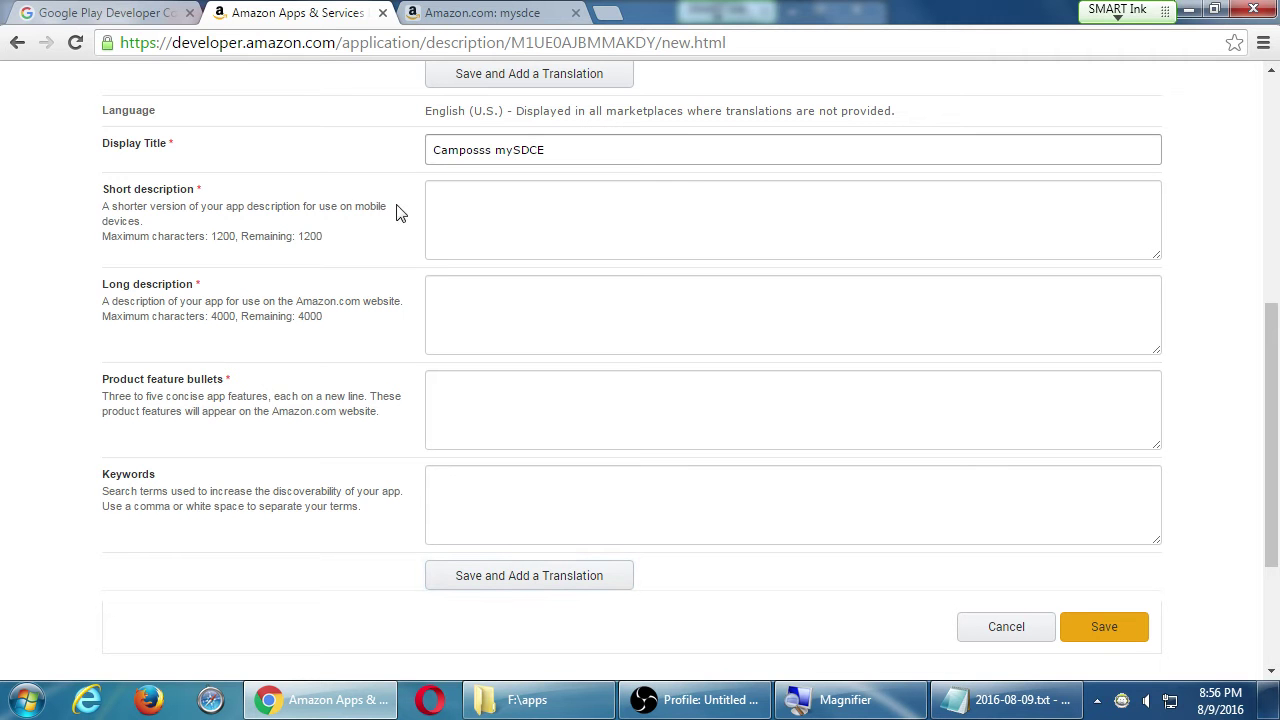
{"action": "left_click_drag", "start_coordinate": [597, 148], "coordinate": [409, 163]}
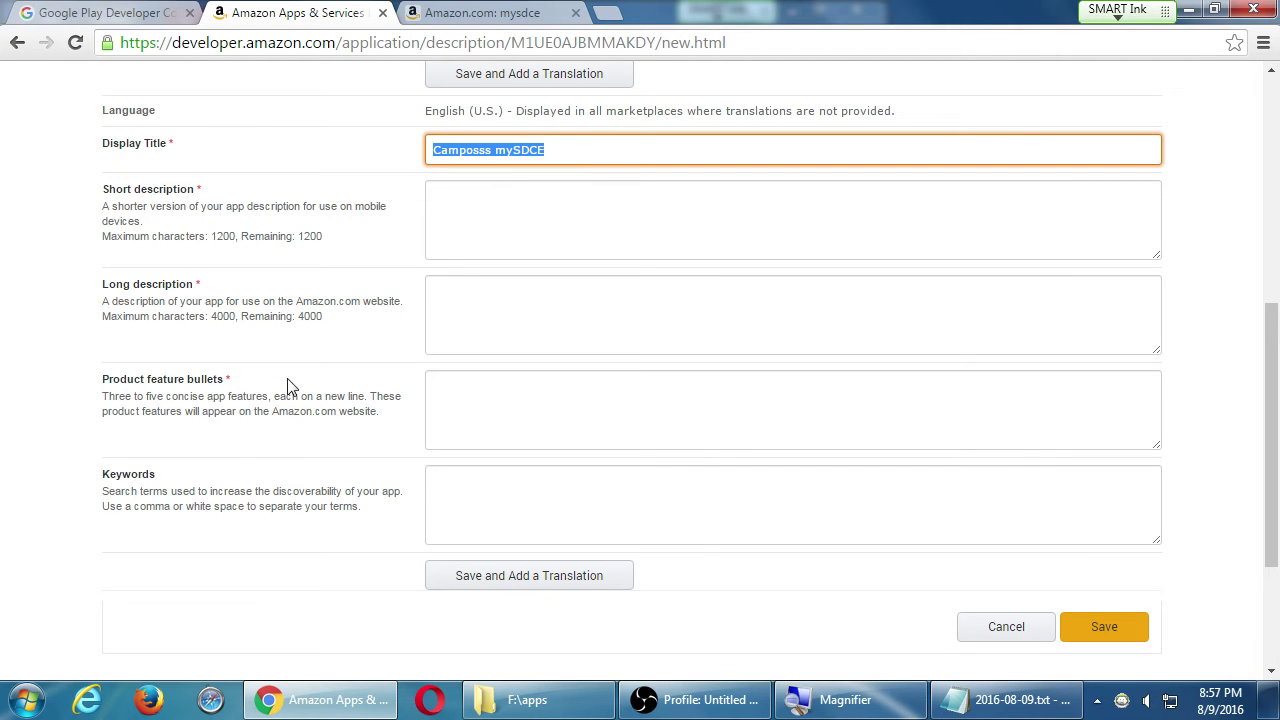
- Write the short description 'The unofficial San Diego Continuing Education app…' ending '…to further your education.'
{"action": "left_click", "coordinate": [493, 238]}
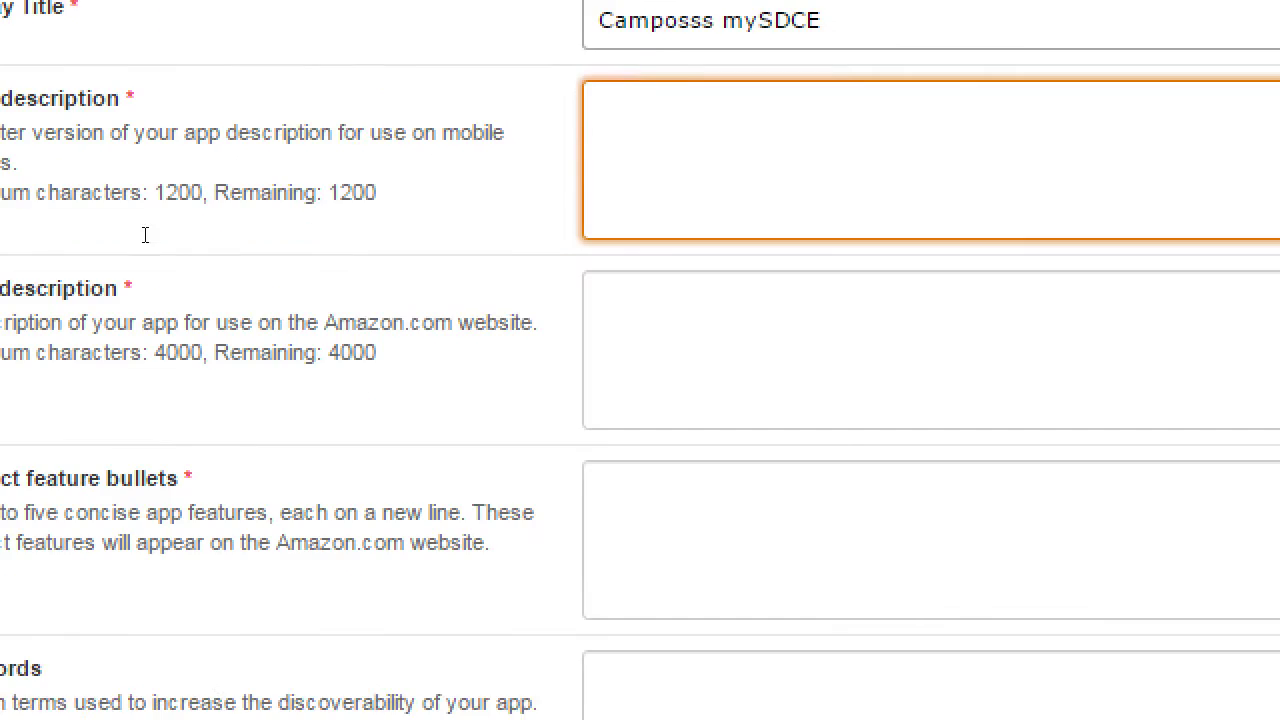
{"action": "left_click_drag", "start_coordinate": [142, 200], "coordinate": [204, 202]}
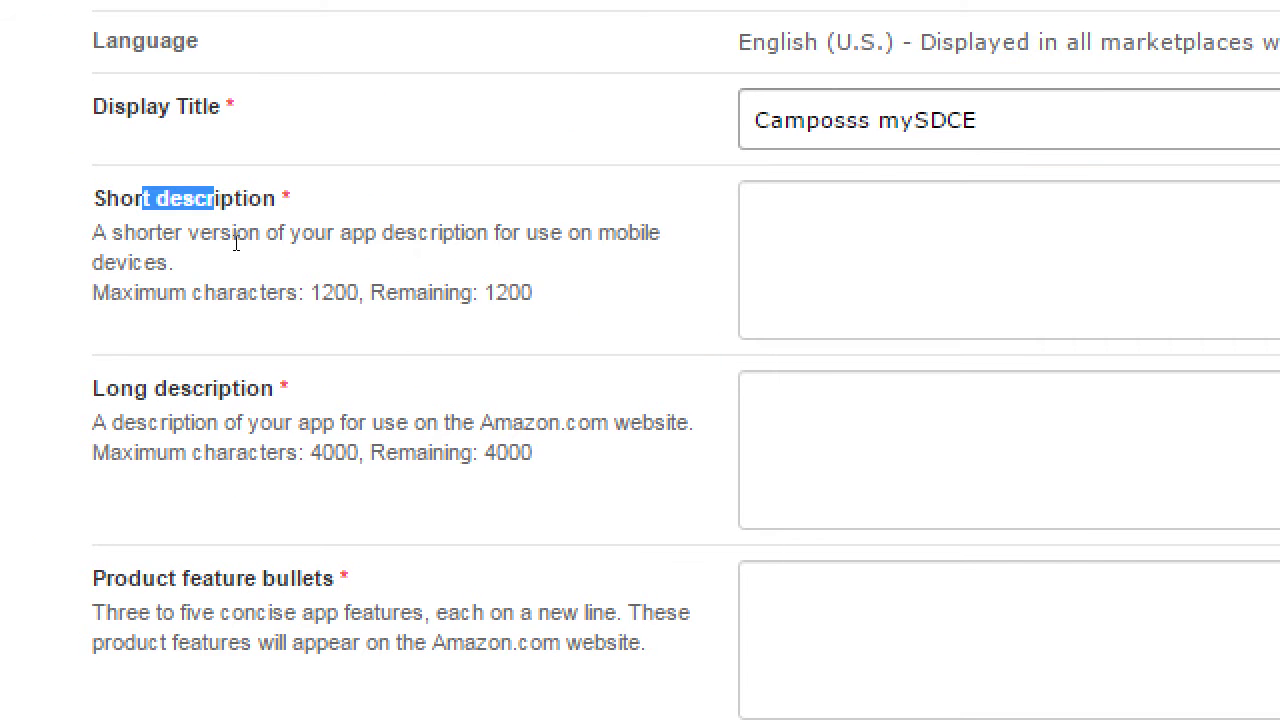
{"action": "left_click", "coordinate": [502, 216]}
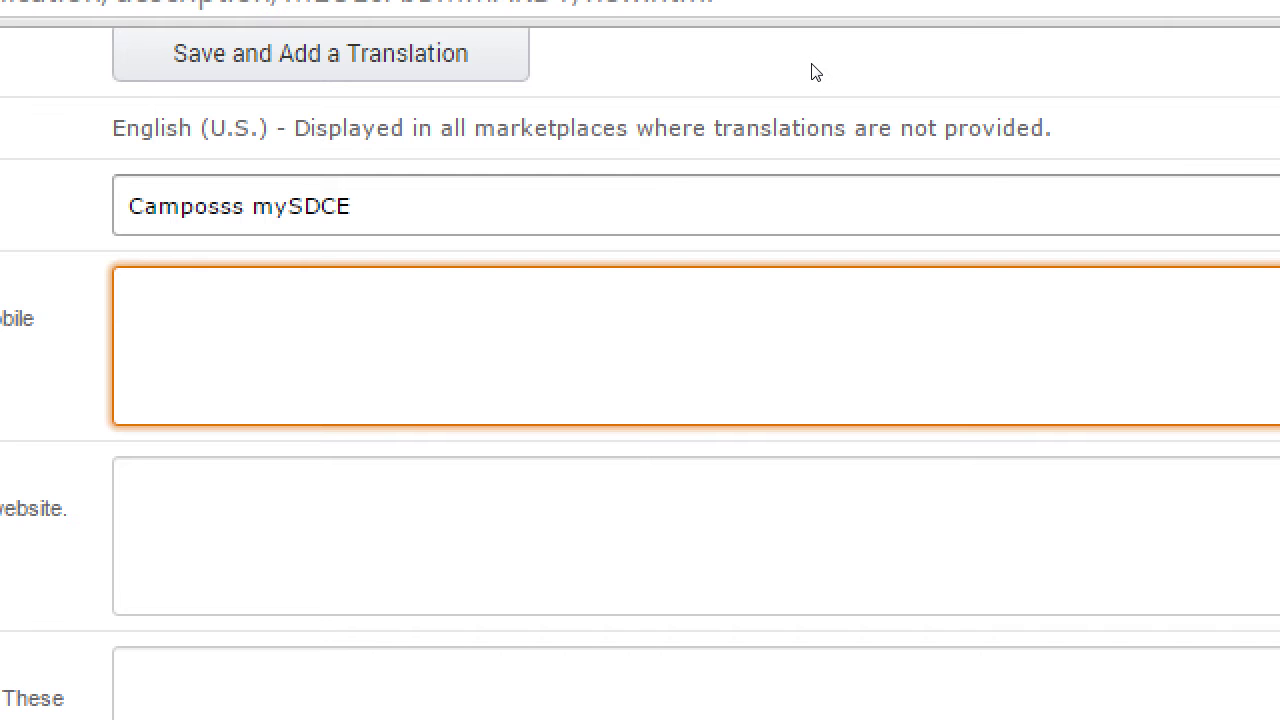
{"action": "type", "text": "The unofficial San D"}
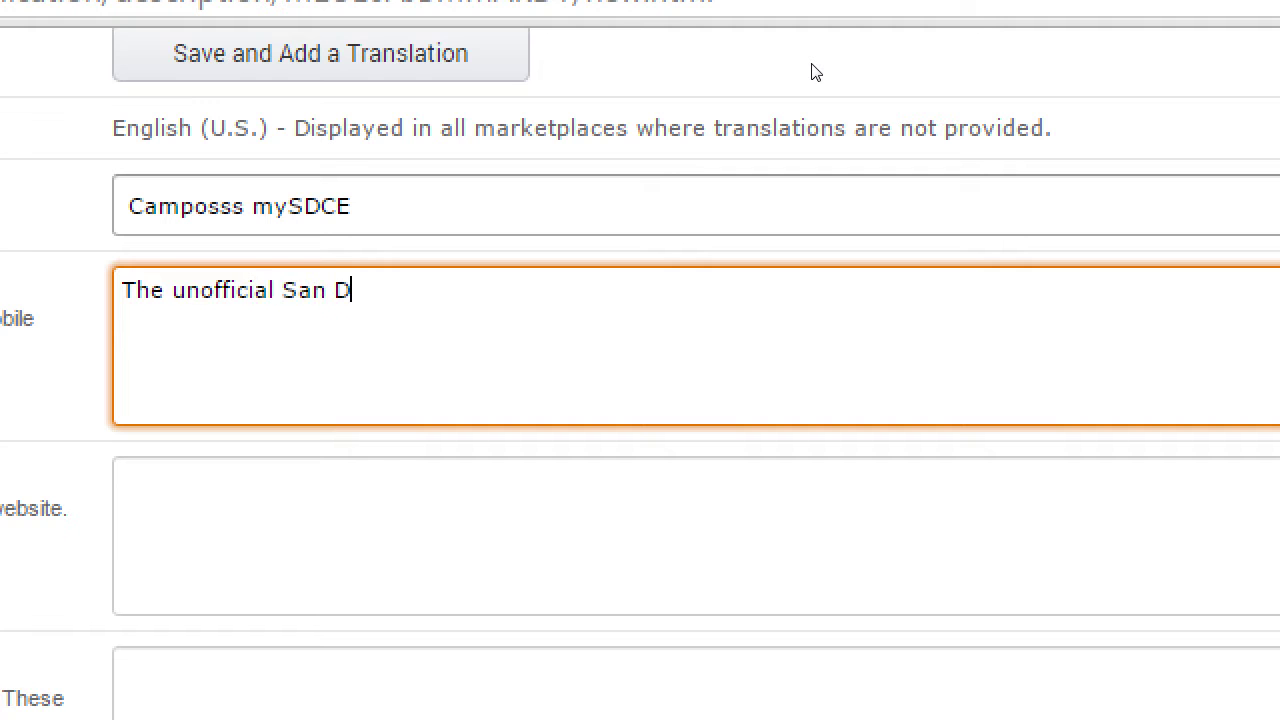
{"action": "type", "text": "iego Continuing "}
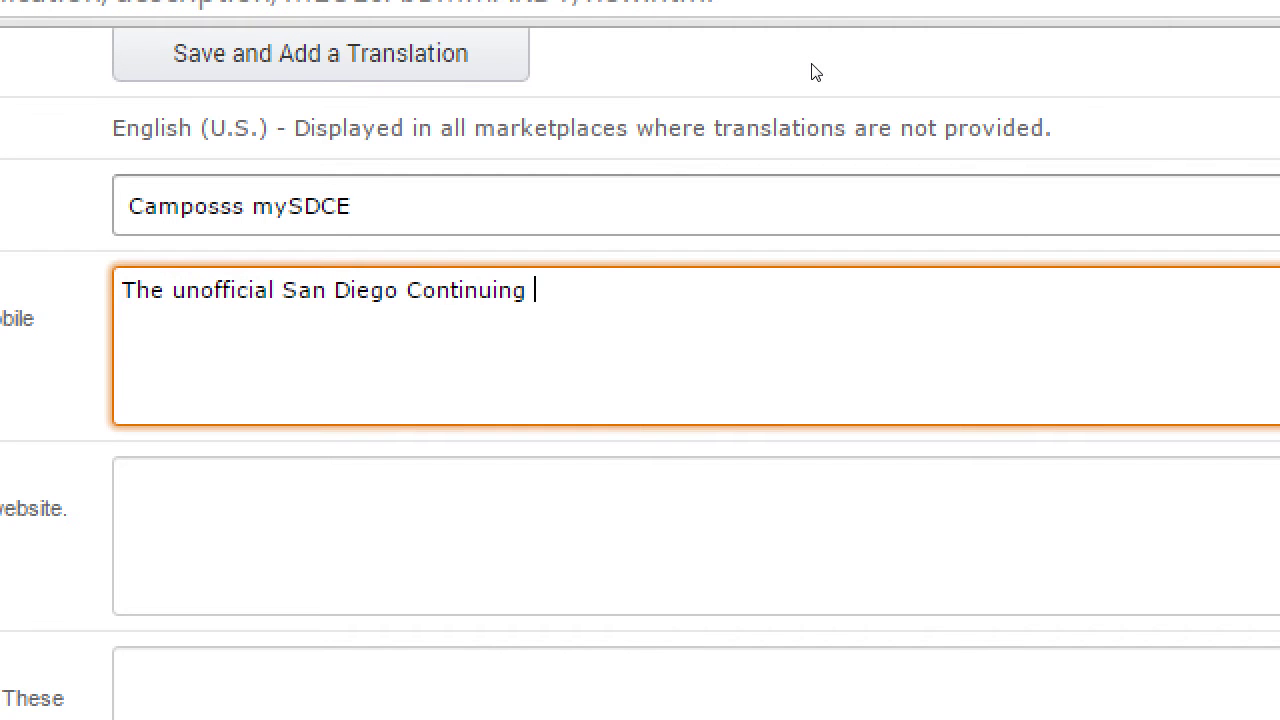
{"action": "type", "text": "Education app"}
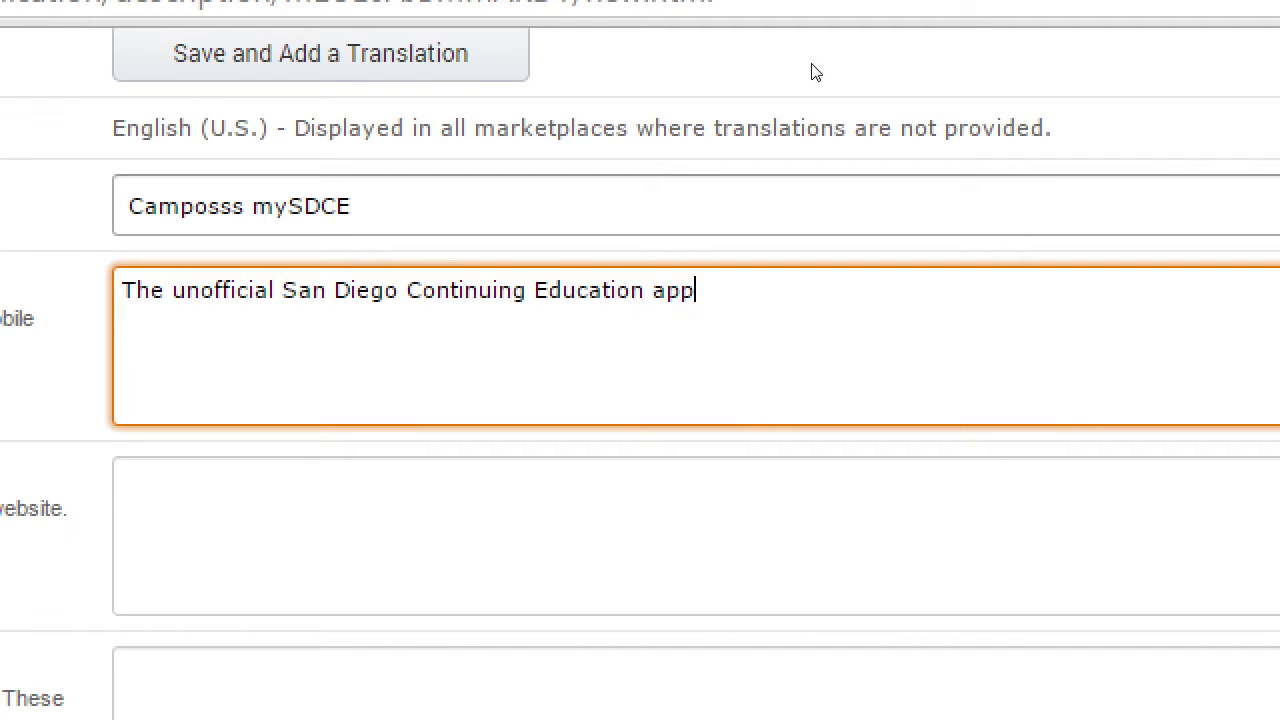
{"action": "type", "text": ". Use this app to lear"}
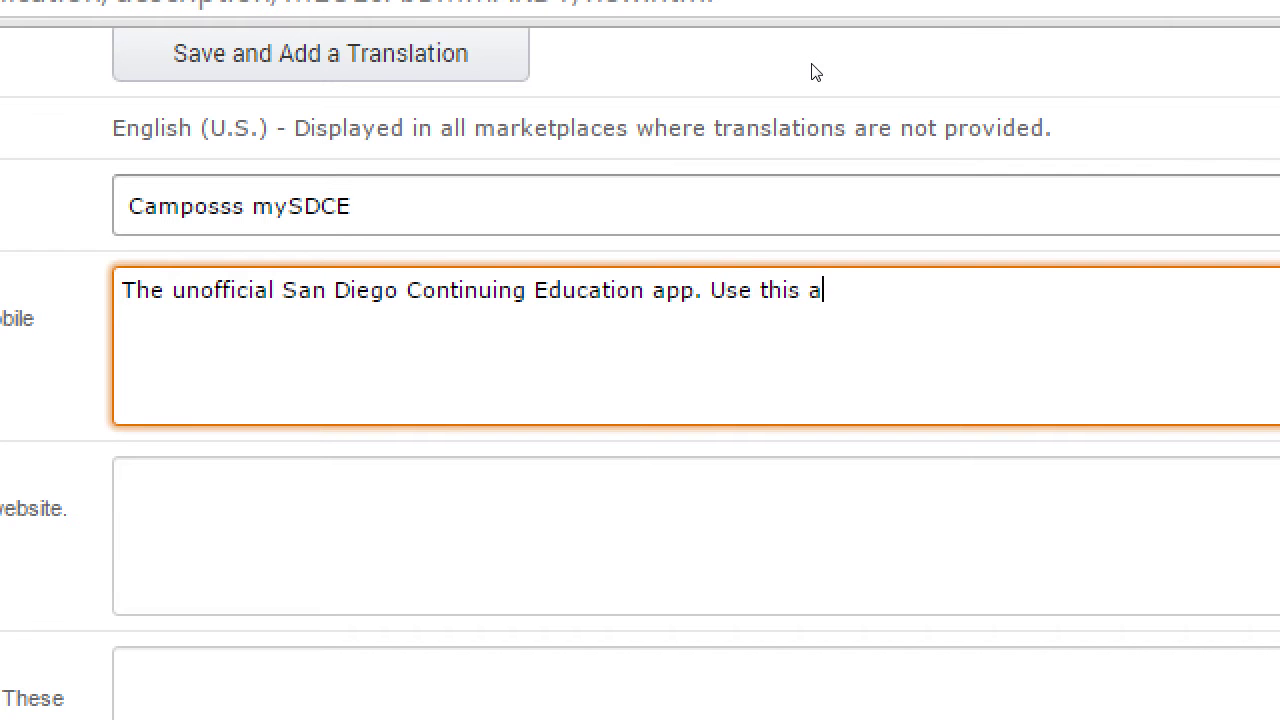
{"action": "type", "text": "n all about"}
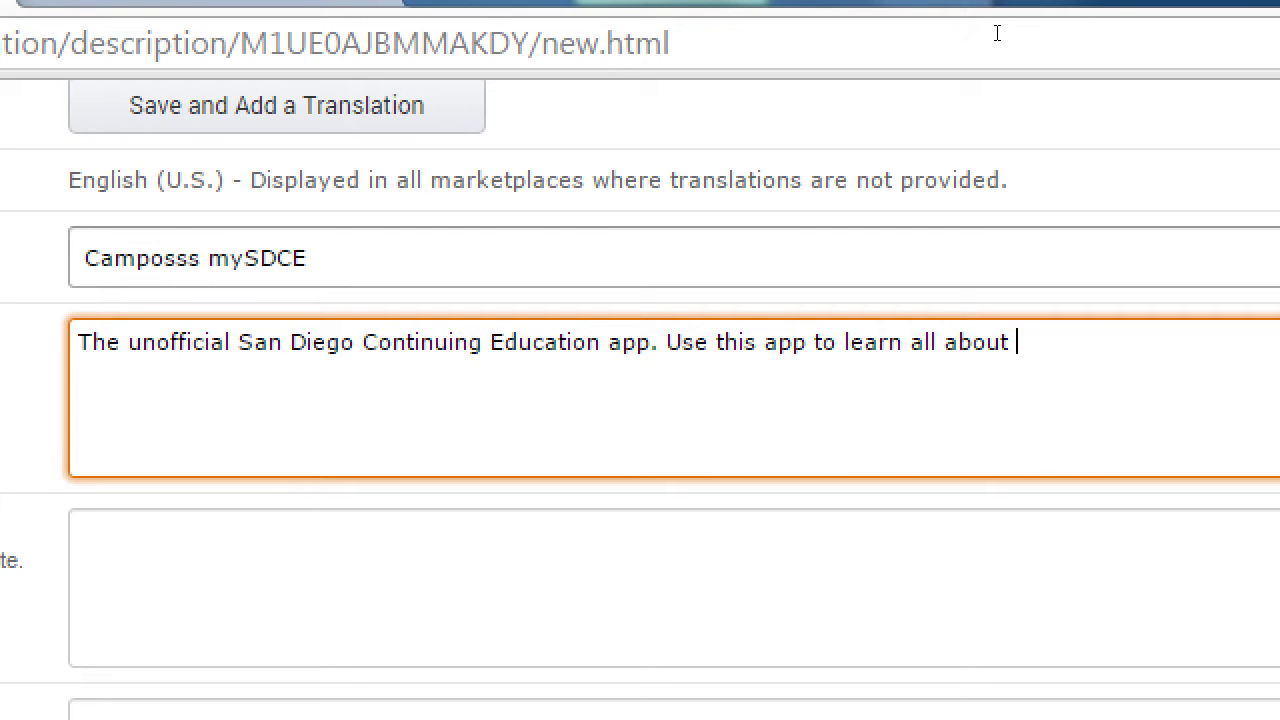
{"action": "type", "text": "all the great apps"}
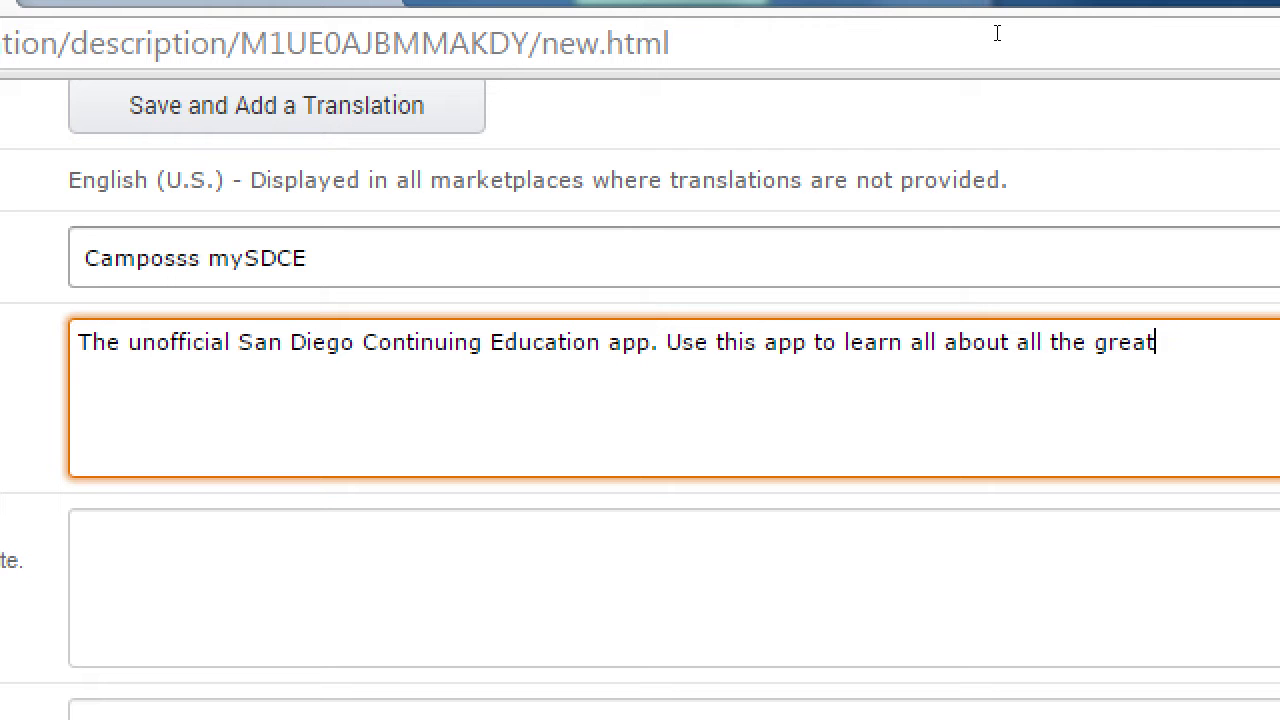
{"action": "type", "text": " we offer"}
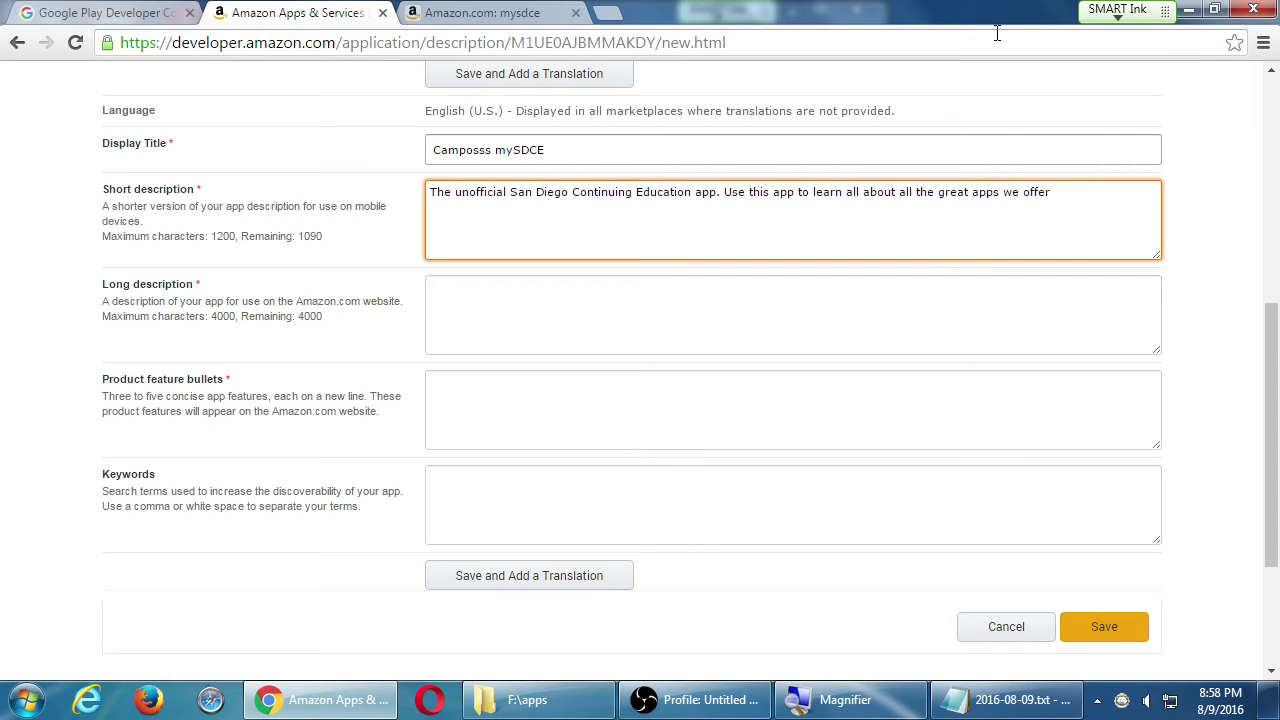
{"action": "type", "text": " to further your education."}
- Copy the short description into Long description and append 'Nowadays distance education is the way to get ahead.'
{"action": "key", "text": "Tab"}
{"action": "key", "text": "shift+Tab"}
{"action": "key", "text": "ctrl+a"}
{"action": "key", "text": "ctrl+c"}
{"action": "key", "text": "Tab"}
{"action": "key", "text": "ctrl+v"}
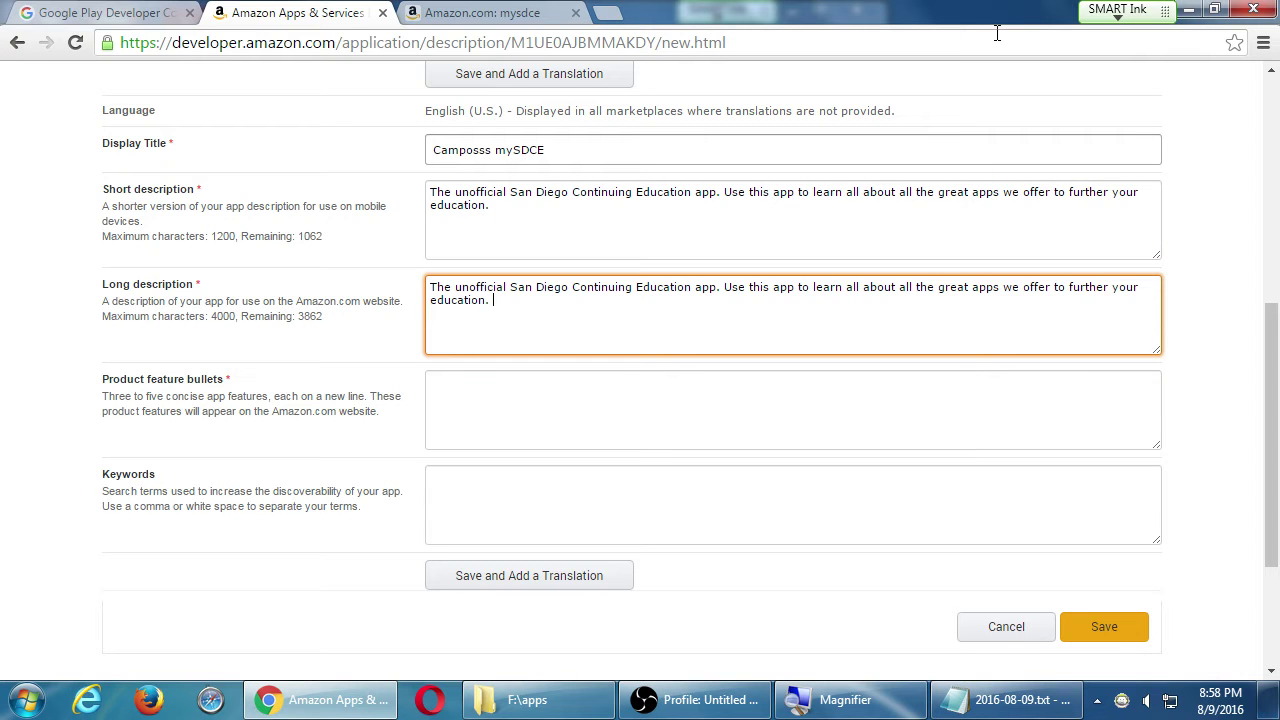
{"action": "type", "text": "Nowadays distance education is the wa"}
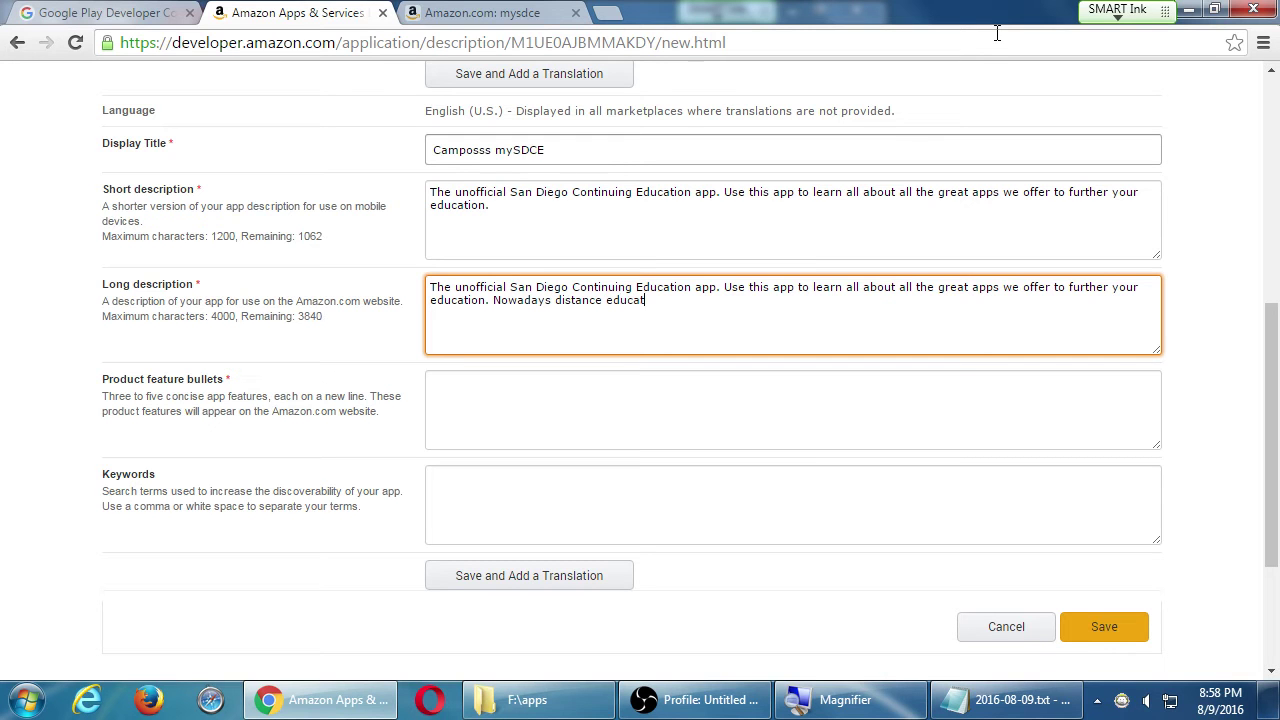
{"action": "type", "text": "y to "}
{"action": "type", "text": "ma"}
{"action": "key", "text": "BackSpace"}
{"action": "key", "text": "BackSpace"}
{"action": "type", "text": "get ahead."}
- Enter feature bullets 'Look up classes', 'Get directions to campus' and 'Save your class list' on separate lines
{"action": "left_click", "coordinate": [477, 375]}
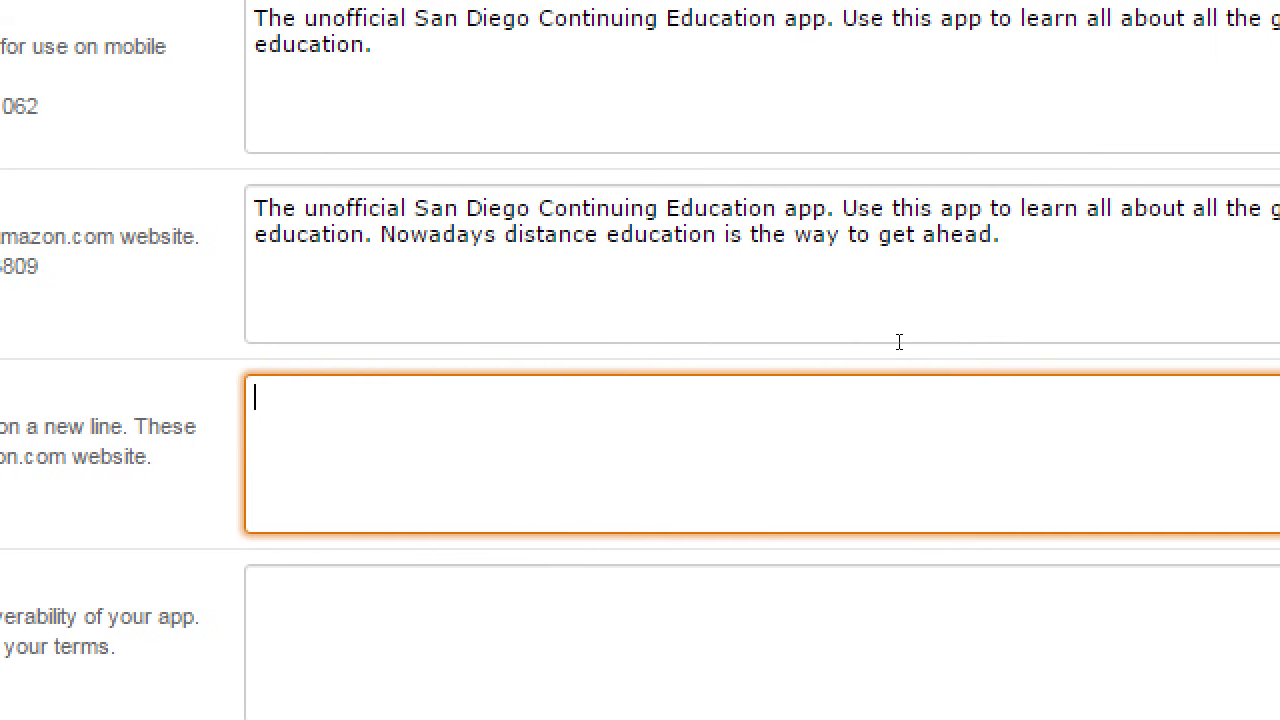
{"action": "type", "text": "Look up cla"}
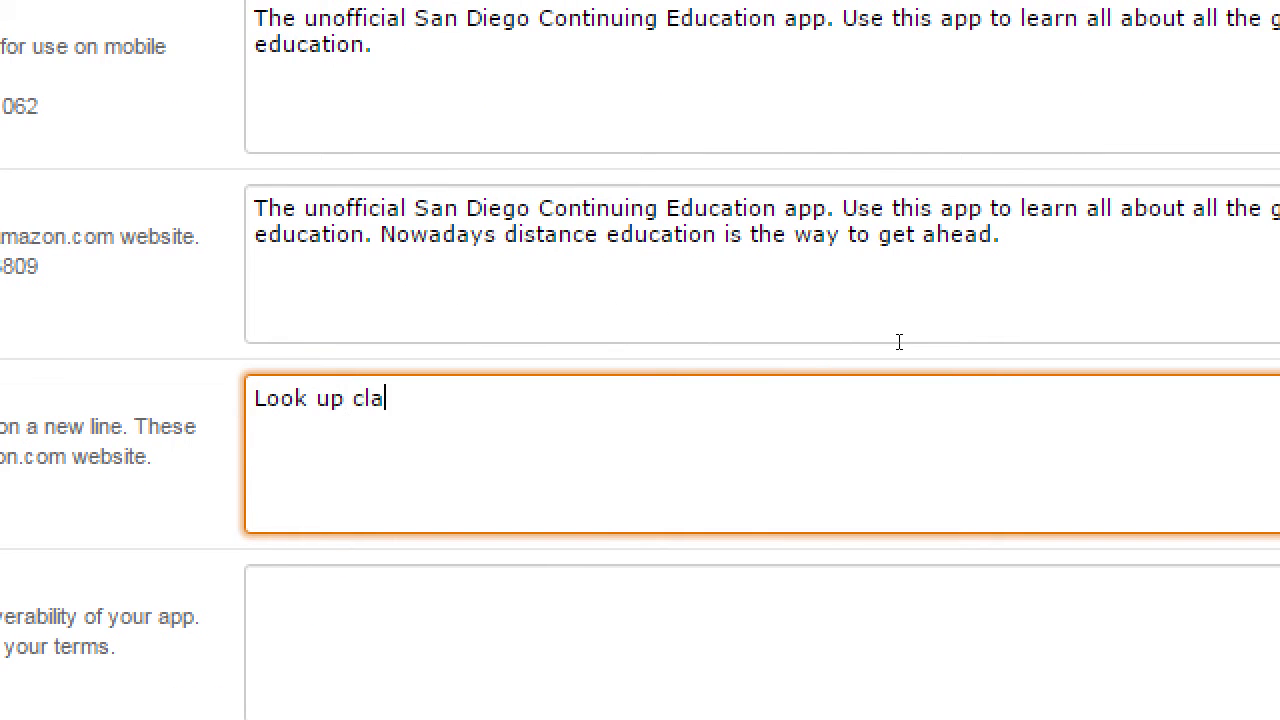
{"action": "type", "text": "sses"}
{"action": "key", "text": "Tab"}
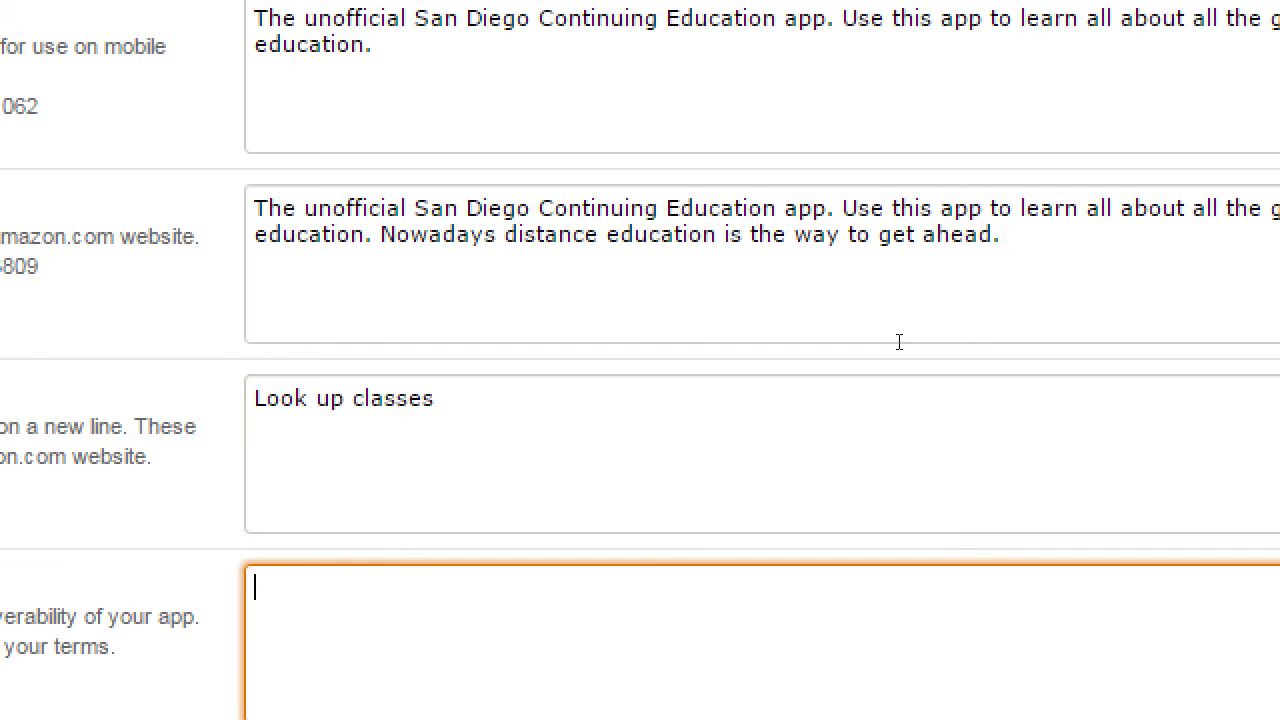
{"action": "key", "text": "shift+Tab"}
{"action": "key", "text": "Return"}
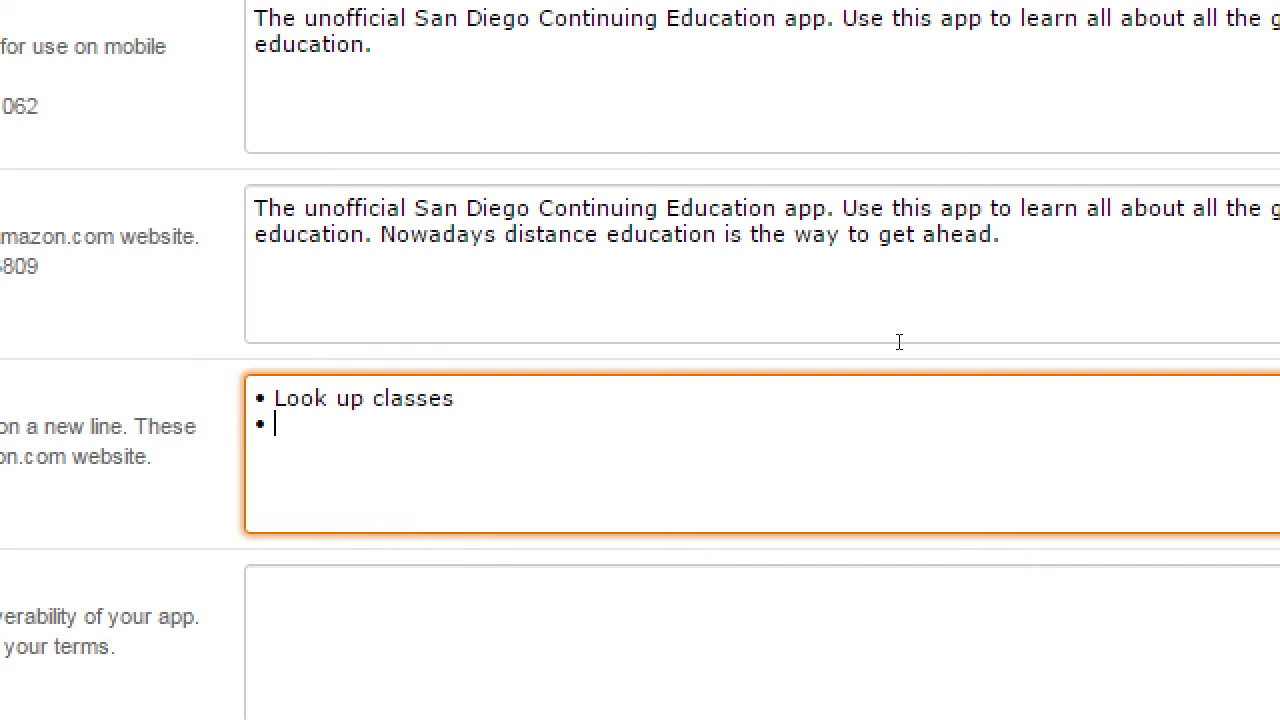
{"action": "type", "text": "Get directios"}
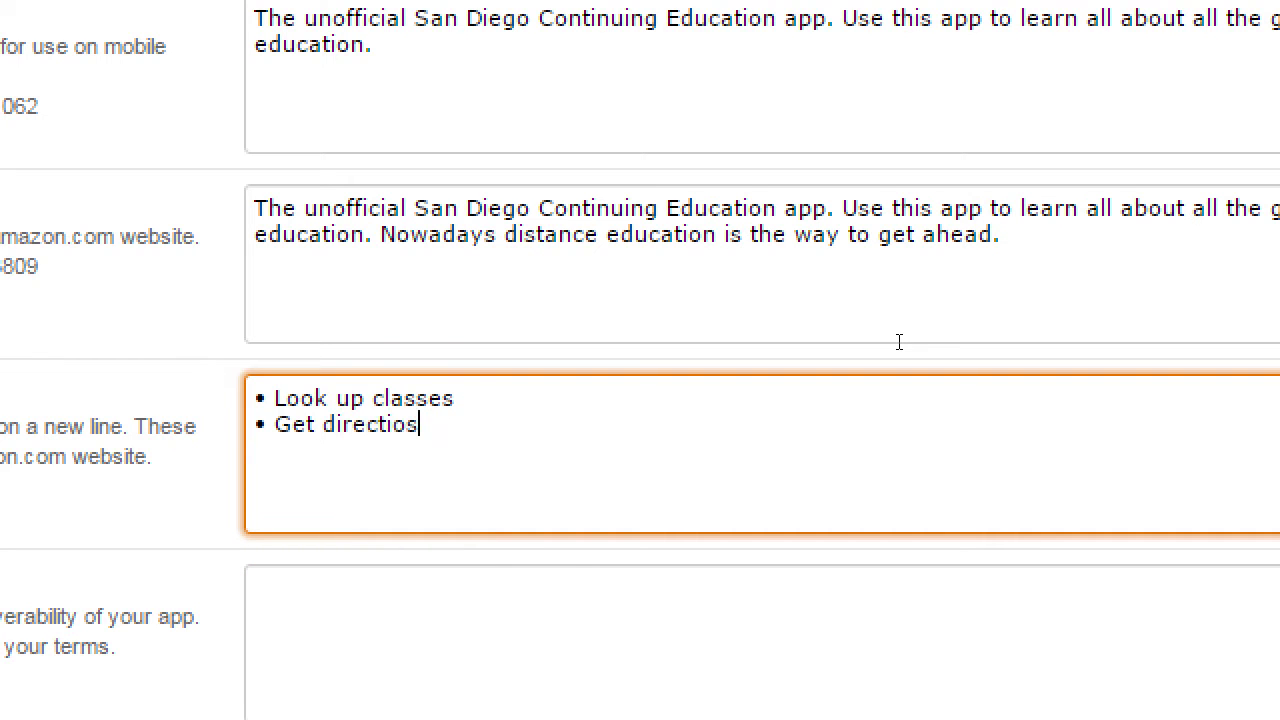
{"action": "key", "text": "BackSpace"}
{"action": "key", "text": "BackSpace"}
{"action": "type", "text": "ns to campu"}
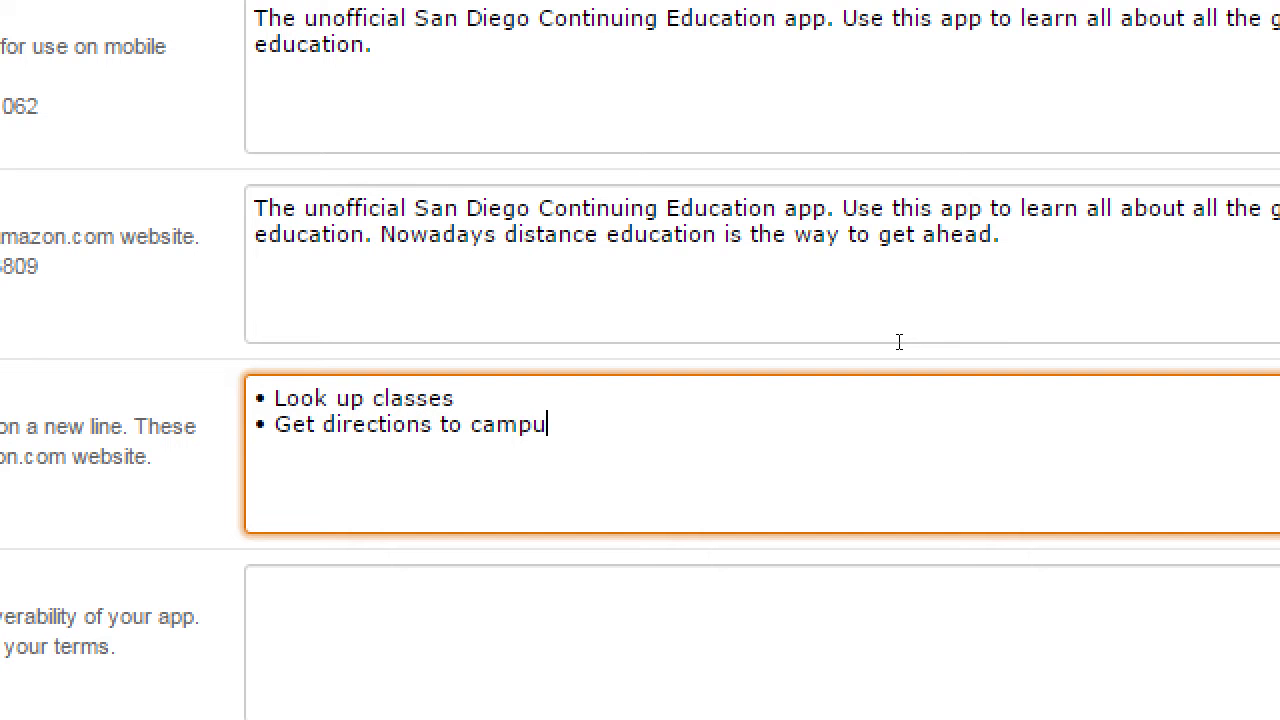
{"action": "type", "text": "s"}
{"action": "key", "text": "Return"}
{"action": "type", "text": "Save your class l"}
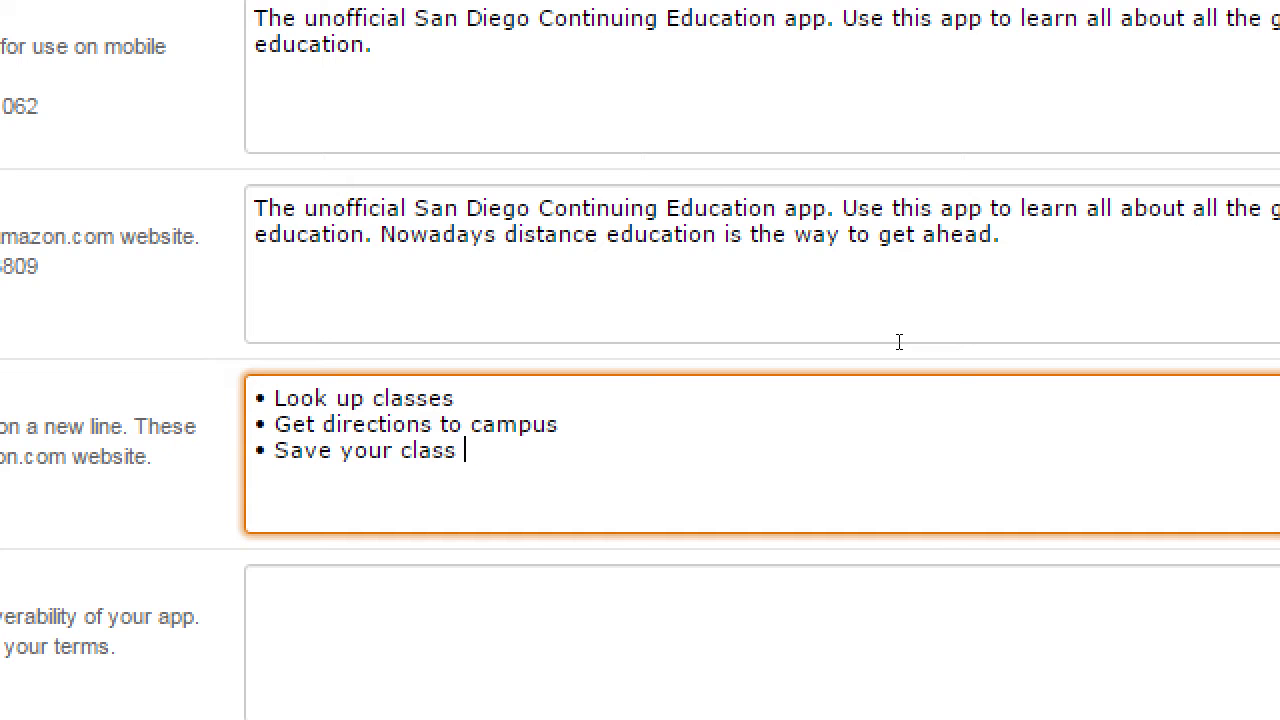
{"action": "type", "text": "ist"}
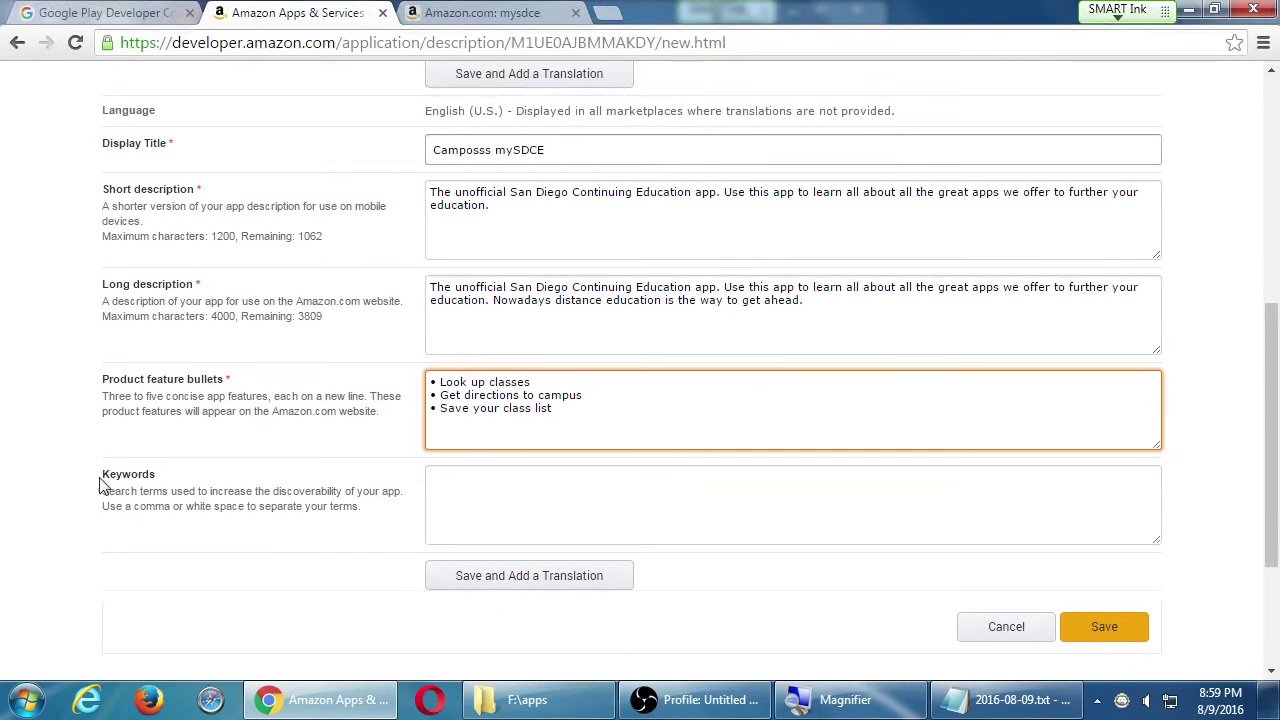
- Enter the search keywords 'education, college, classes, art, computers'
{"action": "left_click_drag", "start_coordinate": [116, 474], "coordinate": [158, 474]}
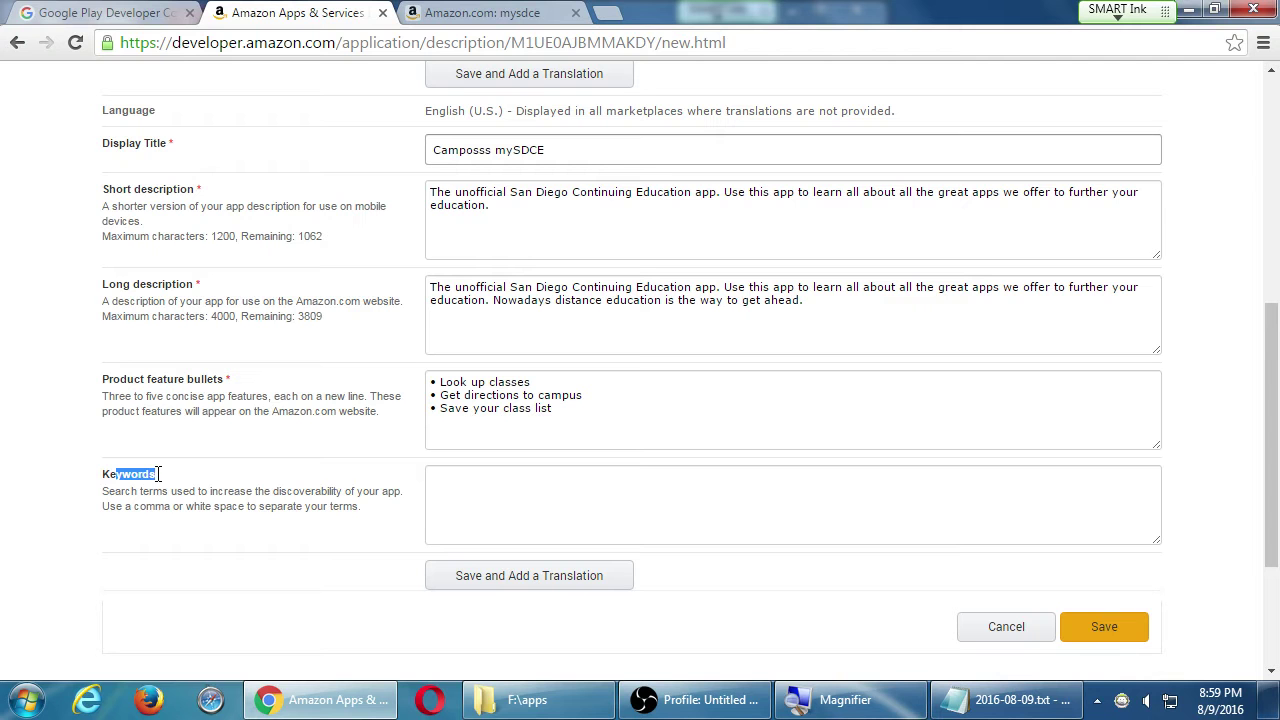
{"action": "left_click", "coordinate": [508, 505]}
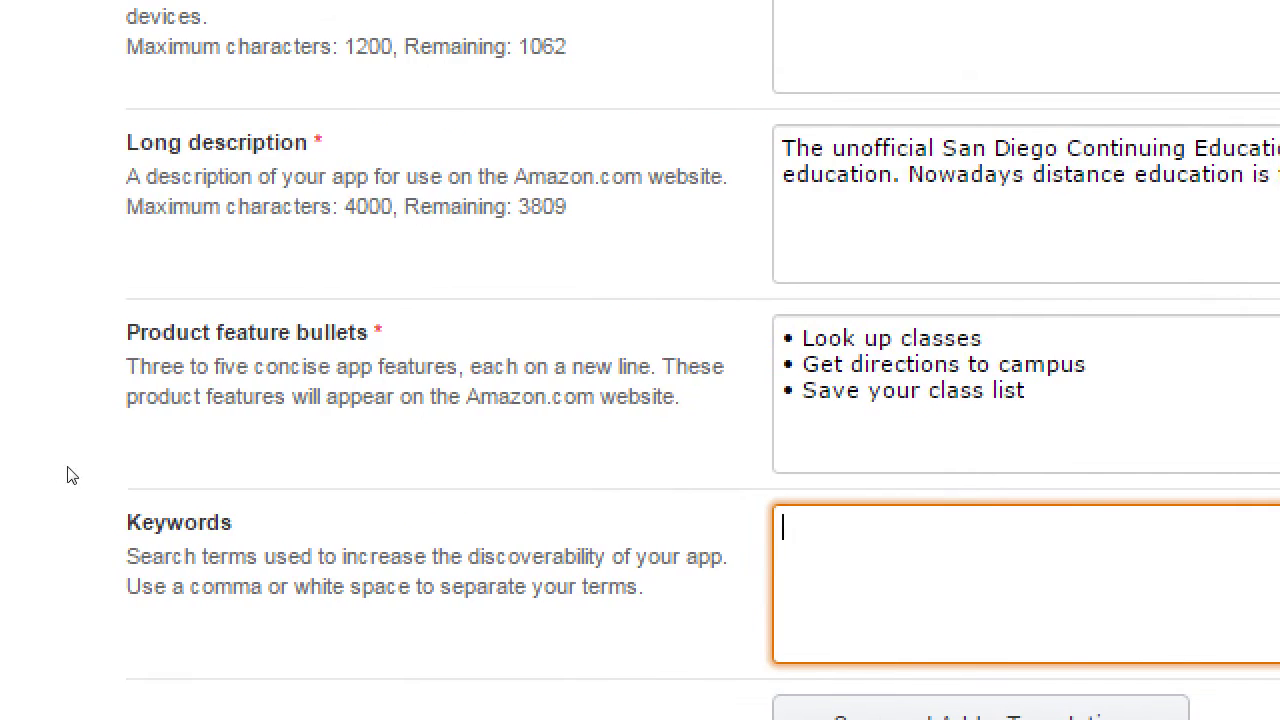
{"action": "left_click_drag", "start_coordinate": [103, 491], "coordinate": [291, 488]}
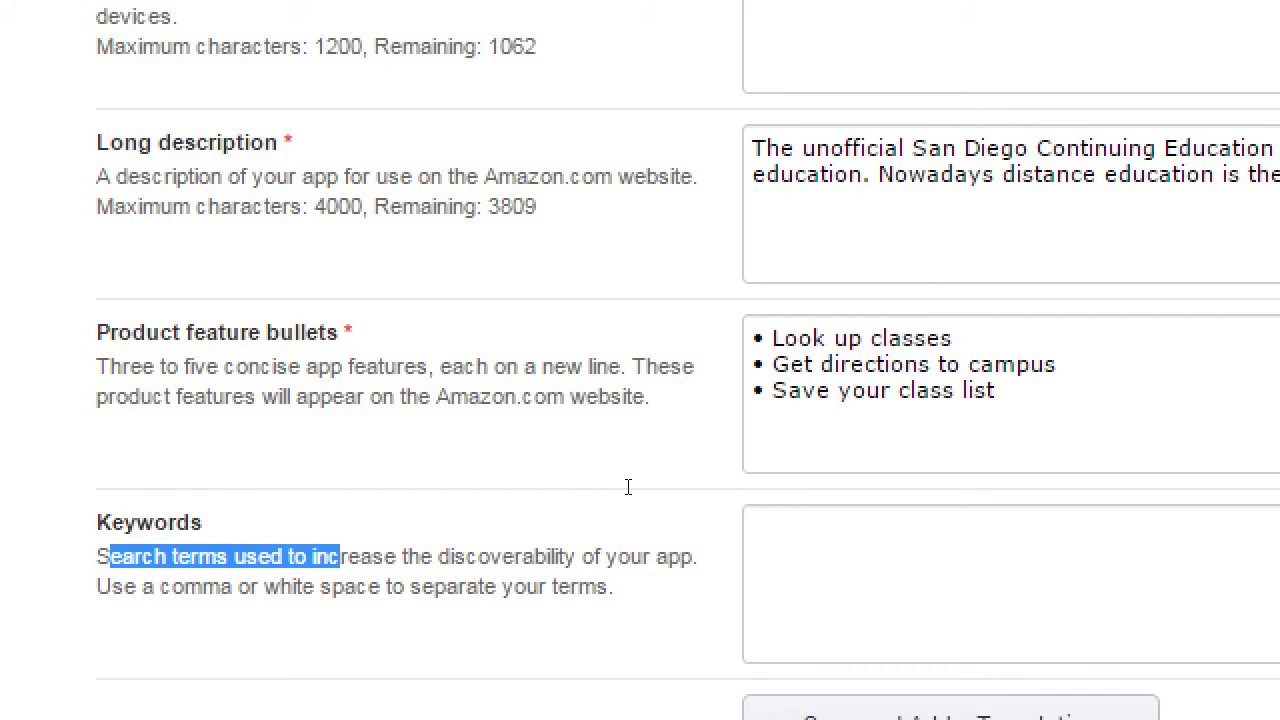
{"action": "left_click", "coordinate": [1230, 550]}
{"action": "type", "text": "euc"}
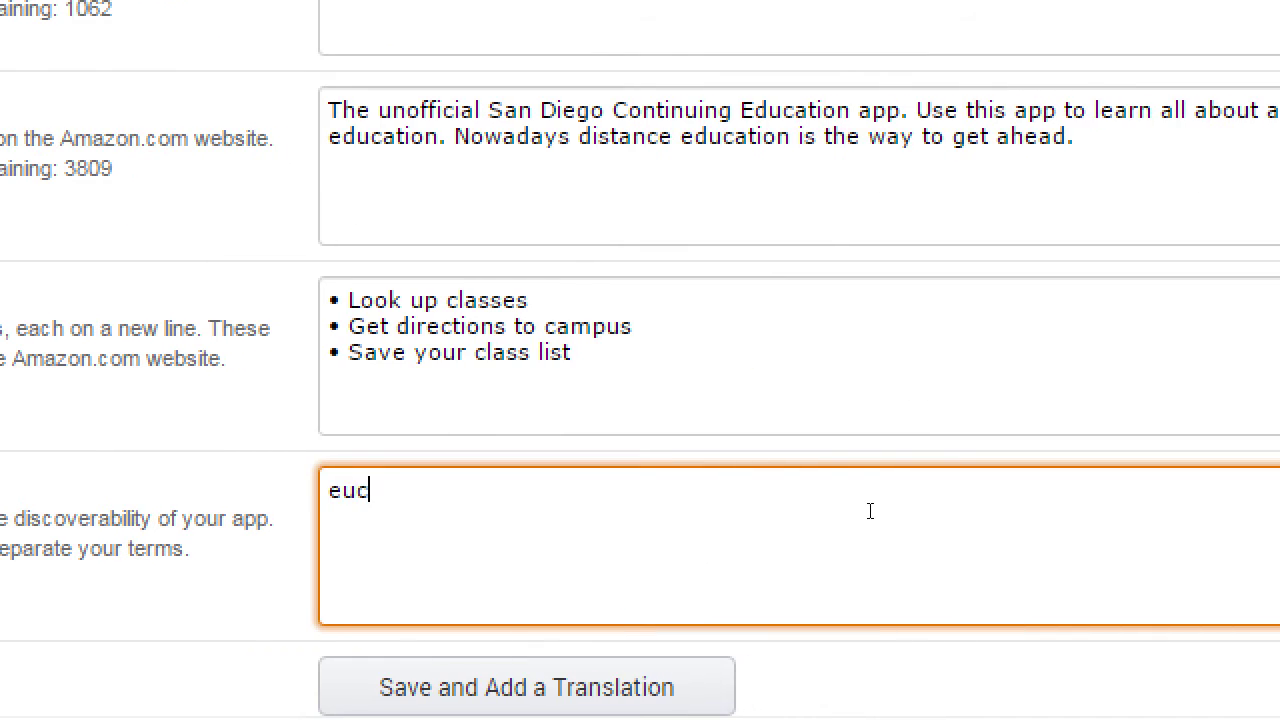
{"action": "key", "text": "BackSpace"}
{"action": "key", "text": "BackSpace"}
{"action": "type", "text": "ducation, "}
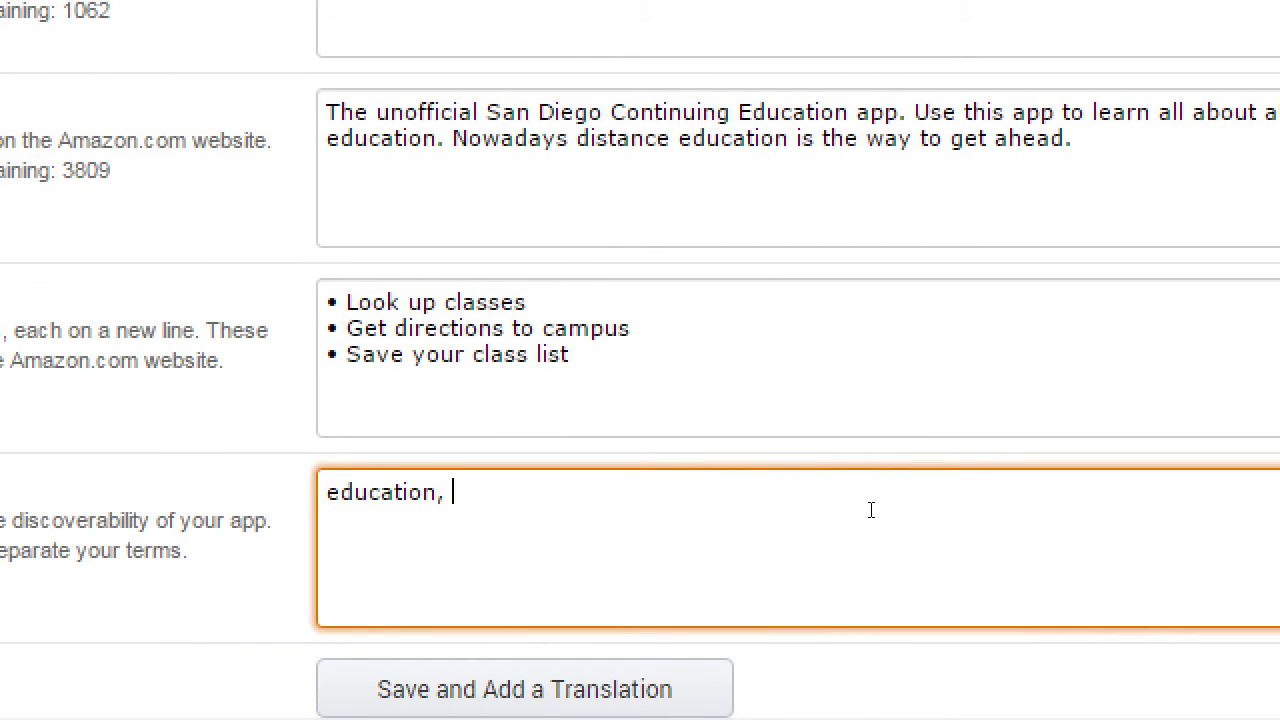
{"action": "type", "text": "college, clas"}
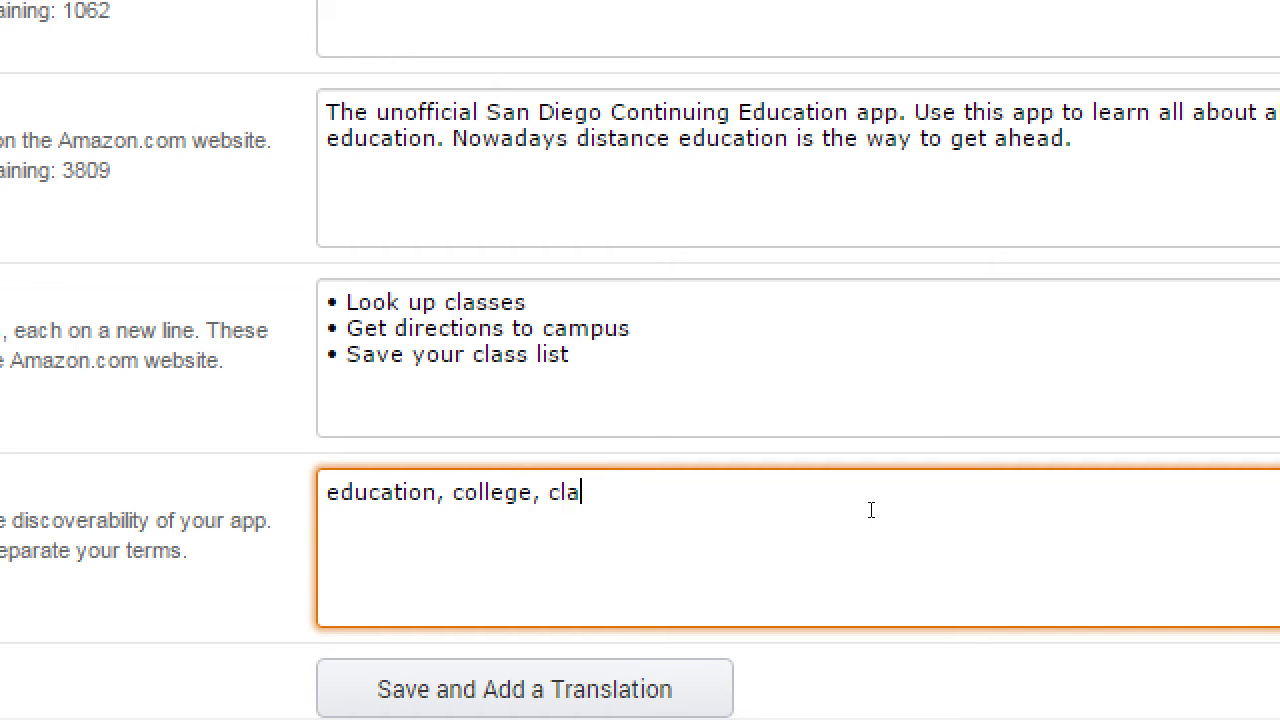
{"action": "type", "text": "ses, art"}
{"action": "key", "text": "BackSpace"}
{"action": "key", "text": "BackSpace"}
{"action": "key", "text": "BackSpace"}
{"action": "key", "text": "BackSpace"}
{"action": "type", "text": ", art, computers"}
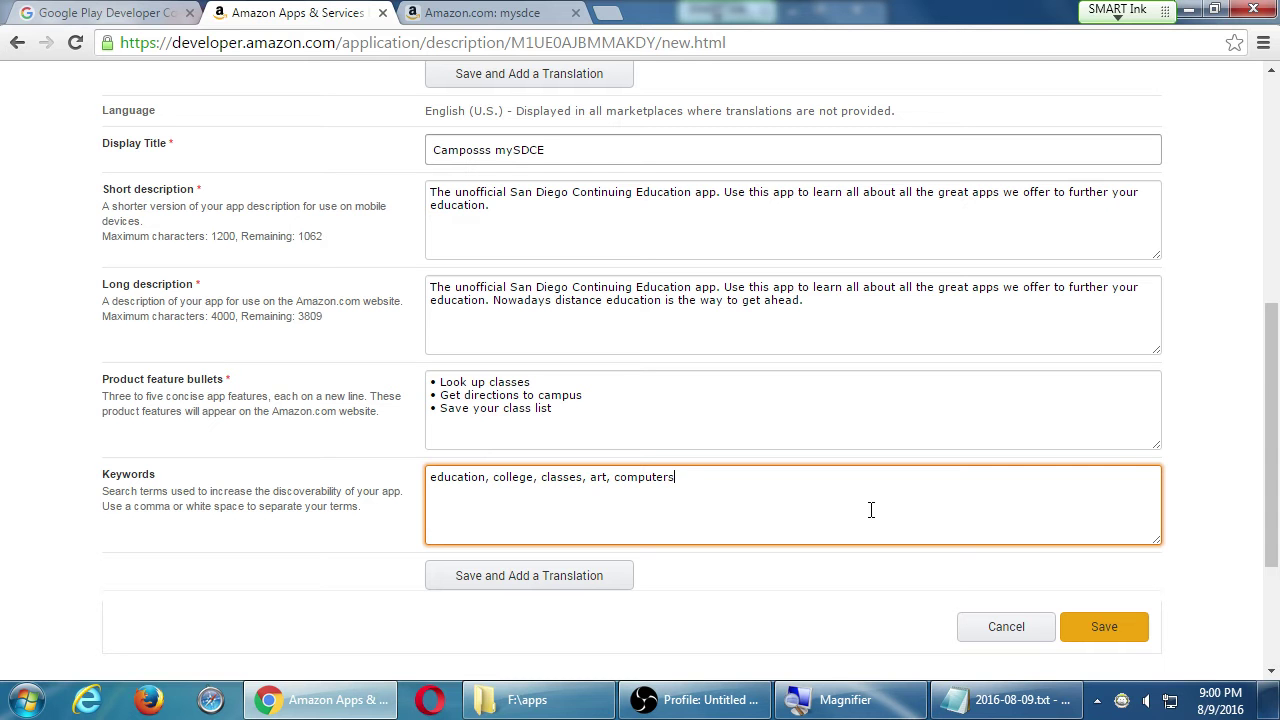
- Save the description, then browse the empty icon, screenshot and video slots in Images & Multimedia
{"action": "left_click", "coordinate": [1103, 625]}
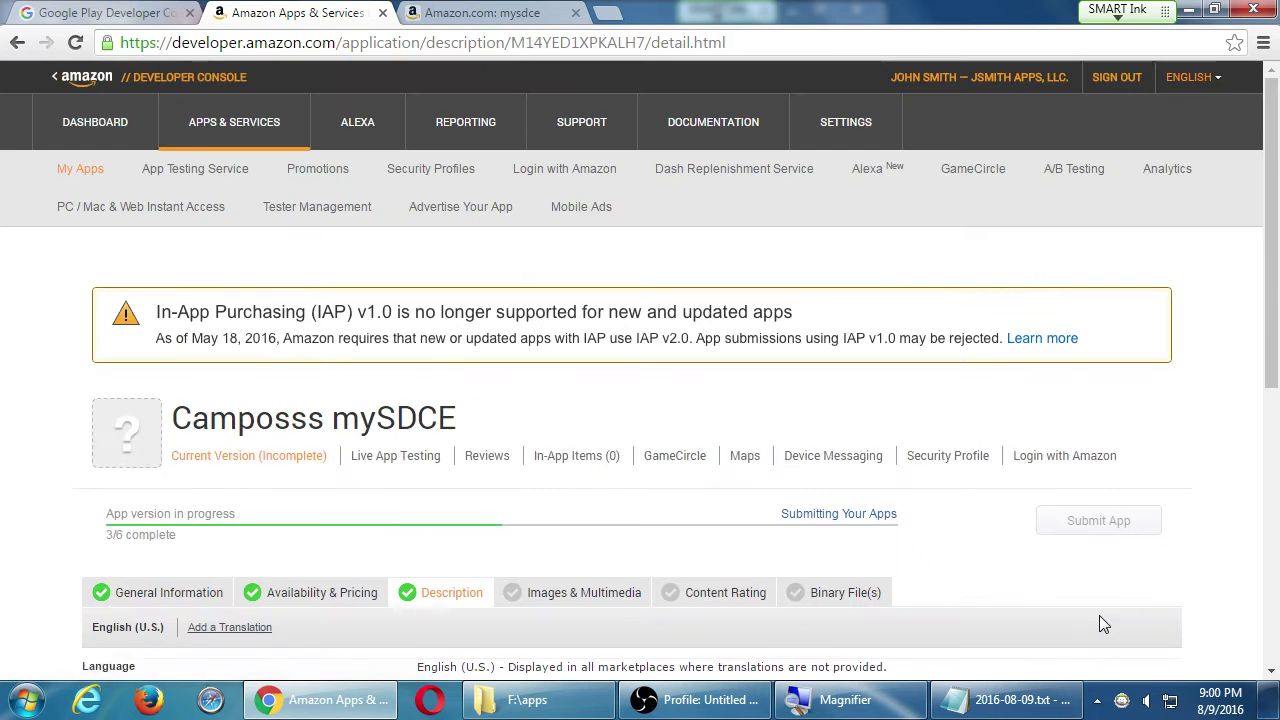
{"action": "scroll", "coordinate": [891, 351], "scroll_direction": "down", "scroll_amount": 2}
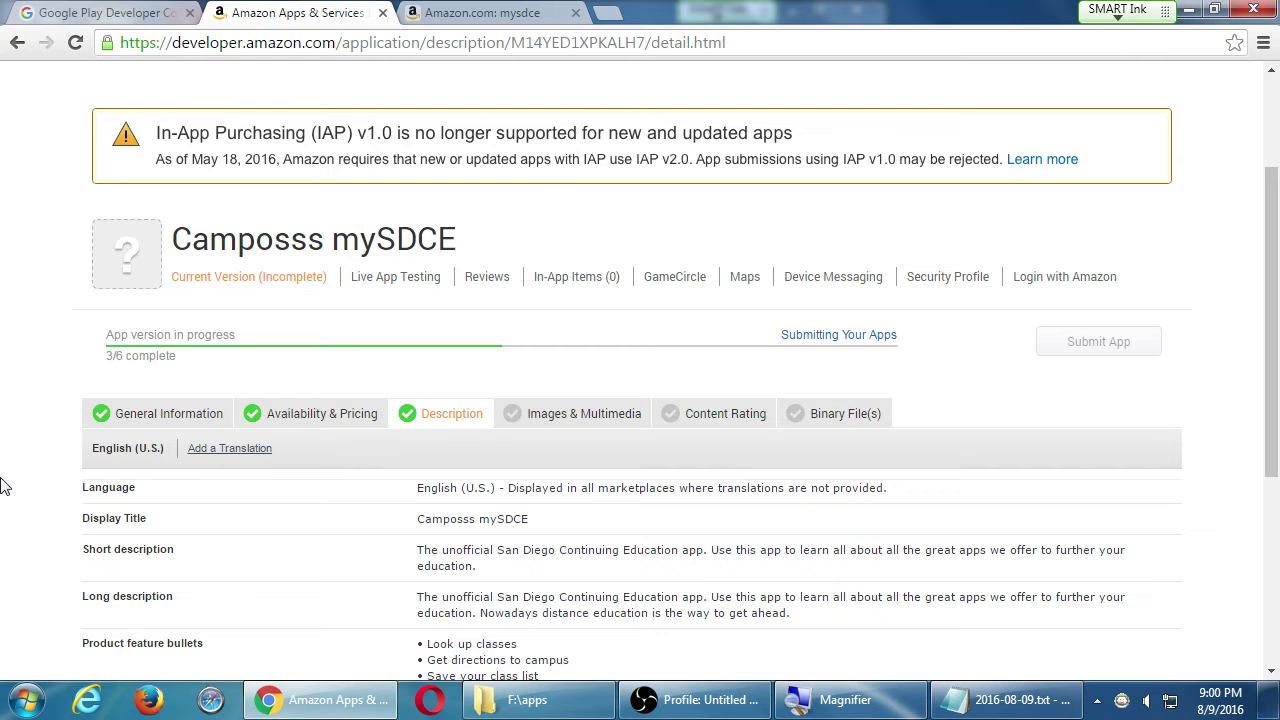
{"action": "left_click", "coordinate": [567, 425]}
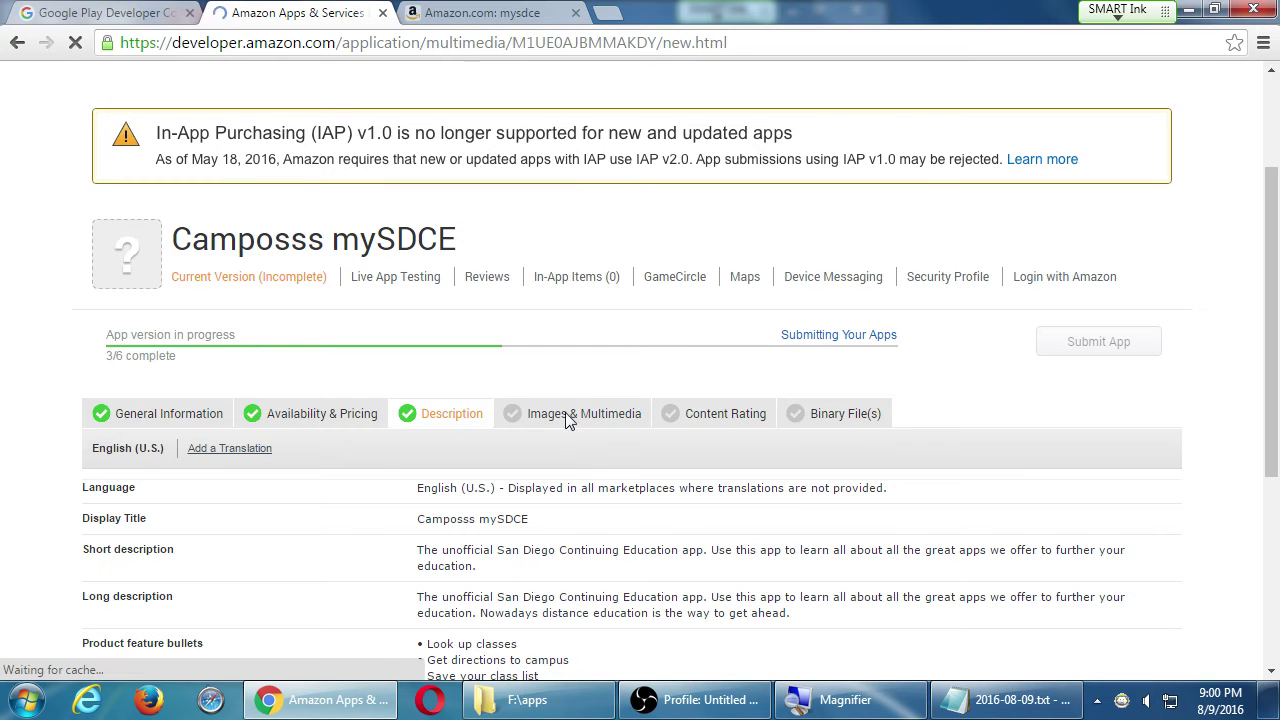
{"action": "scroll", "coordinate": [5, 495], "scroll_direction": "down", "scroll_amount": 2}
{"action": "scroll", "coordinate": [5, 495], "scroll_direction": "down", "scroll_amount": 4}
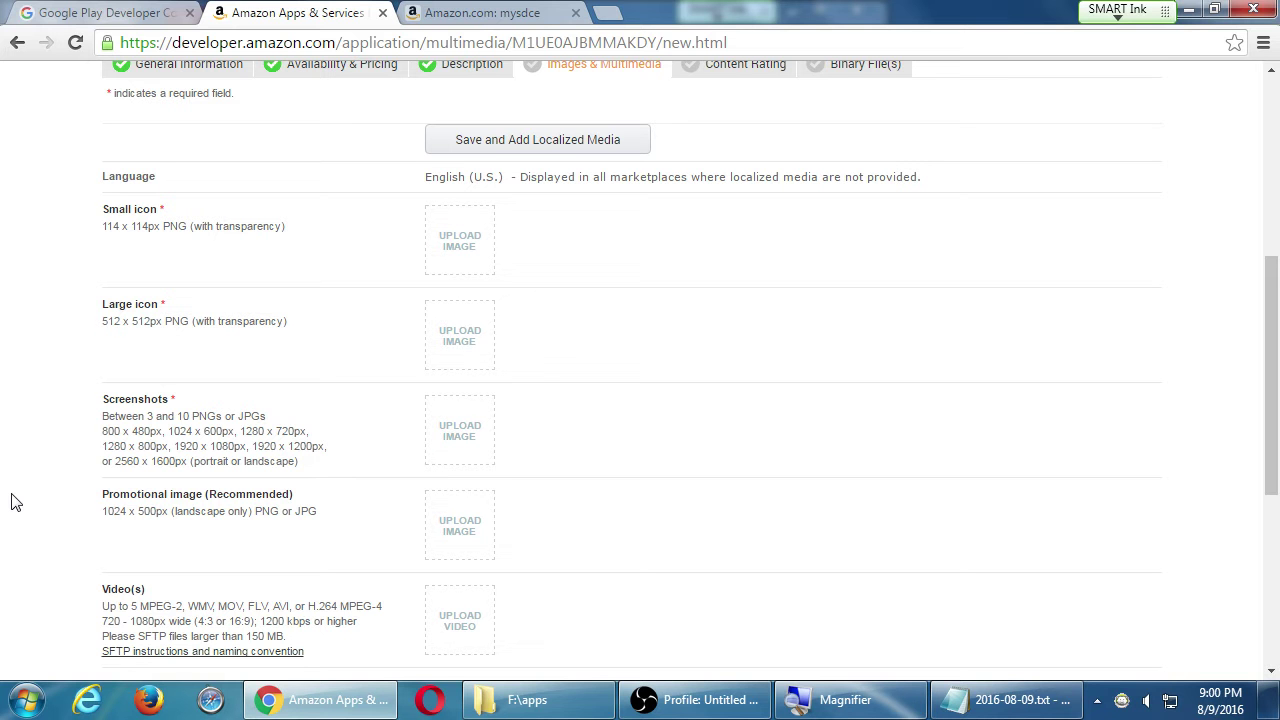
{"action": "scroll", "coordinate": [15, 502], "scroll_direction": "down", "scroll_amount": 1}
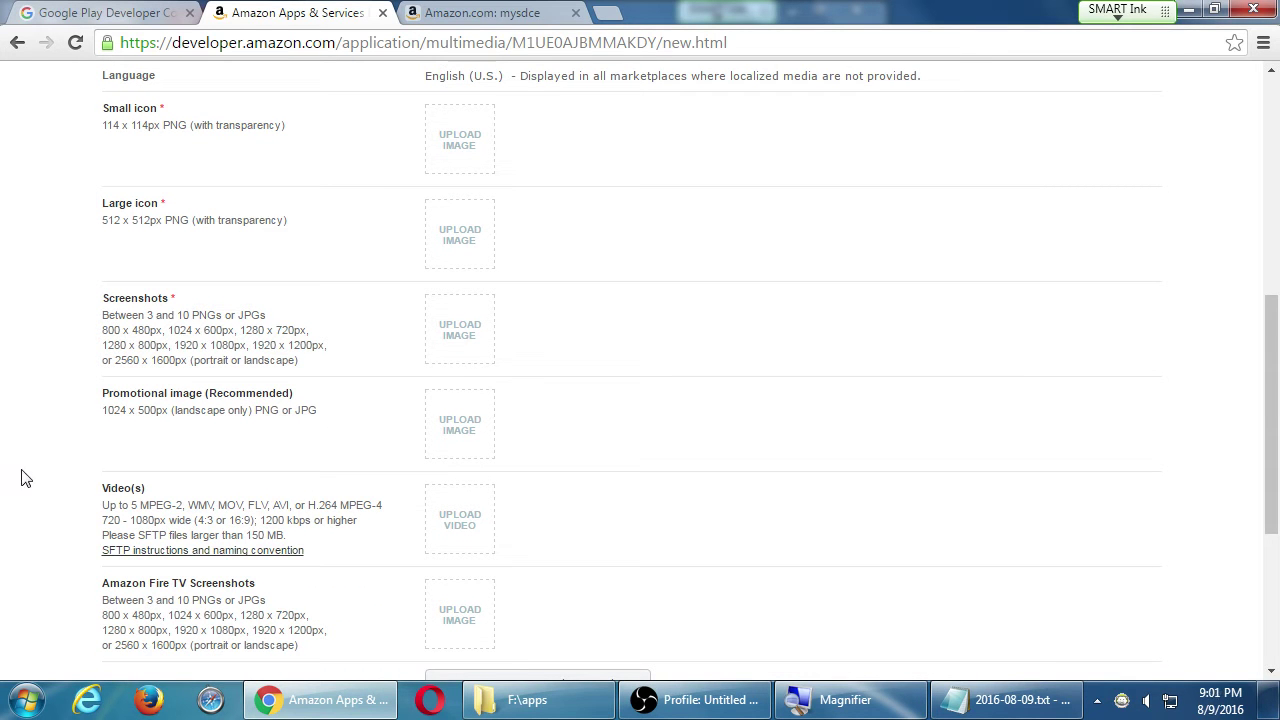
{"action": "scroll", "coordinate": [60, 485], "scroll_direction": "down", "scroll_amount": 2}
{"action": "scroll", "coordinate": [100, 488], "scroll_direction": "down", "scroll_amount": 1}
{"action": "scroll", "coordinate": [100, 488], "scroll_direction": "up", "scroll_amount": 6}
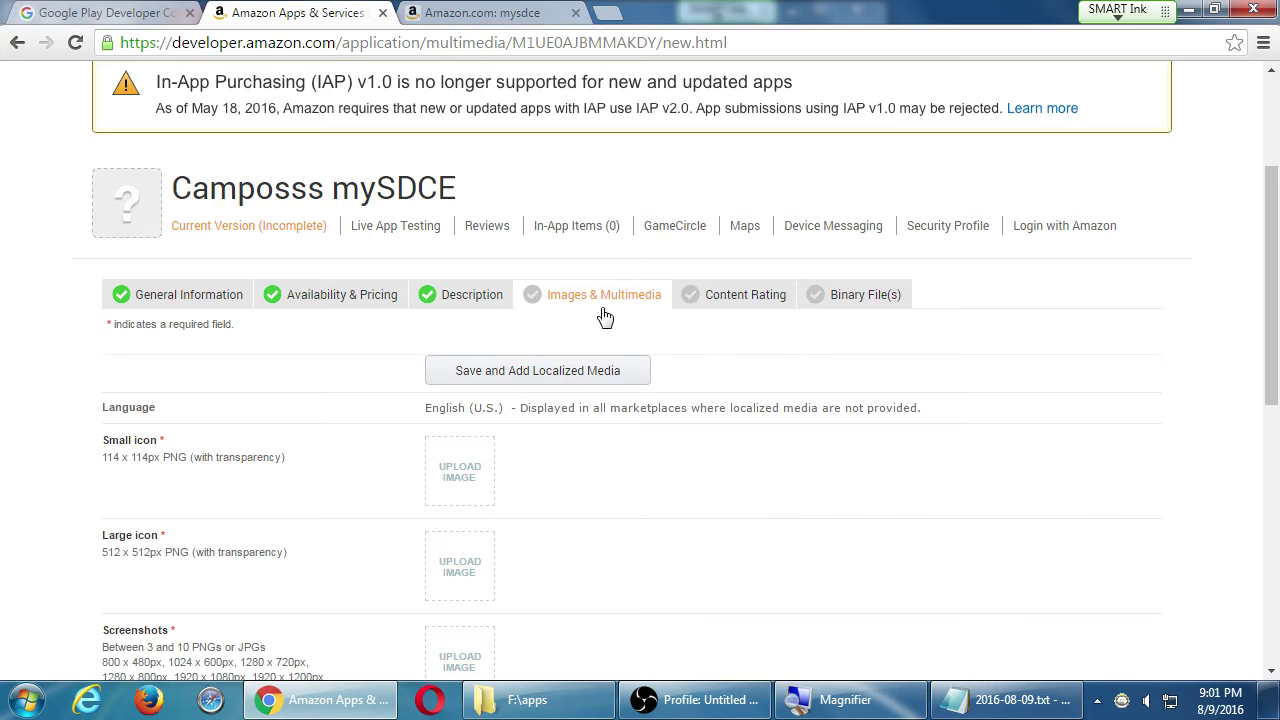
- Rate Violence, Cartoon Violence, Drugs, Nudity, Sex, Intolerance and Profanity as None in Content Rating
{"action": "left_click", "coordinate": [743, 307]}
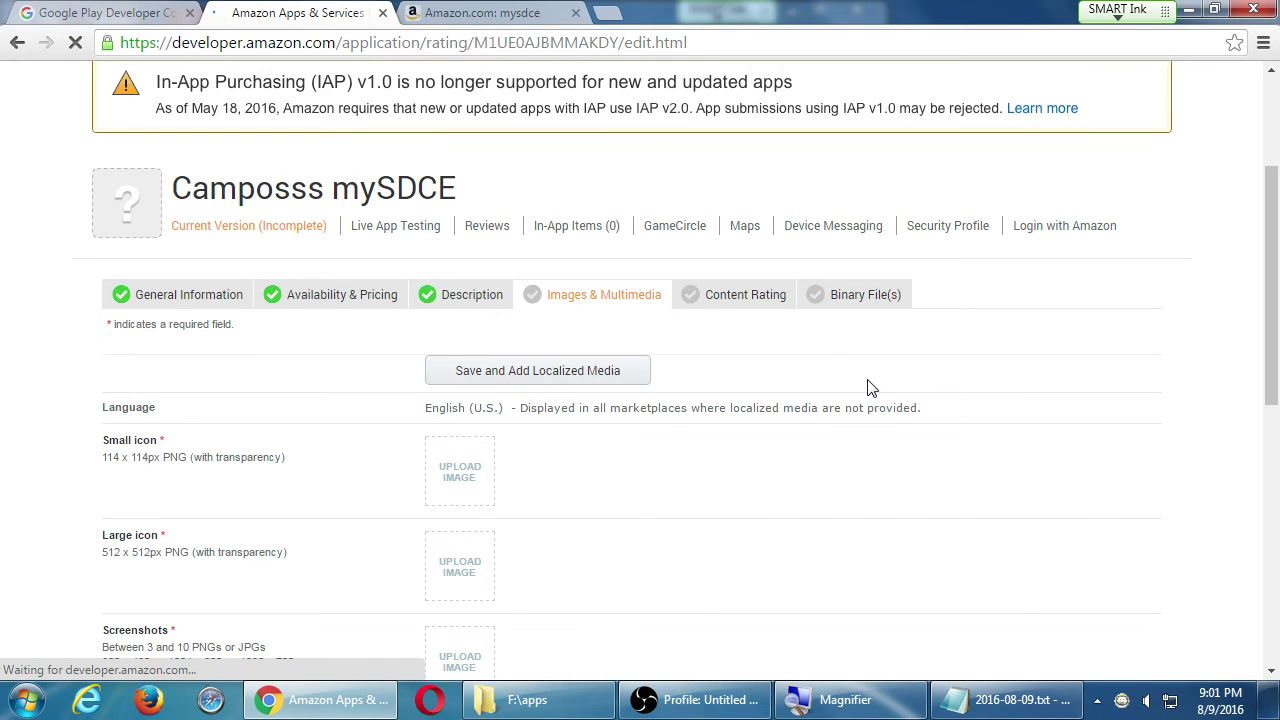
{"action": "scroll", "coordinate": [786, 391], "scroll_direction": "down", "scroll_amount": 4}
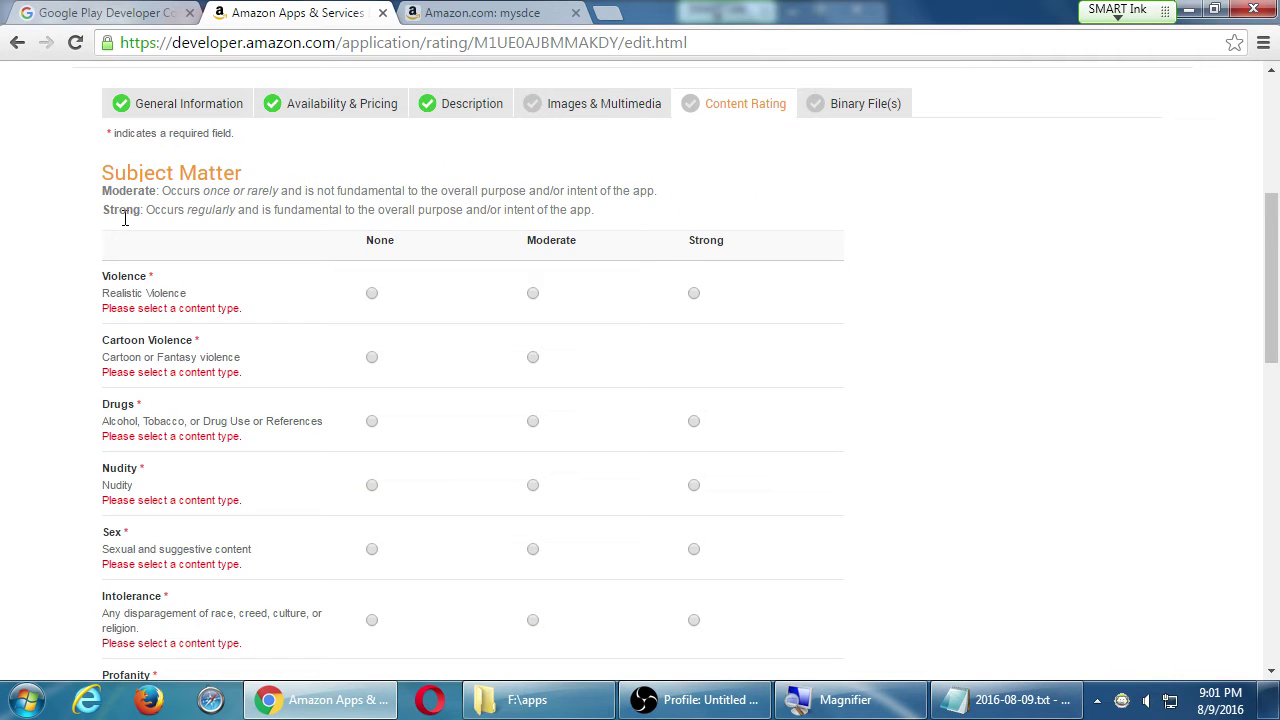
{"action": "scroll", "coordinate": [64, 227], "scroll_direction": "down", "scroll_amount": 3}
{"action": "scroll", "coordinate": [70, 225], "scroll_direction": "up", "scroll_amount": 2}
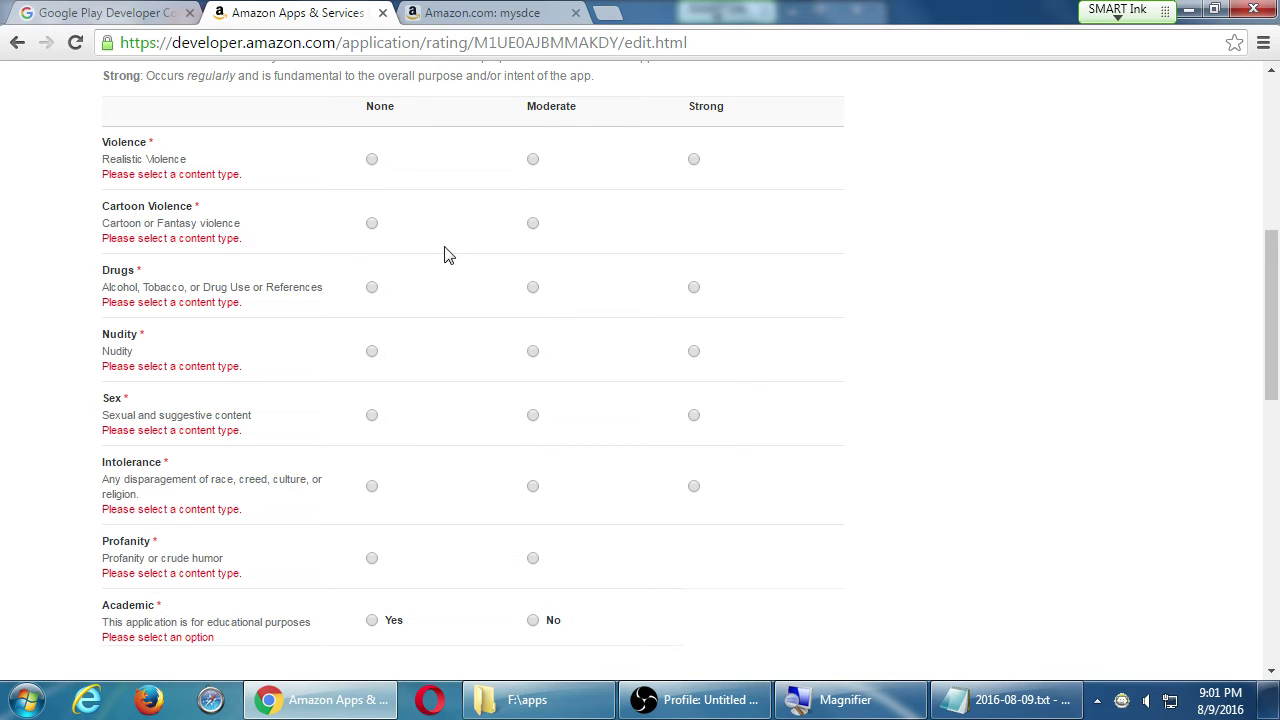
{"action": "left_click", "coordinate": [372, 160]}
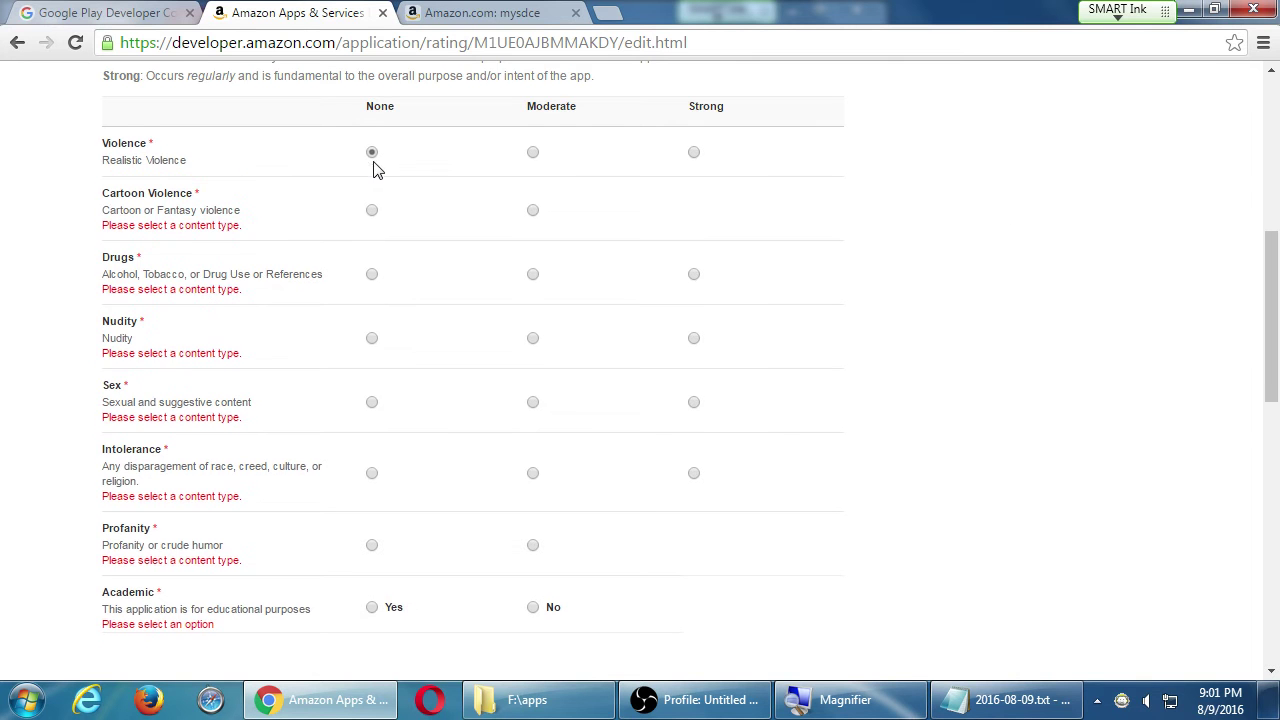
{"action": "left_click", "coordinate": [372, 212]}
{"action": "left_click", "coordinate": [372, 262]}
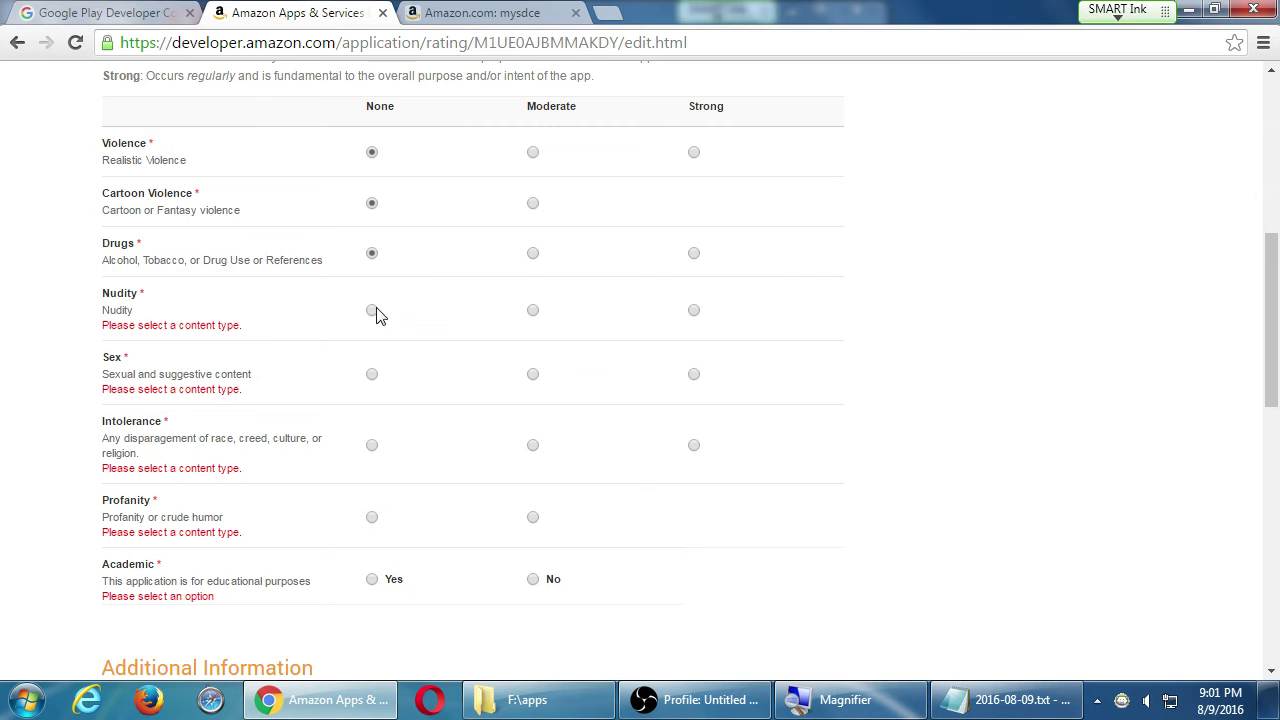
{"action": "left_click", "coordinate": [372, 312]}
{"action": "left_click", "coordinate": [372, 363]}
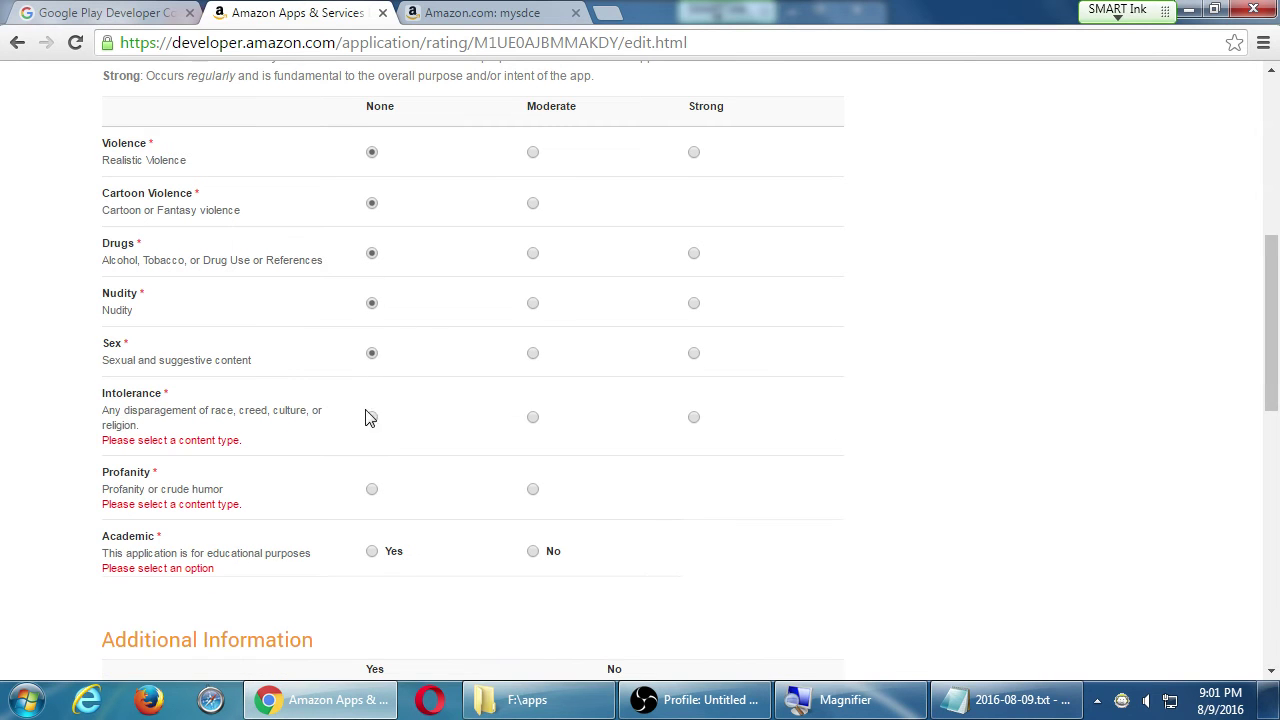
{"action": "left_click", "coordinate": [371, 418]}
{"action": "left_click", "coordinate": [371, 476]}
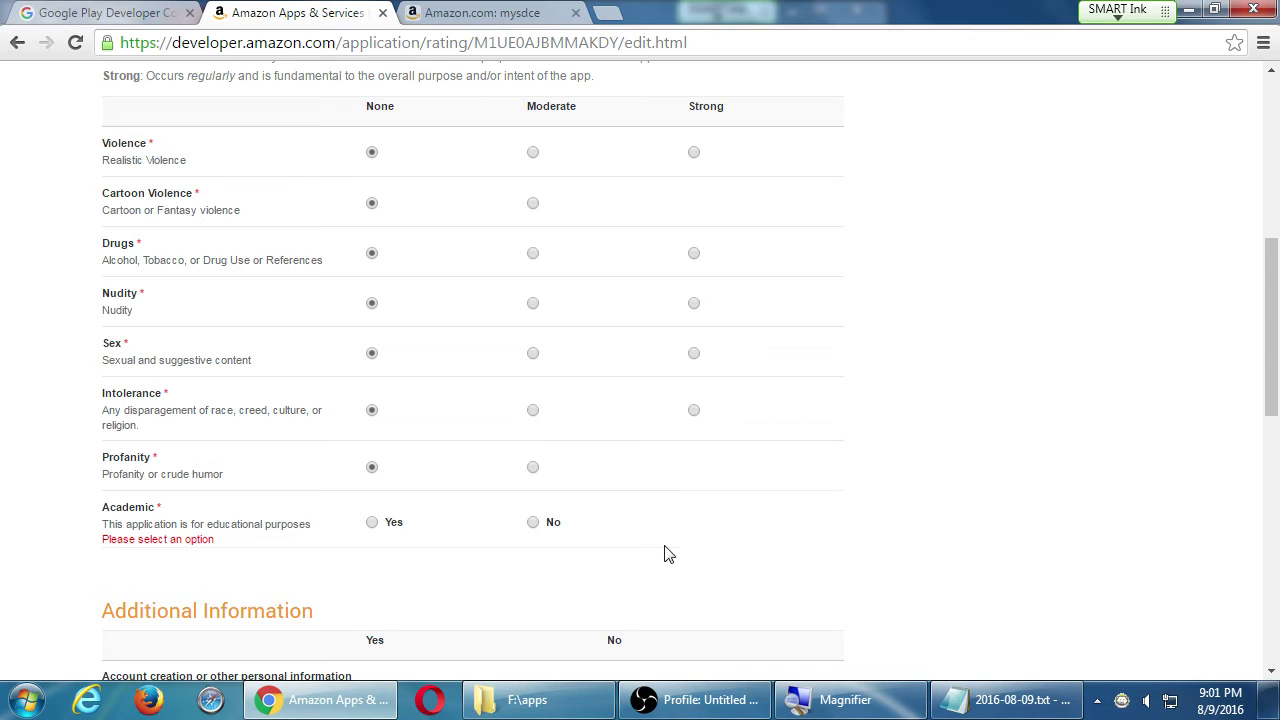
- Set Academic to Yes, marking the app as educational
{"action": "left_click", "coordinate": [371, 522]}
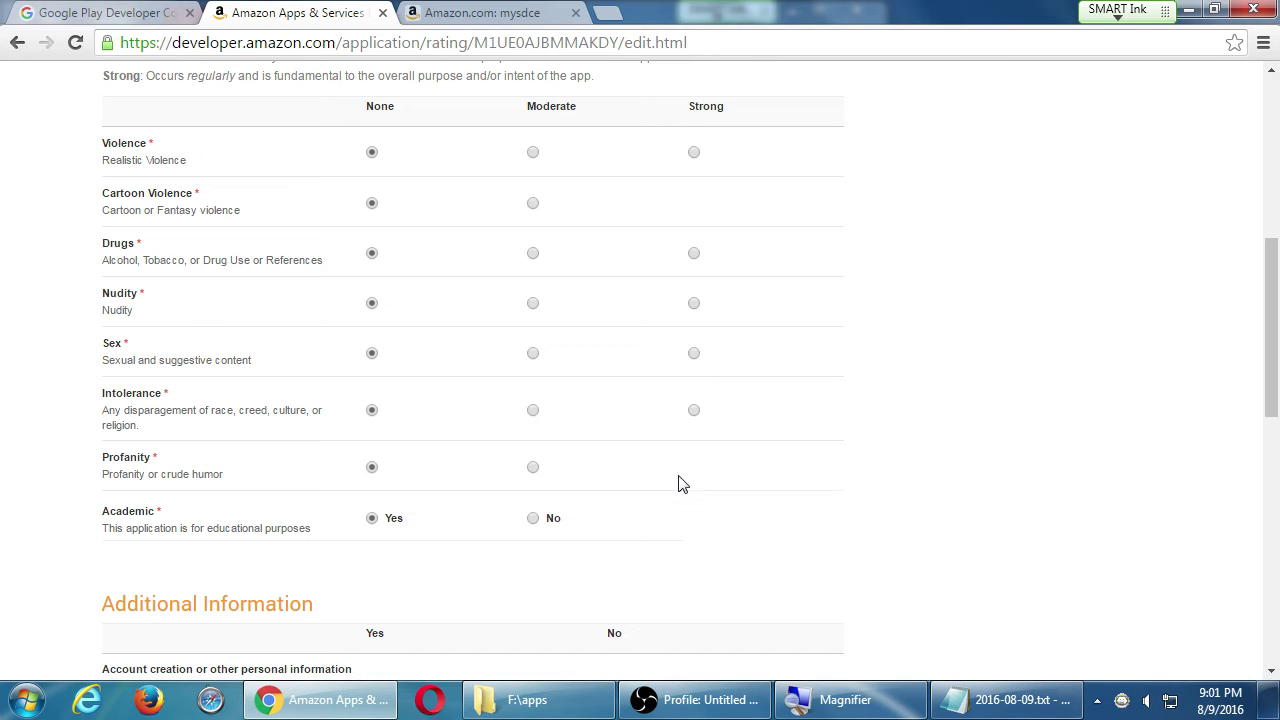
{"action": "scroll", "coordinate": [900, 430], "scroll_direction": "down", "scroll_amount": 1}
{"action": "scroll", "coordinate": [910, 425], "scroll_direction": "down", "scroll_amount": 3}
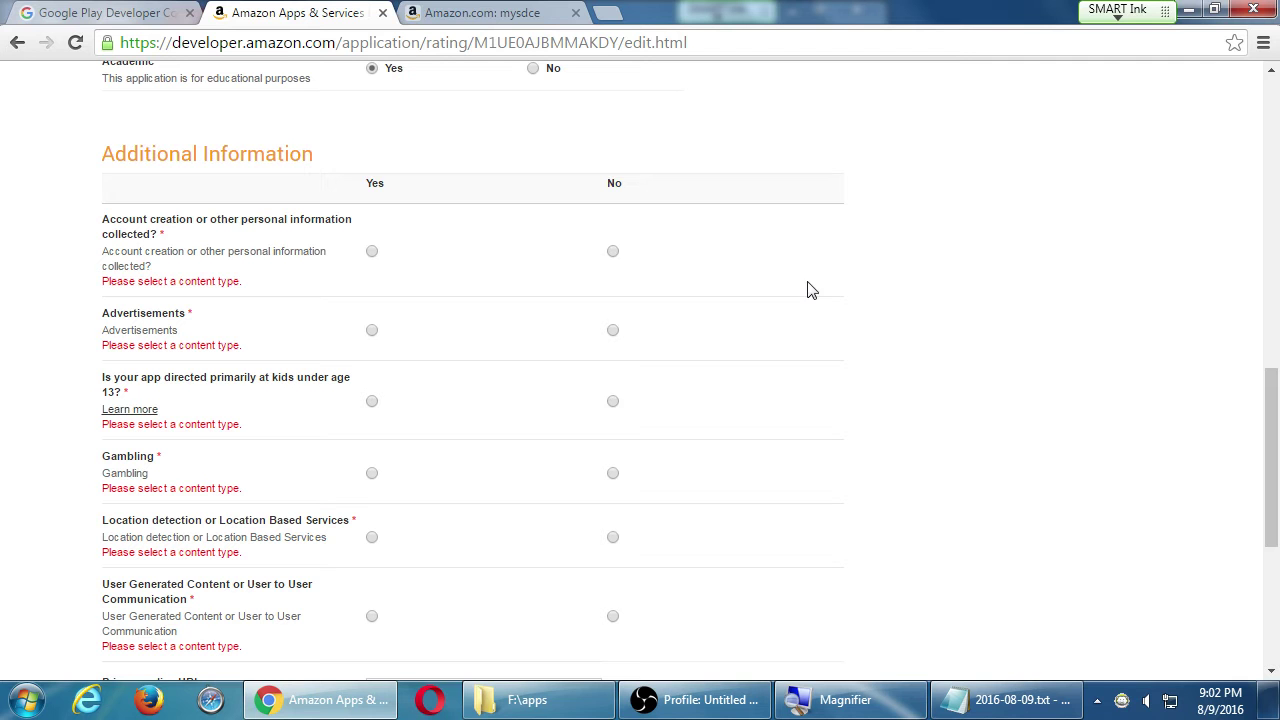
- Answer Yes to collecting personal information and No to advertisements, kids under 13 and gambling
{"action": "left_click", "coordinate": [372, 254]}
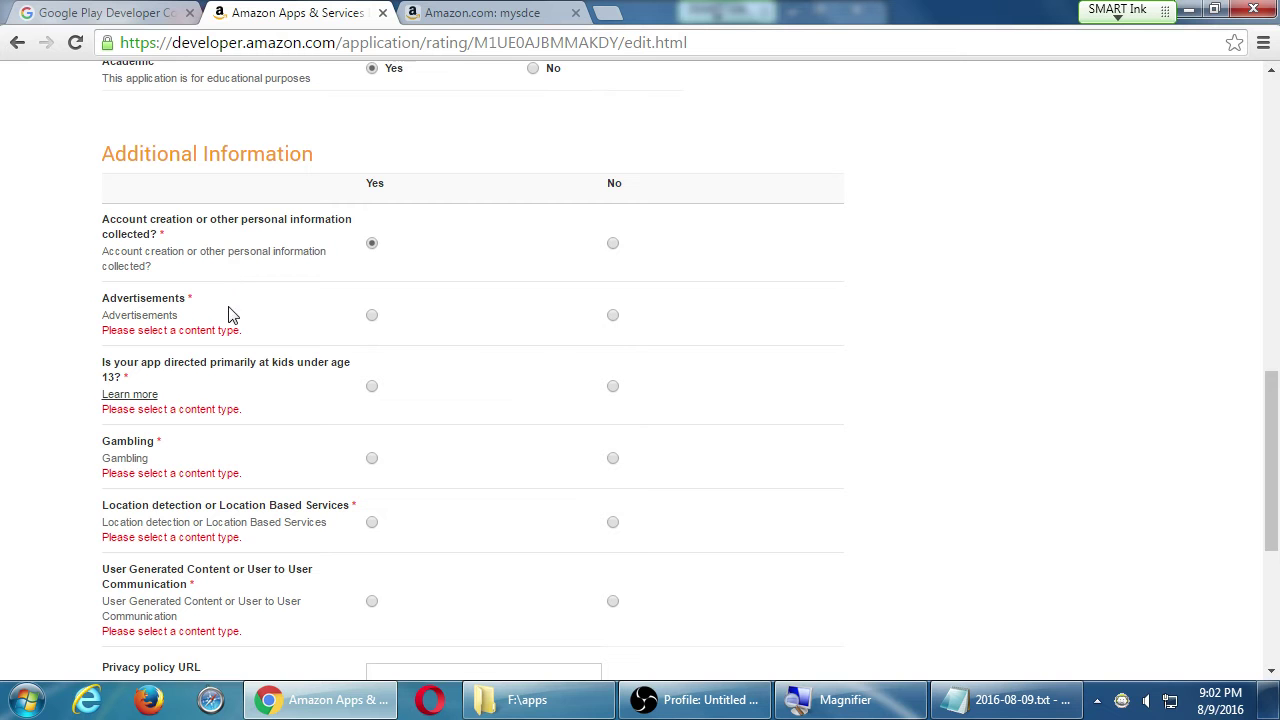
{"action": "left_click", "coordinate": [614, 317]}
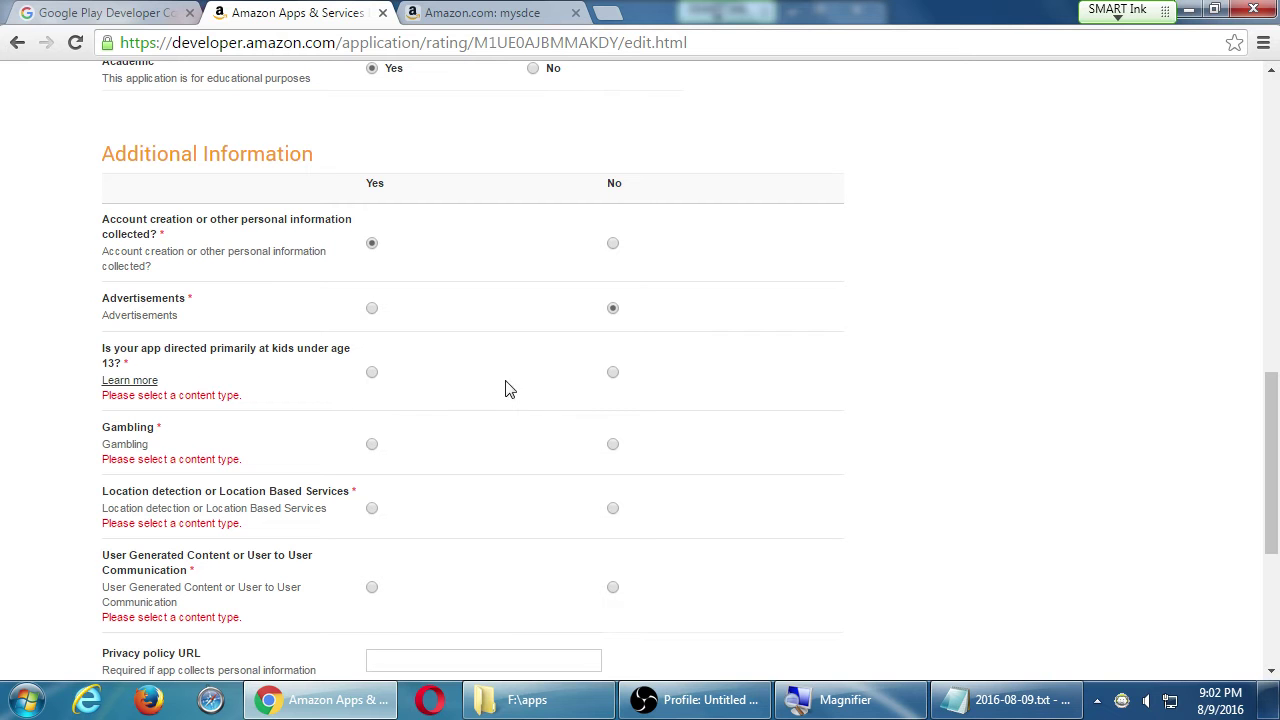
{"action": "left_click", "coordinate": [613, 373]}
{"action": "scroll", "coordinate": [270, 438], "scroll_direction": "down", "scroll_amount": 1}
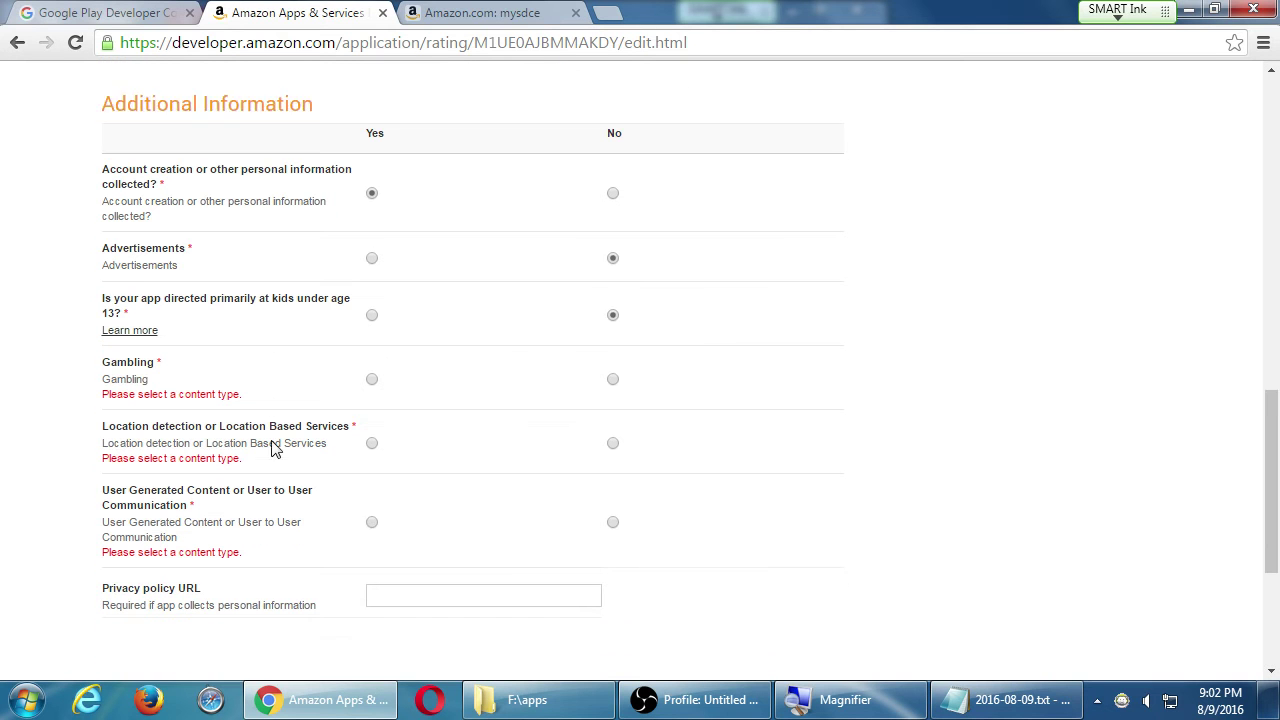
{"action": "left_click", "coordinate": [612, 357]}
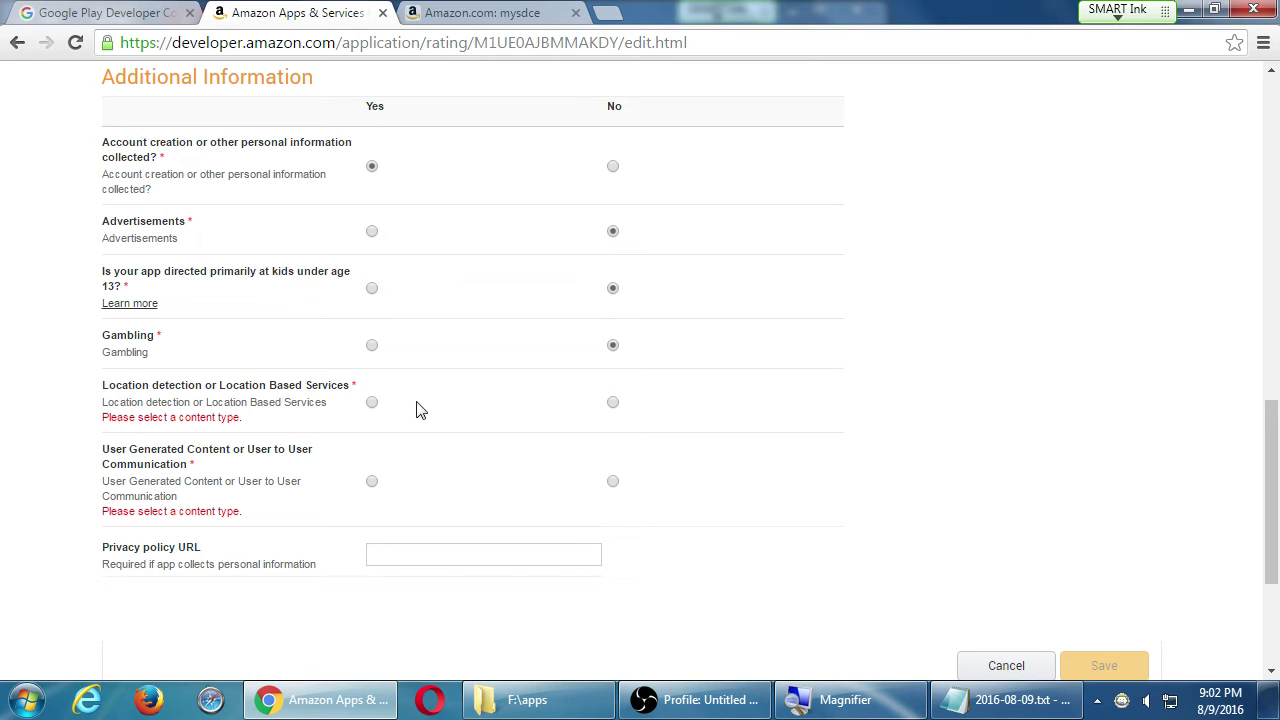
- Answer Yes to location detection and user-generated content, keeping personal information collection at Yes
{"action": "left_click", "coordinate": [372, 402]}
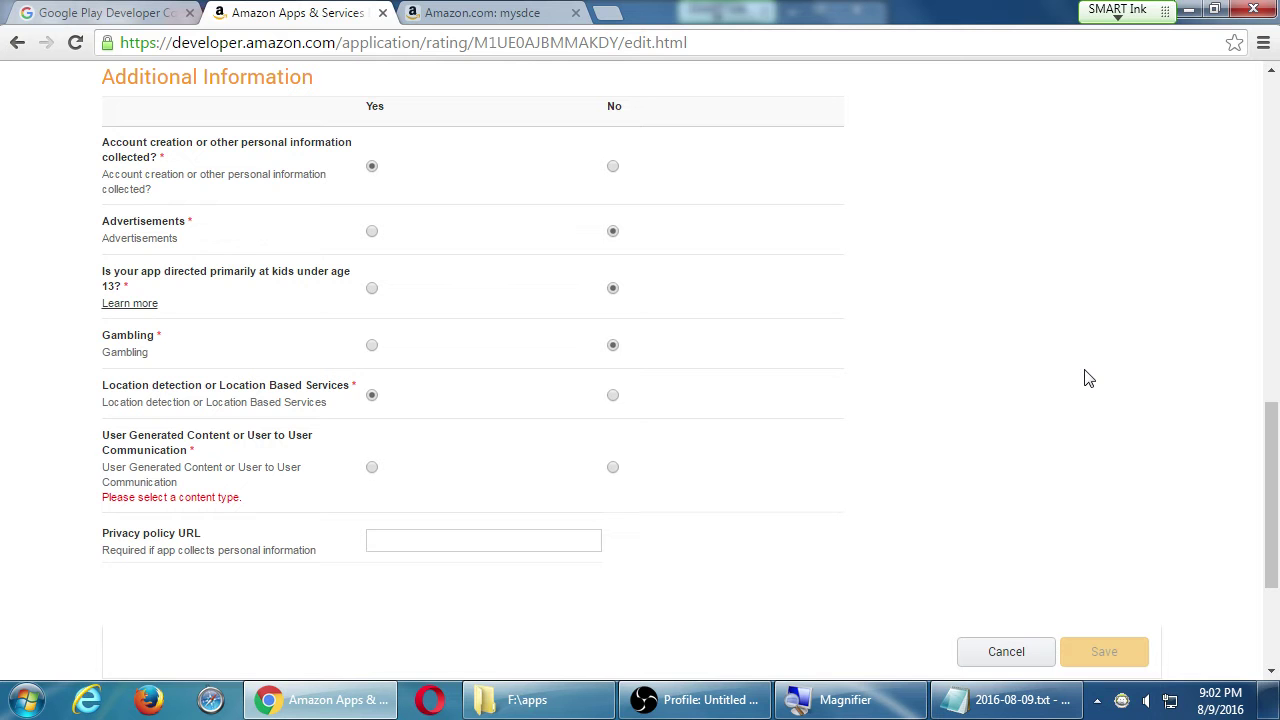
{"action": "scroll", "coordinate": [1030, 365], "scroll_direction": "down", "scroll_amount": 1}
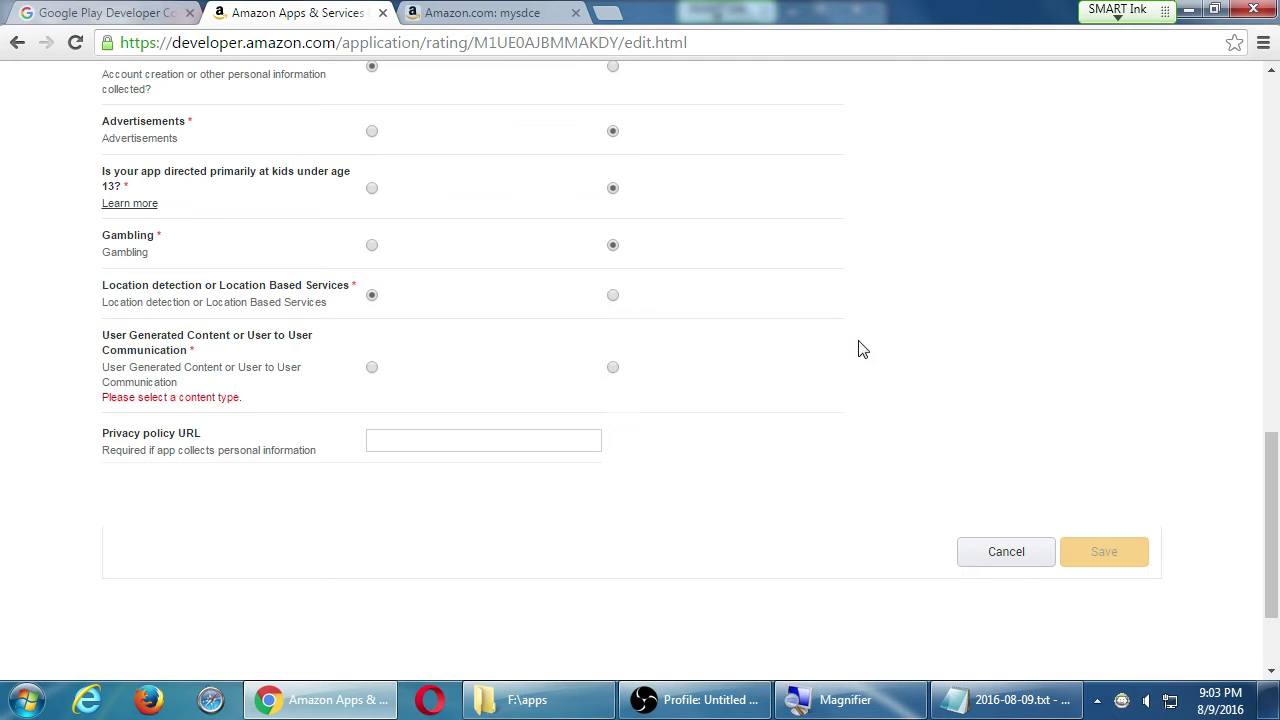
{"action": "left_click", "coordinate": [371, 368]}
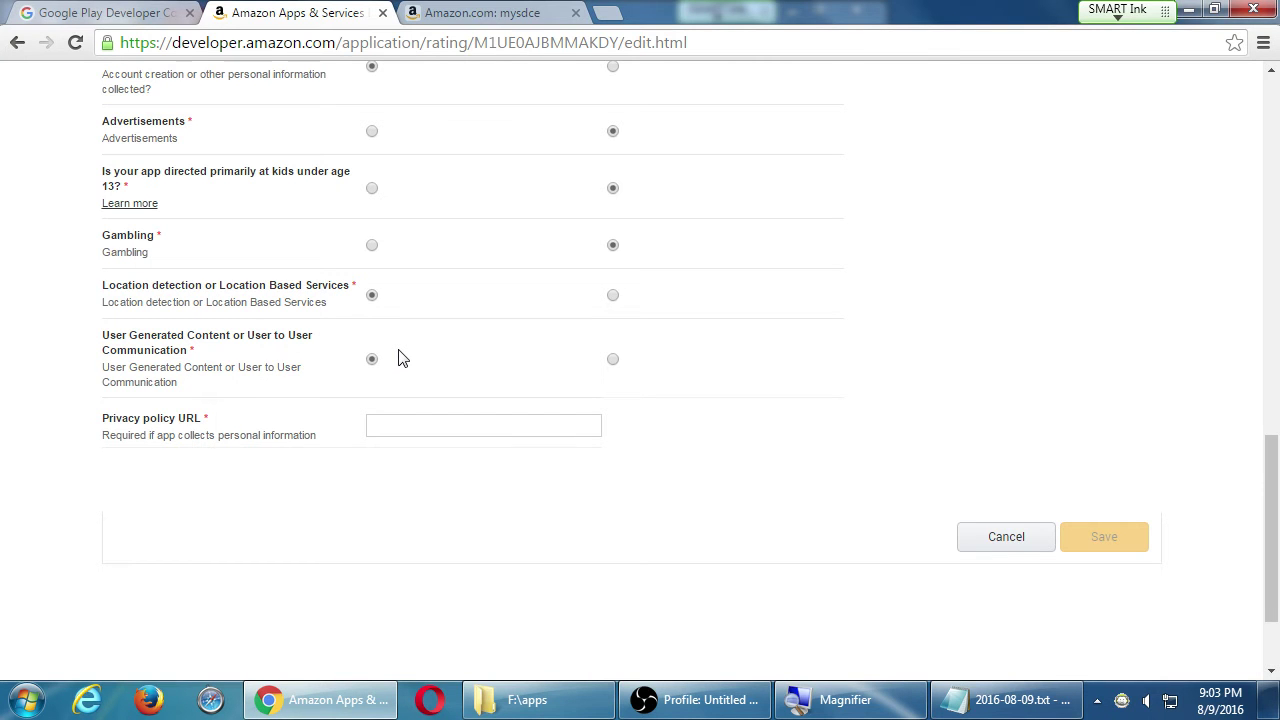
{"action": "scroll", "coordinate": [405, 353], "scroll_direction": "up", "scroll_amount": 3}
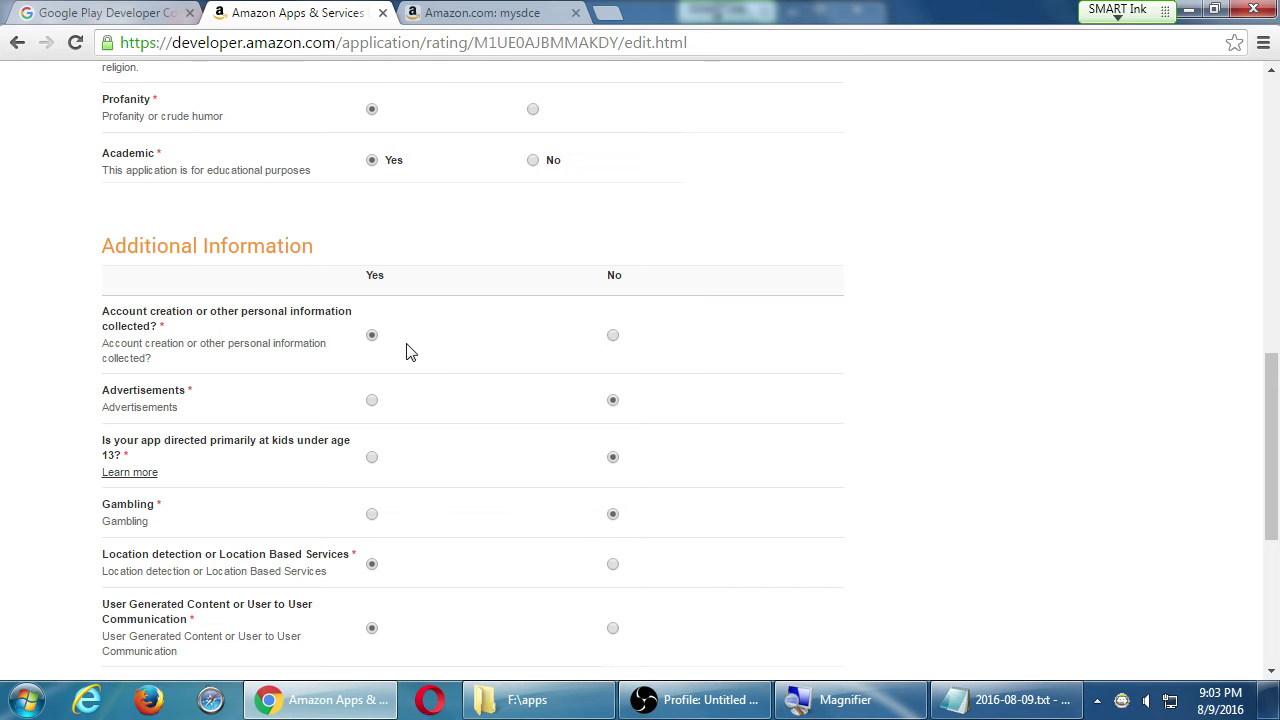
{"action": "scroll", "coordinate": [410, 356], "scroll_direction": "down", "scroll_amount": 5}
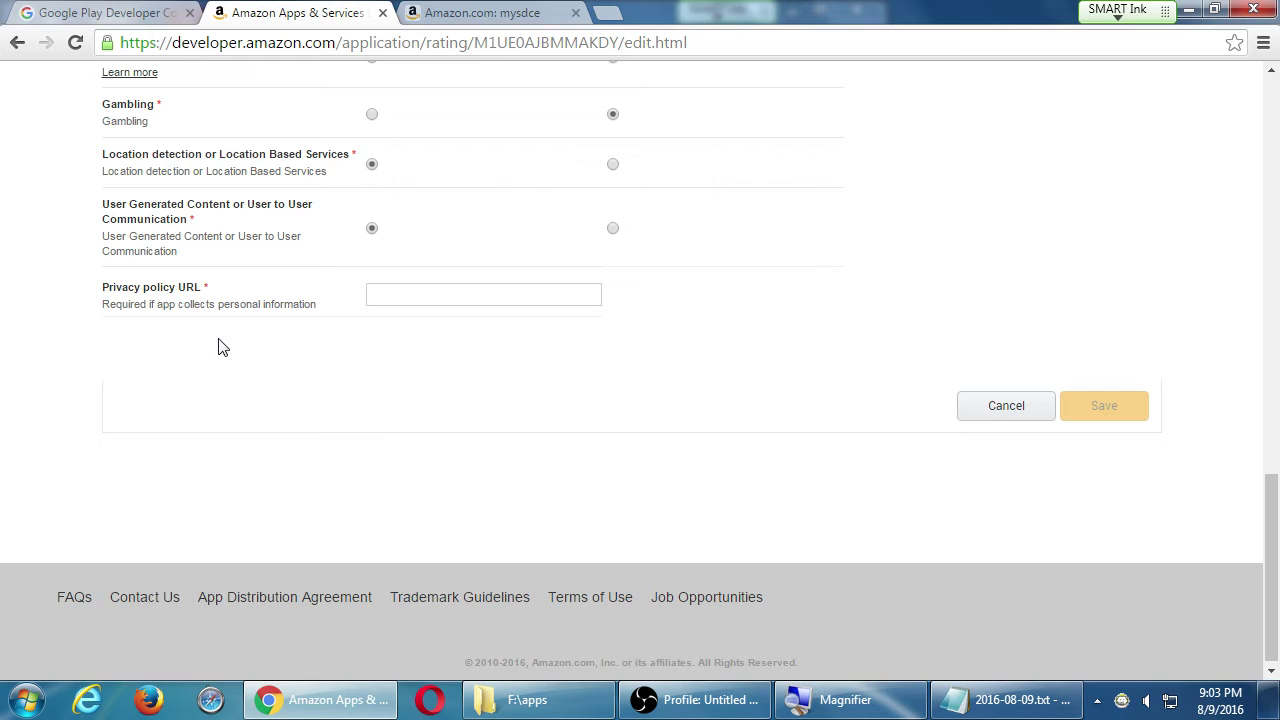
{"action": "scroll", "coordinate": [226, 331], "scroll_direction": "up", "scroll_amount": 3}
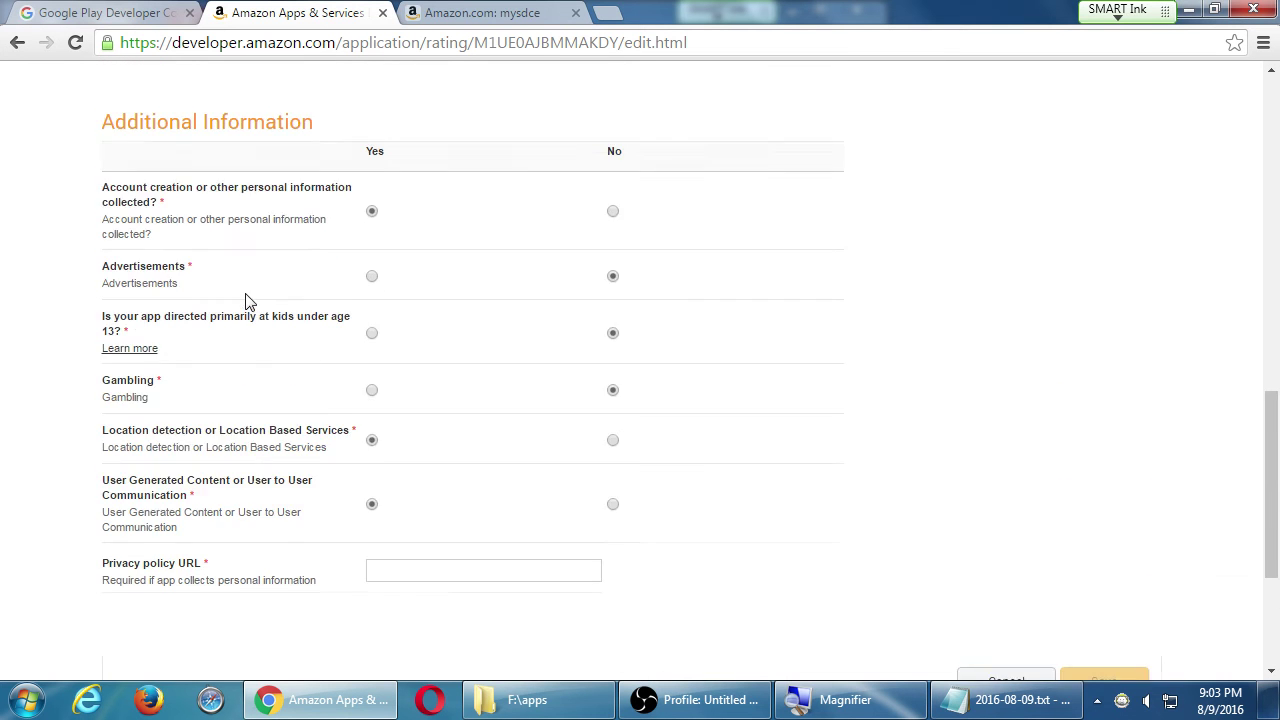
{"action": "left_click", "coordinate": [612, 235]}
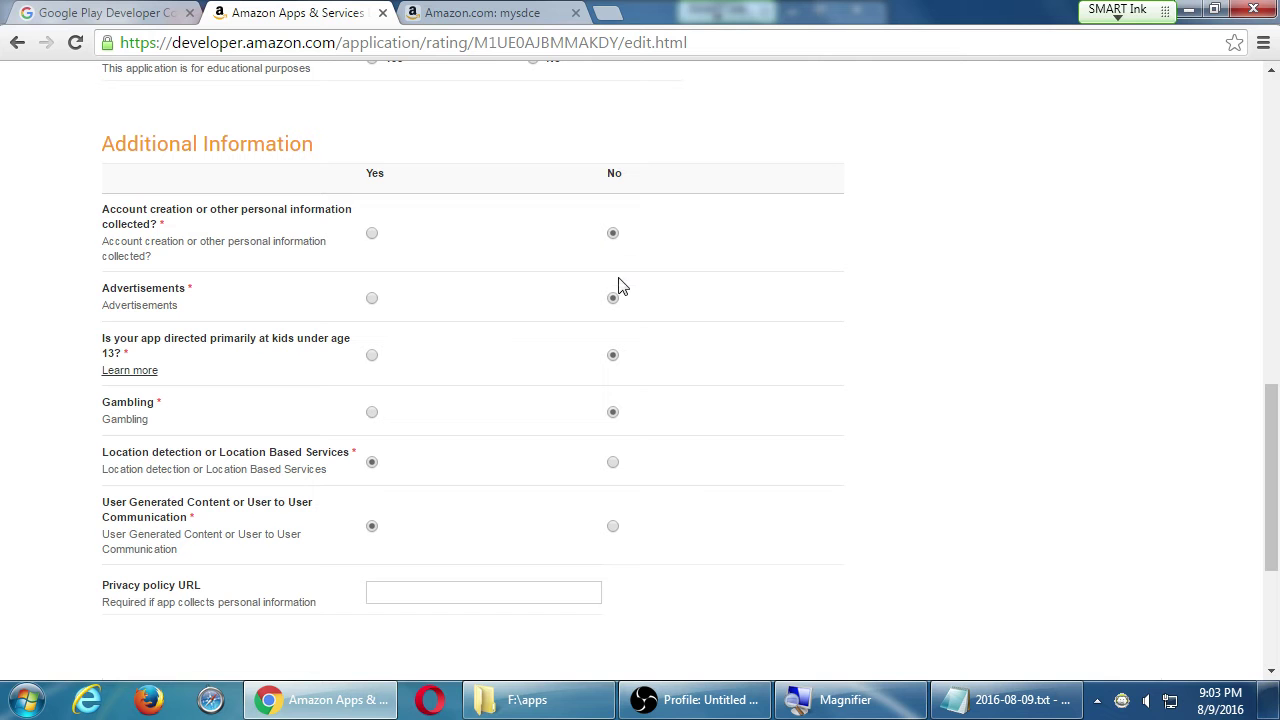
{"action": "left_click", "coordinate": [372, 235]}
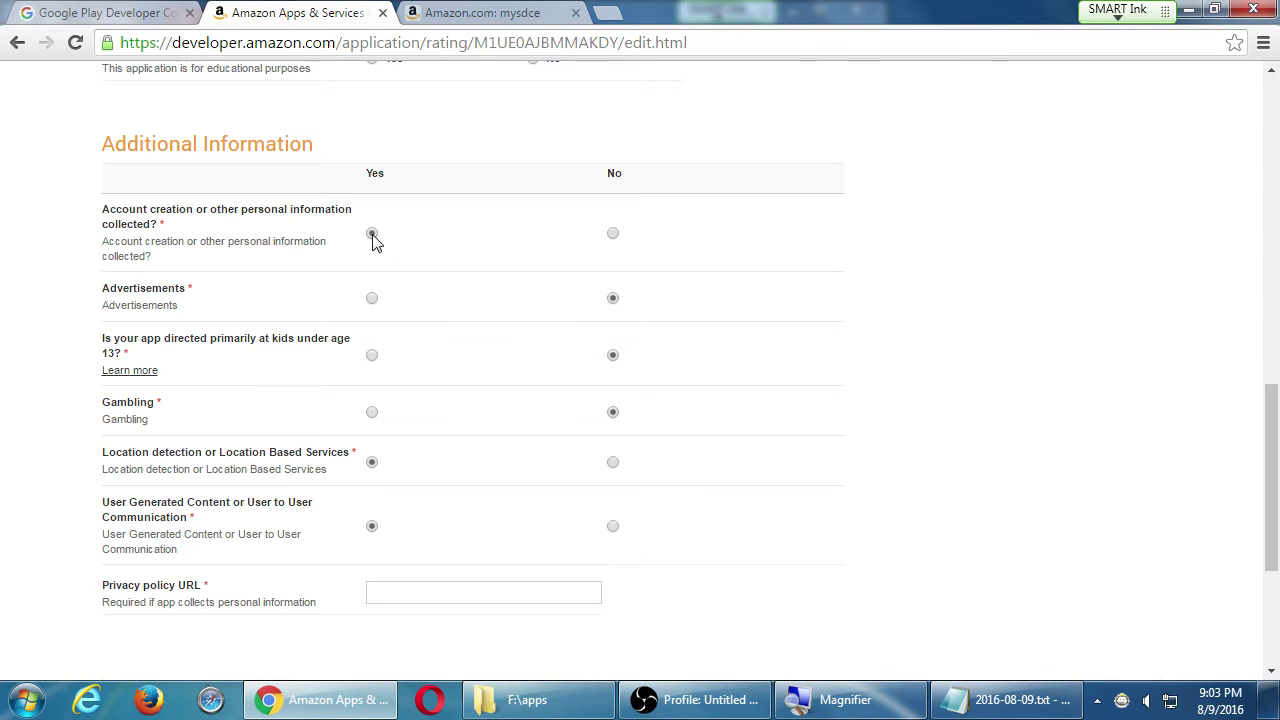
{"action": "left_click", "coordinate": [404, 585]}
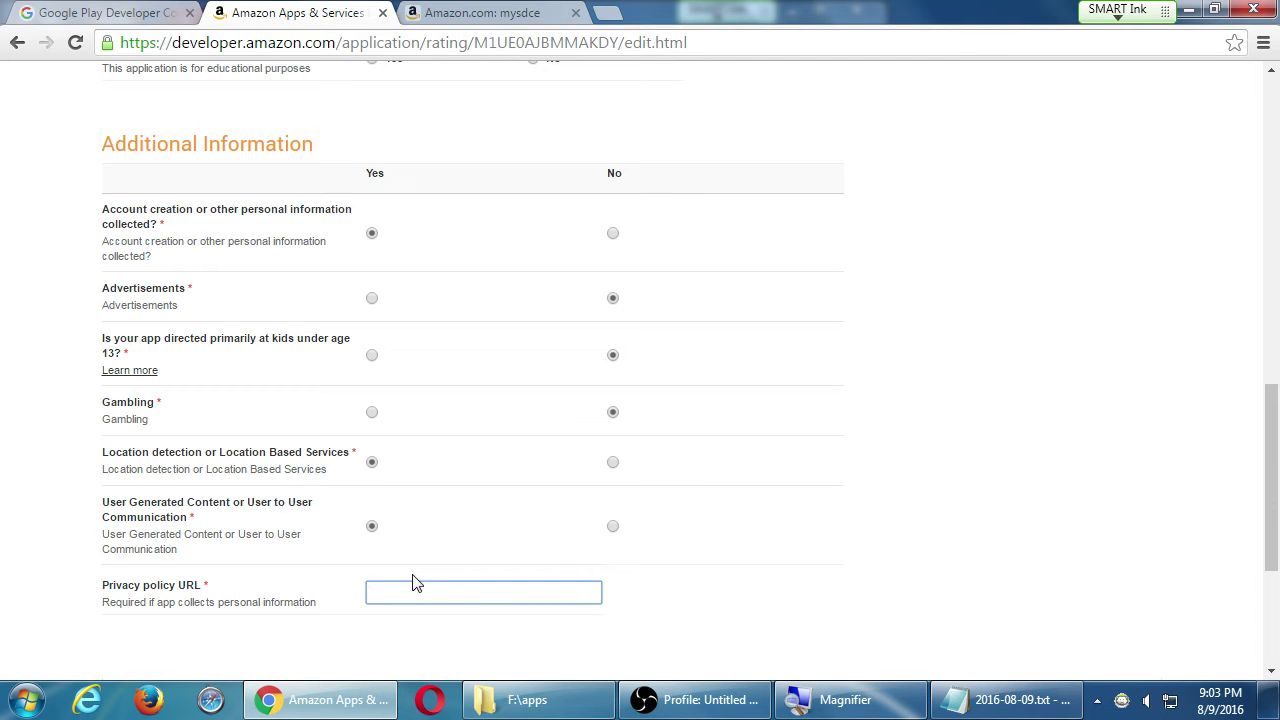
- Search Google in a new tab for 'app privacy policy template'
{"action": "key", "text": "ctrl+t"}
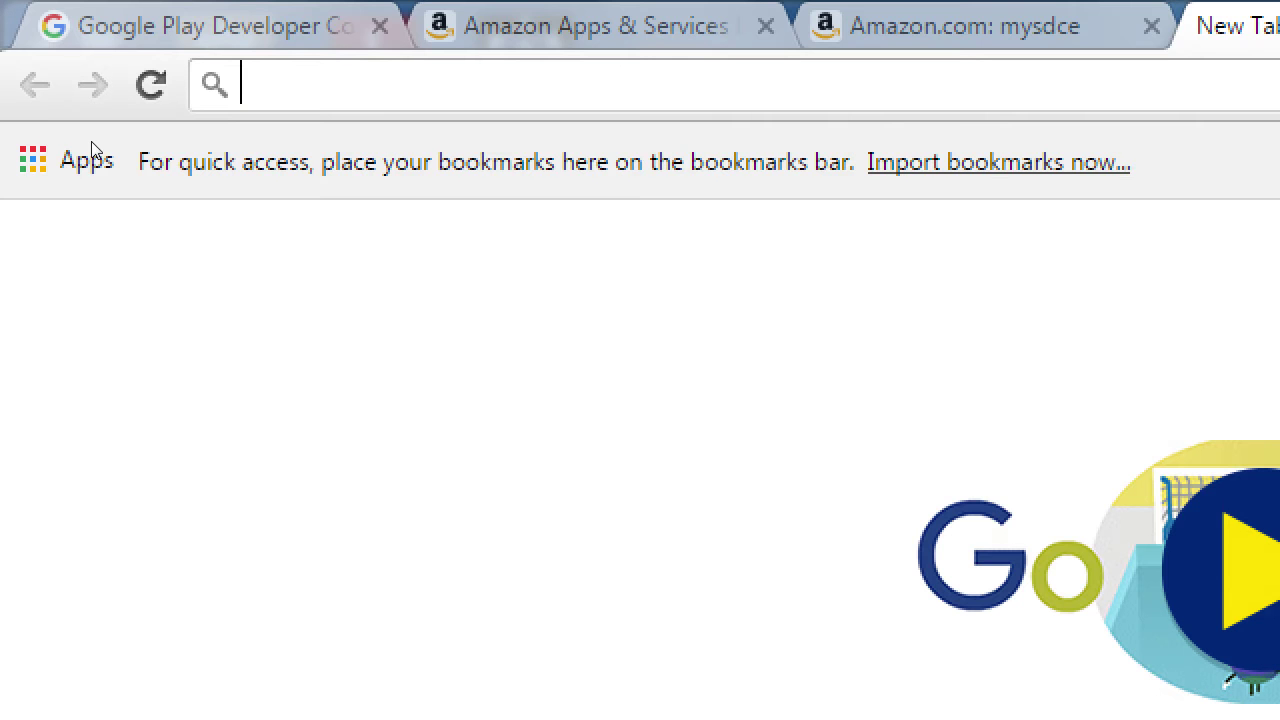
{"action": "type", "text": "app "}
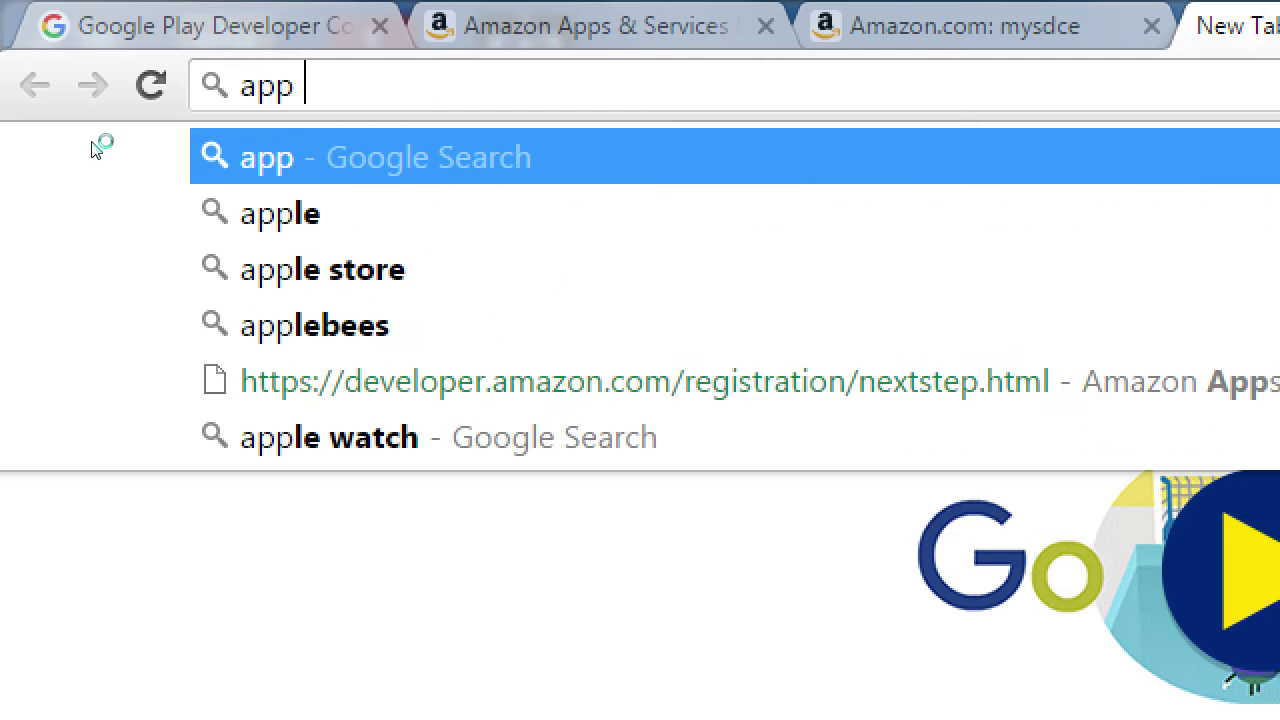
{"action": "type", "text": "privacy po"}
{"action": "key", "text": "Down"}
{"action": "key", "text": "Down"}
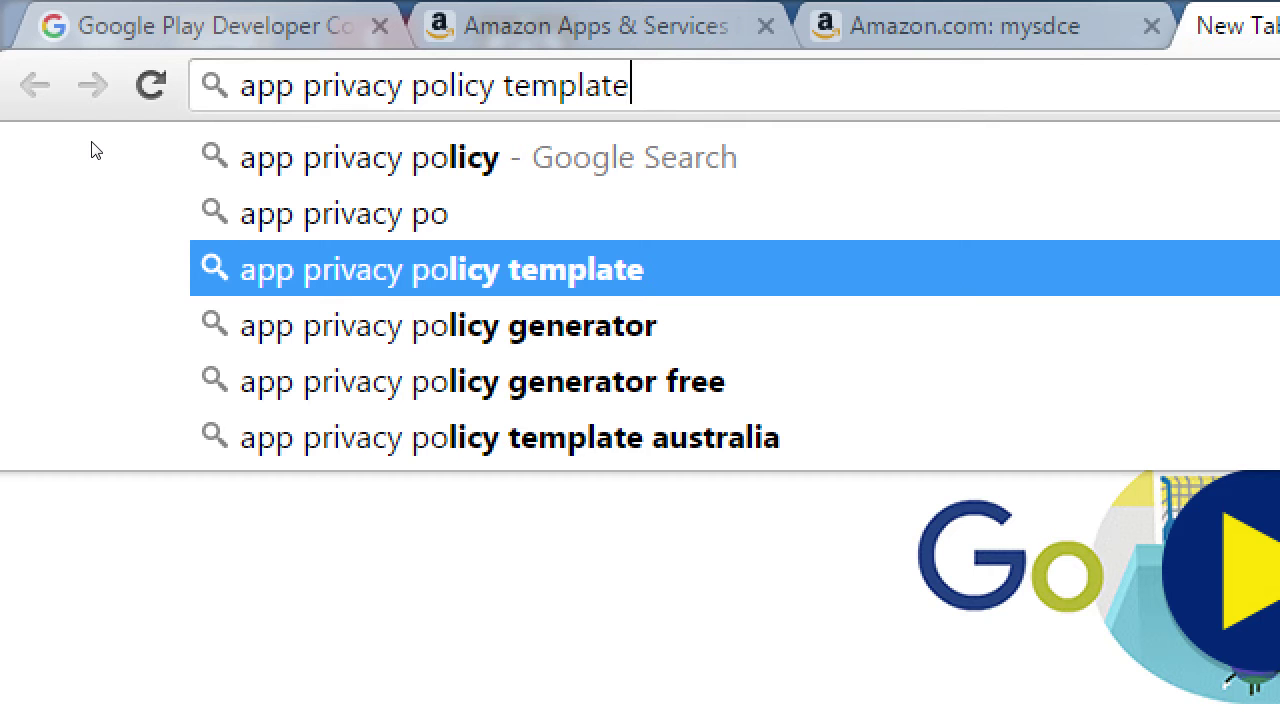
{"action": "key", "text": "Down"}
{"action": "key", "text": "Up"}
{"action": "key", "text": "Return"}
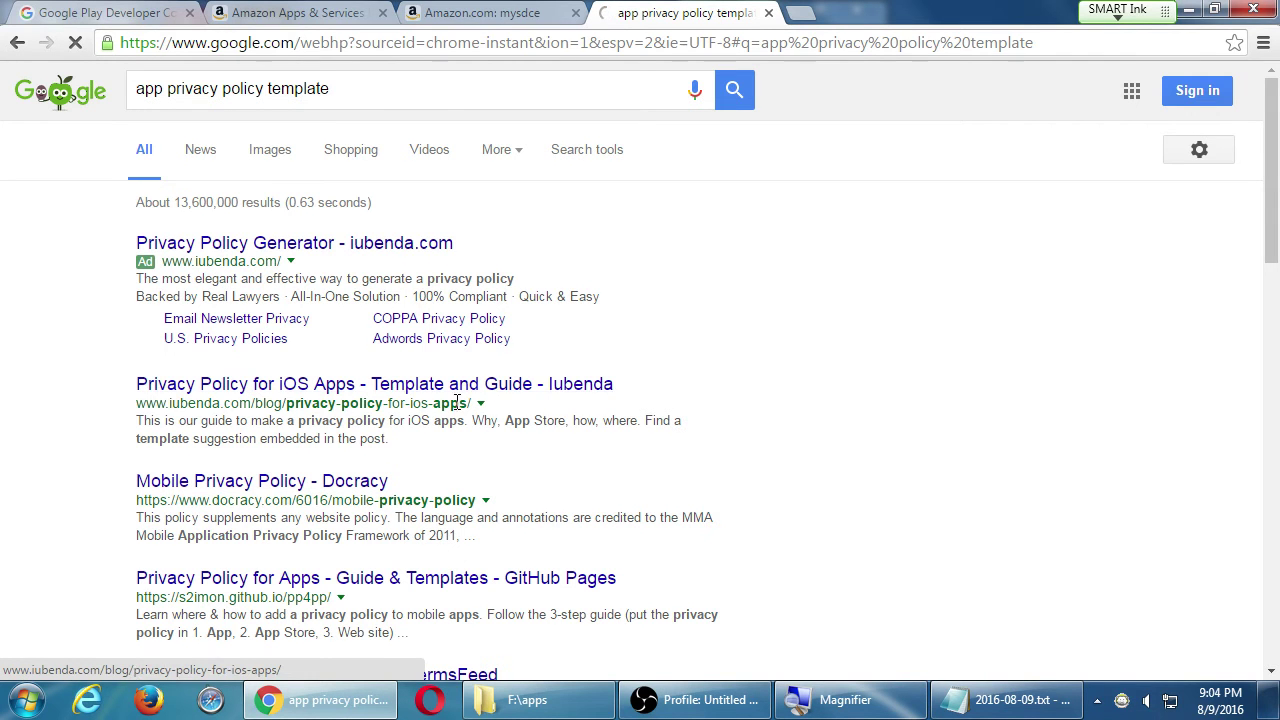
- Open iubenda's privacy policy guide for iOS apps and skim through it
{"action": "left_click", "coordinate": [388, 392]}
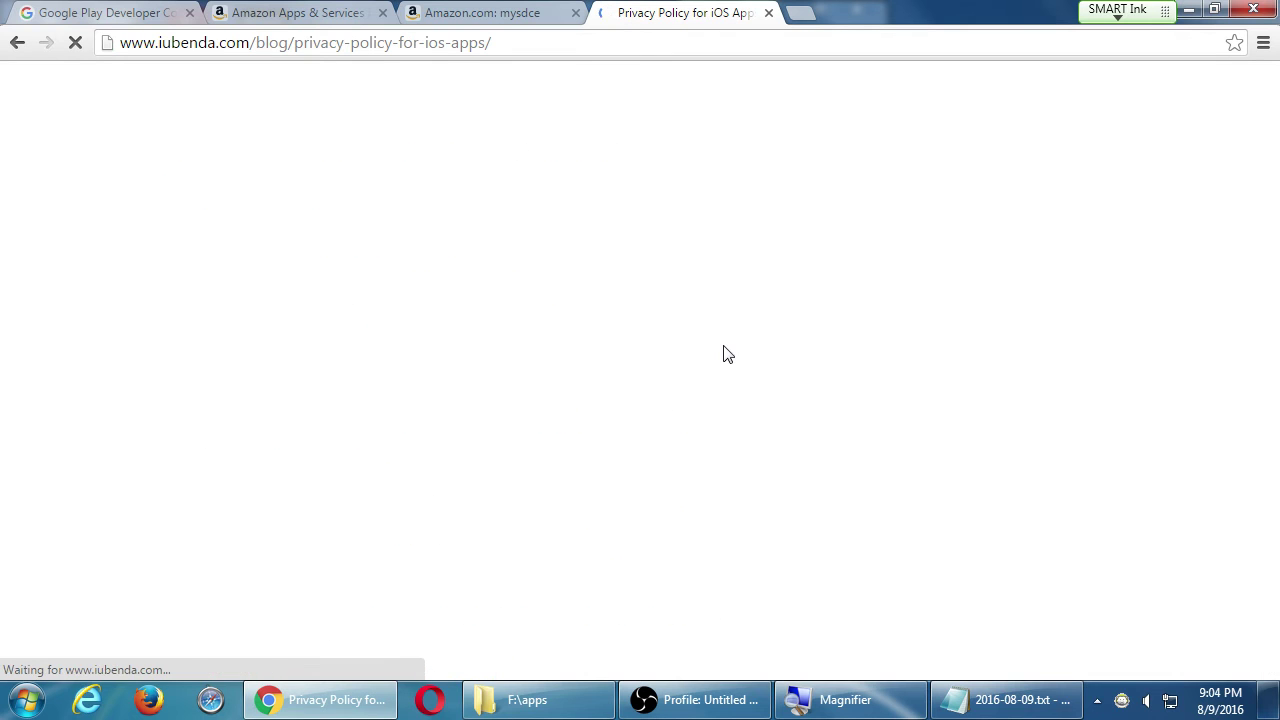
{"action": "scroll", "coordinate": [930, 412], "scroll_direction": "down", "scroll_amount": 2}
{"action": "scroll", "coordinate": [968, 420], "scroll_direction": "down", "scroll_amount": 6}
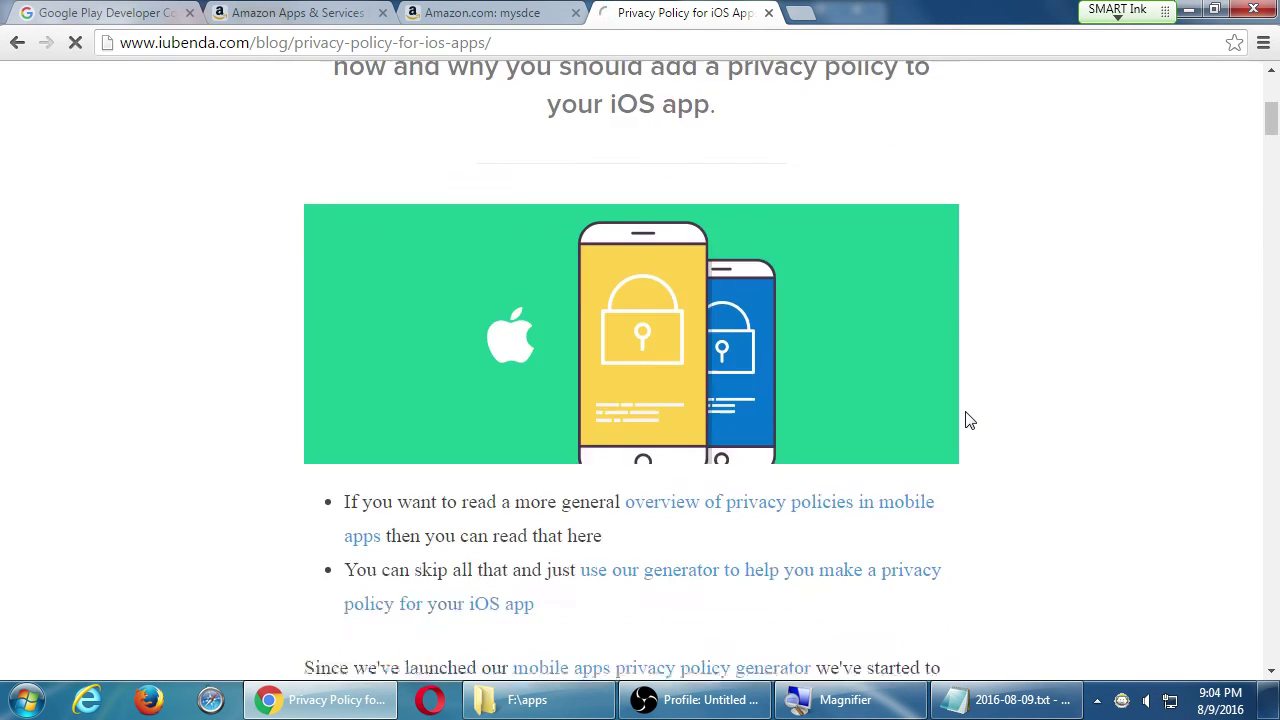
{"action": "scroll", "coordinate": [968, 420], "scroll_direction": "down", "scroll_amount": 1}
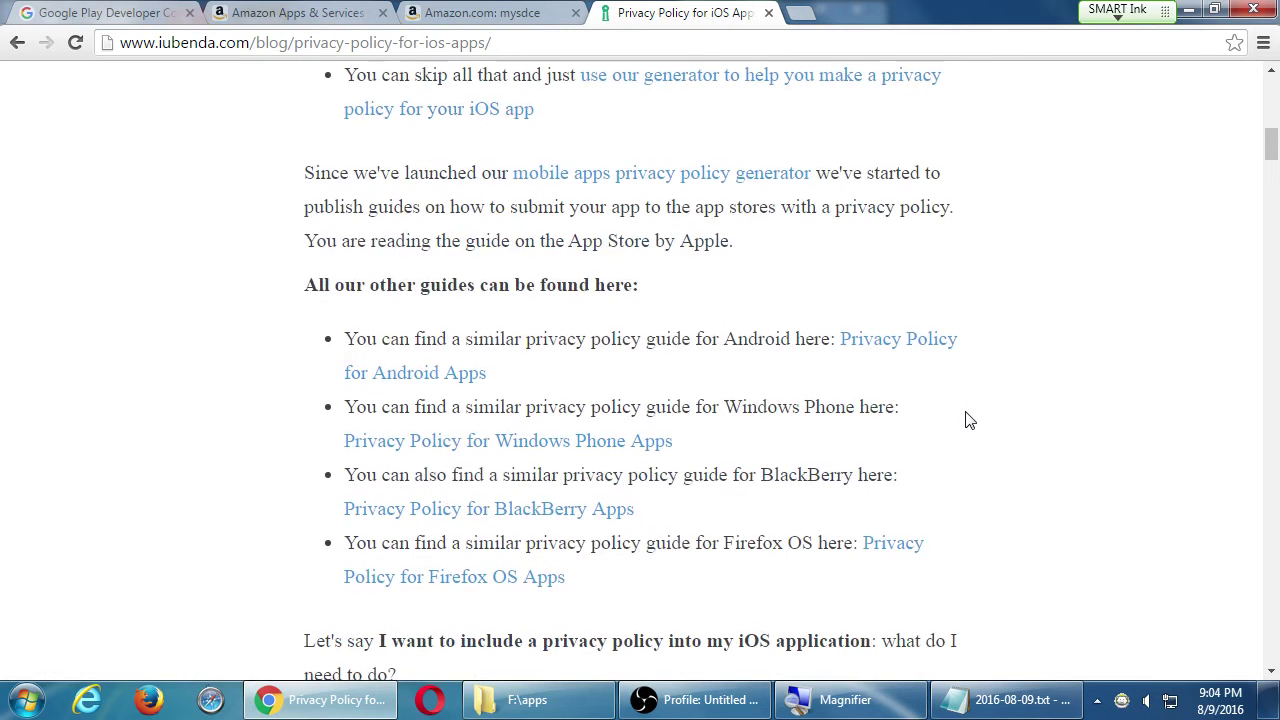
{"action": "scroll", "coordinate": [968, 420], "scroll_direction": "down", "scroll_amount": 3}
{"action": "scroll", "coordinate": [968, 420], "scroll_direction": "up", "scroll_amount": 1}
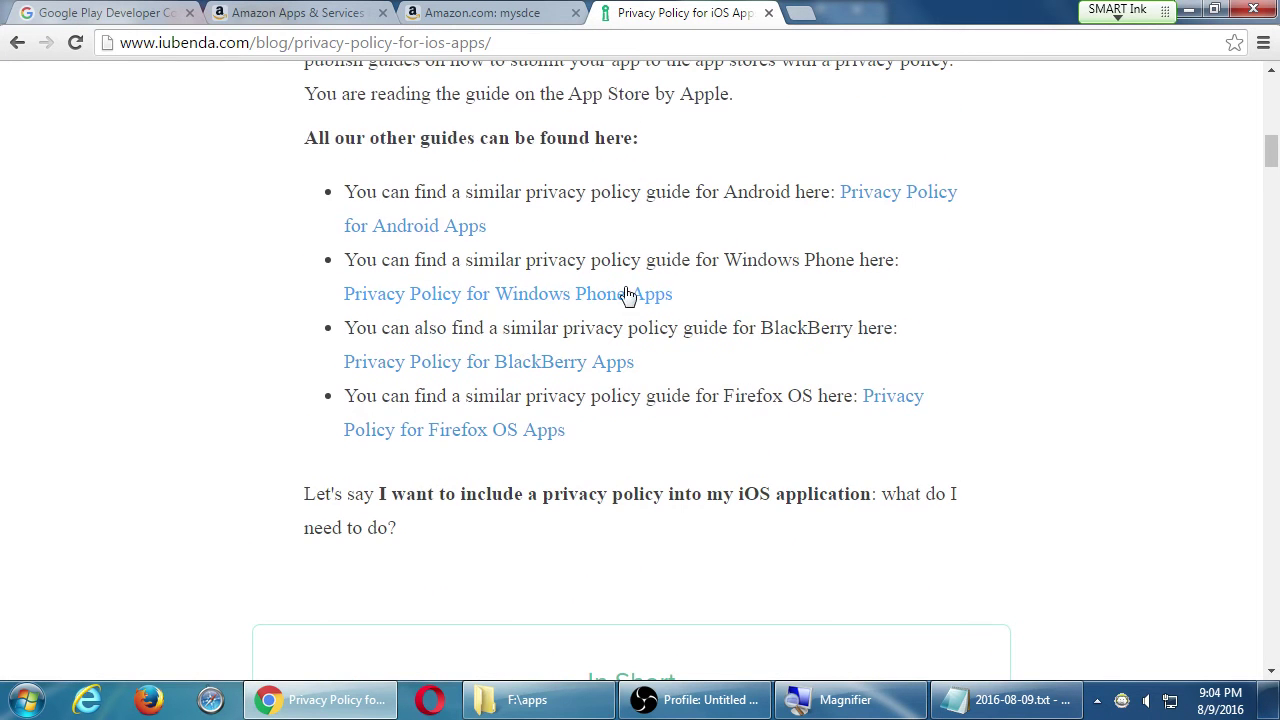
- Read iubenda's Android app privacy policy article down to its mobile privacy policy generator offer
{"action": "left_click", "coordinate": [437, 229]}
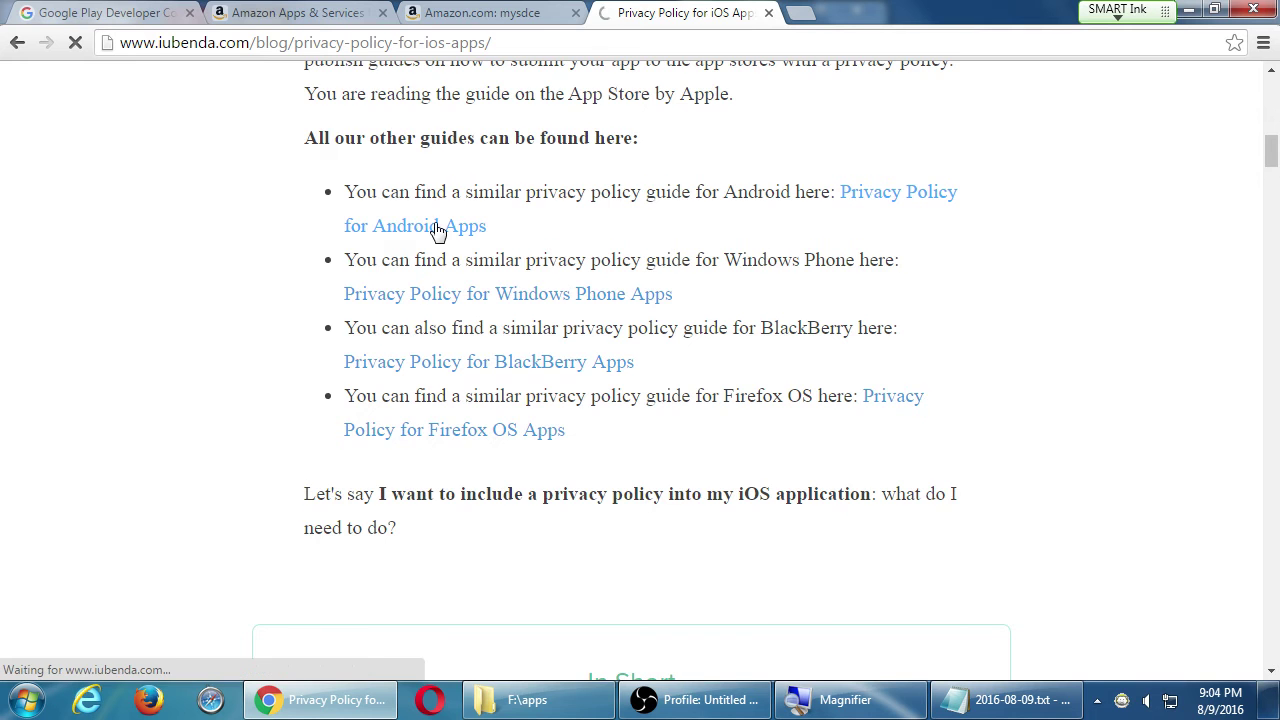
{"action": "scroll", "coordinate": [480, 345], "scroll_direction": "down", "scroll_amount": 5}
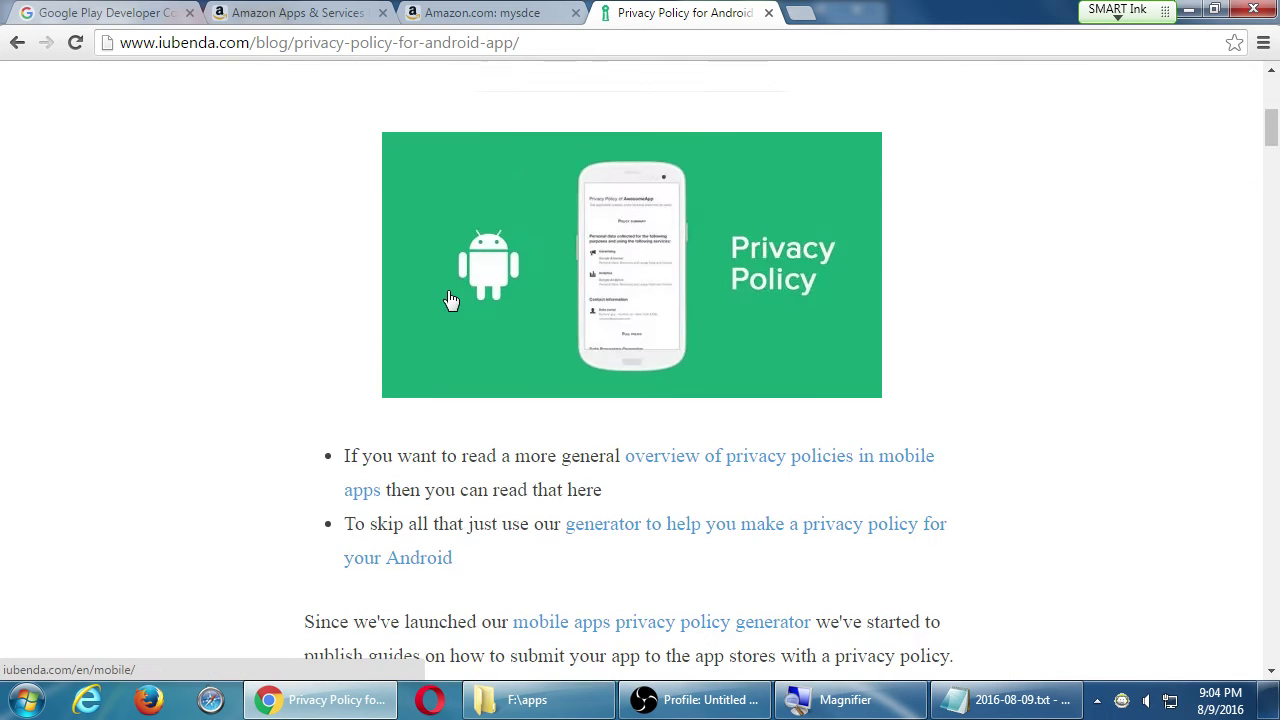
{"action": "scroll", "coordinate": [250, 332], "scroll_direction": "down", "scroll_amount": 3}
{"action": "scroll", "coordinate": [250, 332], "scroll_direction": "down", "scroll_amount": 2}
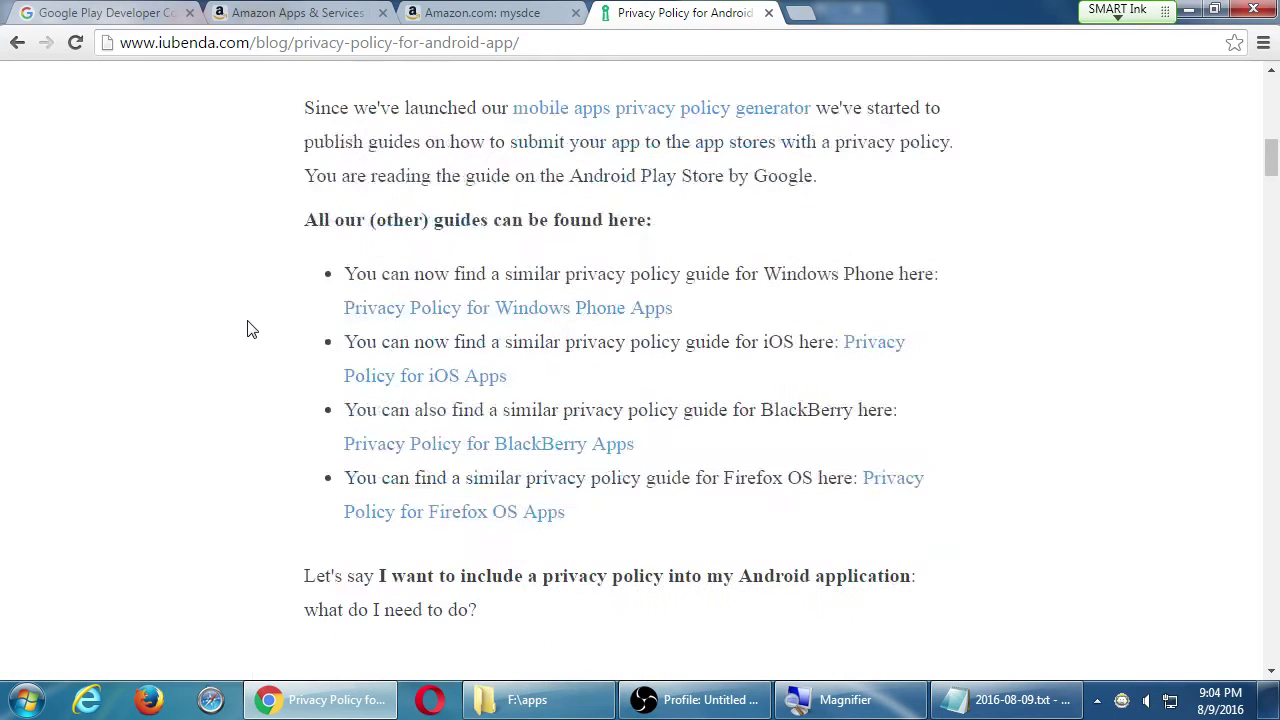
{"action": "scroll", "coordinate": [250, 330], "scroll_direction": "down", "scroll_amount": 3}
{"action": "scroll", "coordinate": [250, 328], "scroll_direction": "up", "scroll_amount": 3}
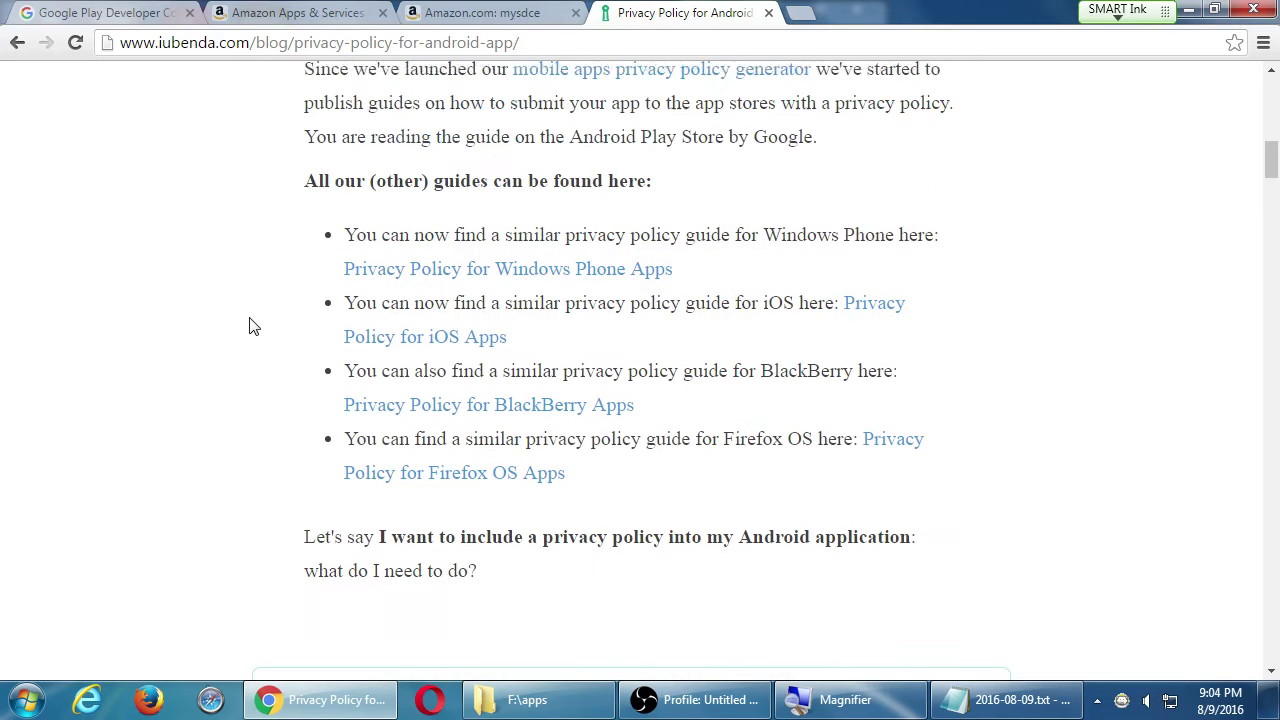
{"action": "scroll", "coordinate": [250, 326], "scroll_direction": "down", "scroll_amount": 4}
{"action": "scroll", "coordinate": [300, 310], "scroll_direction": "down", "scroll_amount": 1}
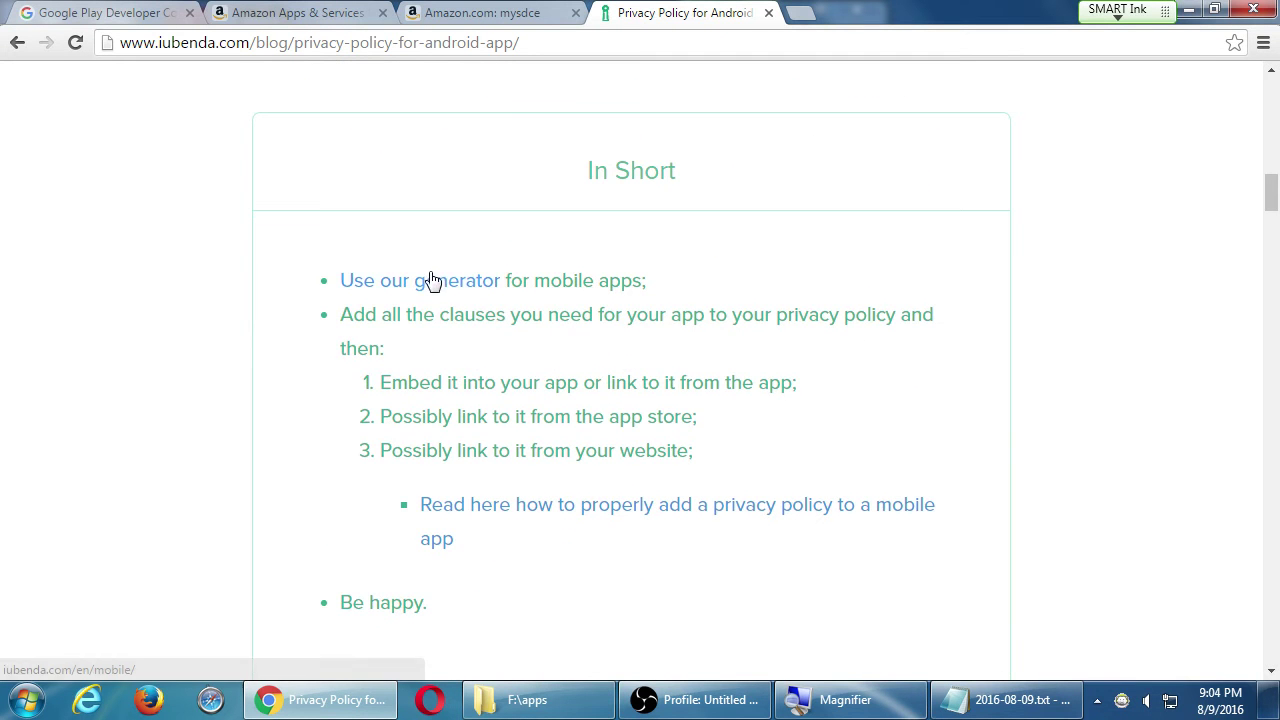
{"action": "scroll", "coordinate": [440, 300], "scroll_direction": "down", "scroll_amount": 2}
{"action": "scroll", "coordinate": [466, 366], "scroll_direction": "down", "scroll_amount": 3}
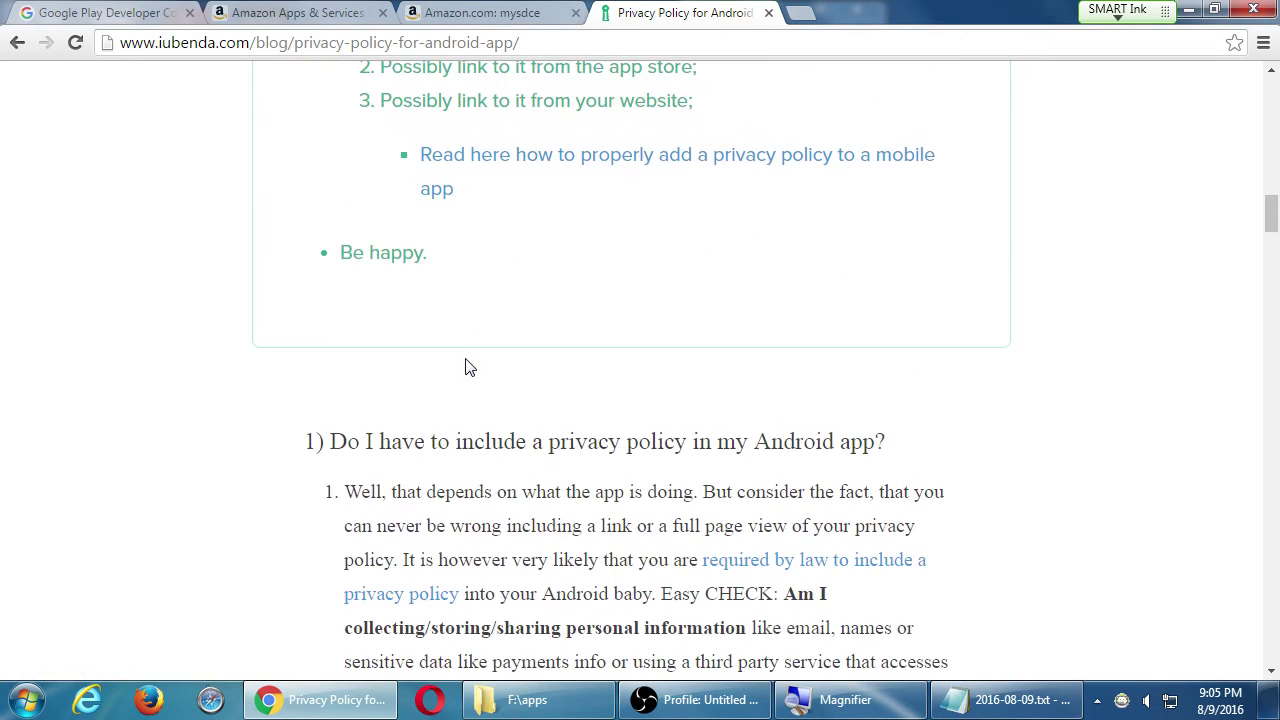
{"action": "scroll", "coordinate": [567, 345], "scroll_direction": "up", "scroll_amount": 5}
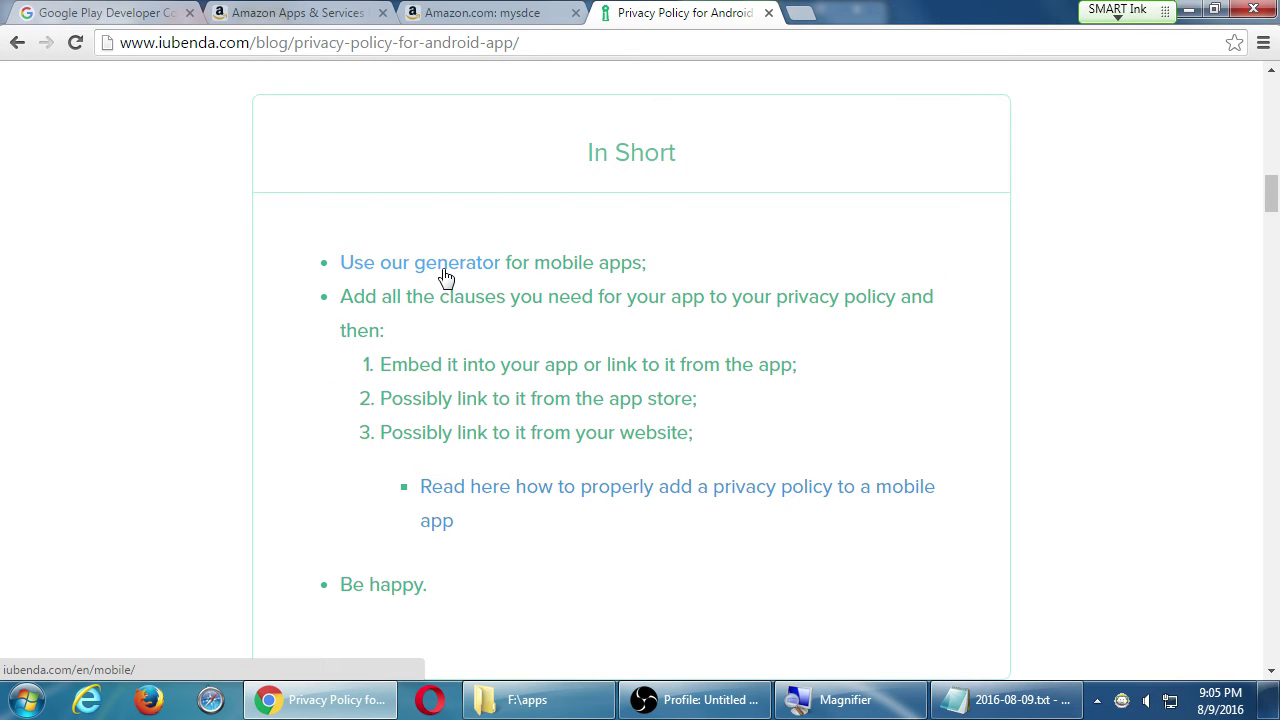
{"action": "scroll", "coordinate": [388, 317], "scroll_direction": "down", "scroll_amount": 1}
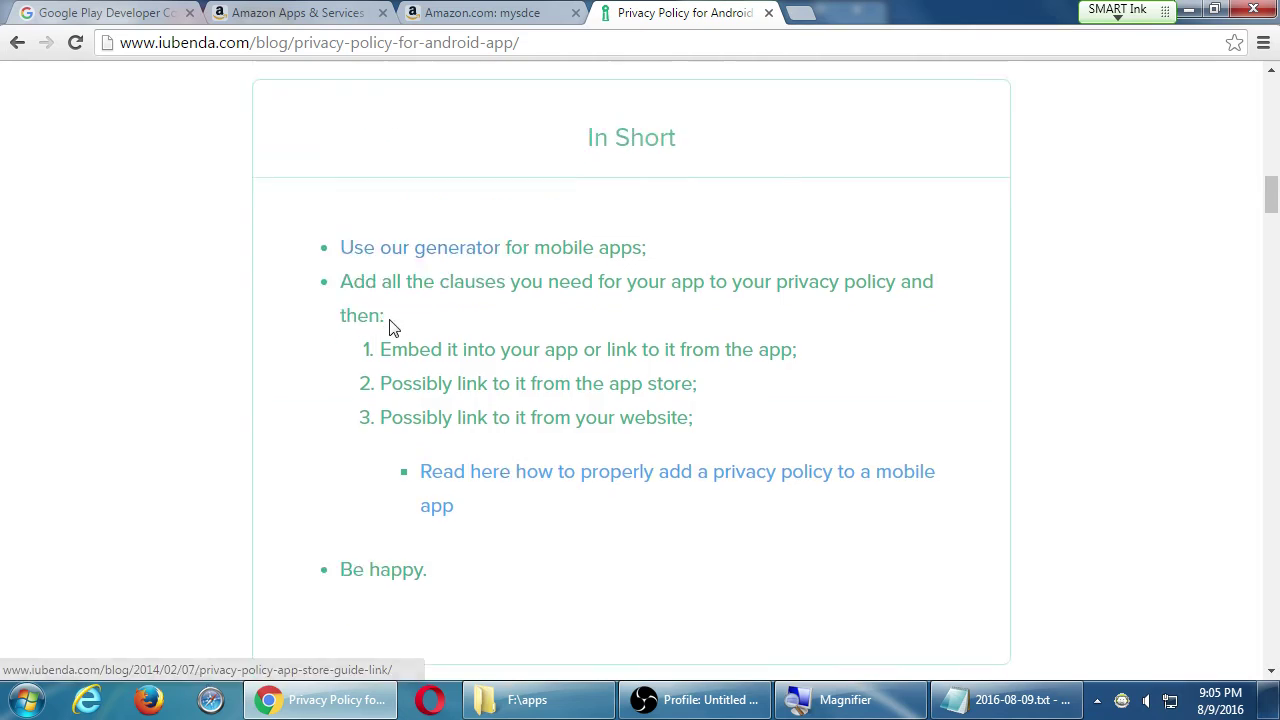
{"action": "scroll", "coordinate": [388, 317], "scroll_direction": "down", "scroll_amount": 12}
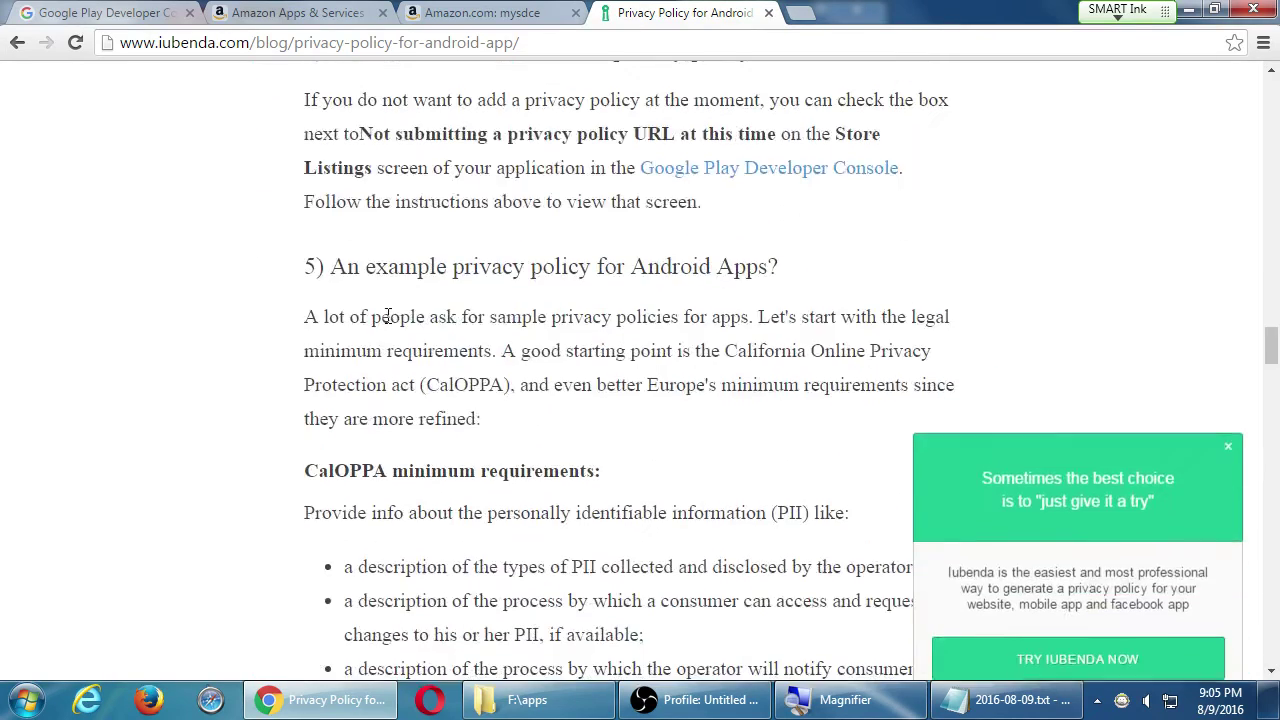
{"action": "scroll", "coordinate": [388, 317], "scroll_direction": "down", "scroll_amount": 15}
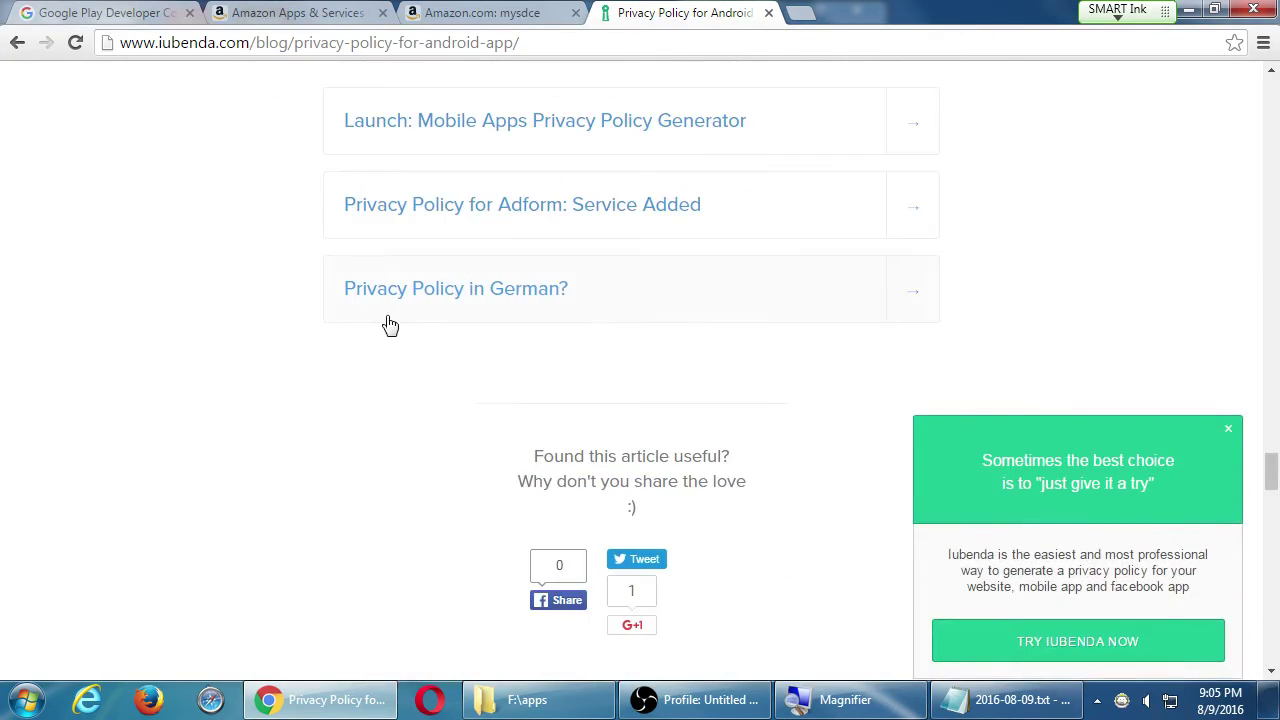
{"action": "scroll", "coordinate": [390, 325], "scroll_direction": "up", "scroll_amount": 5}
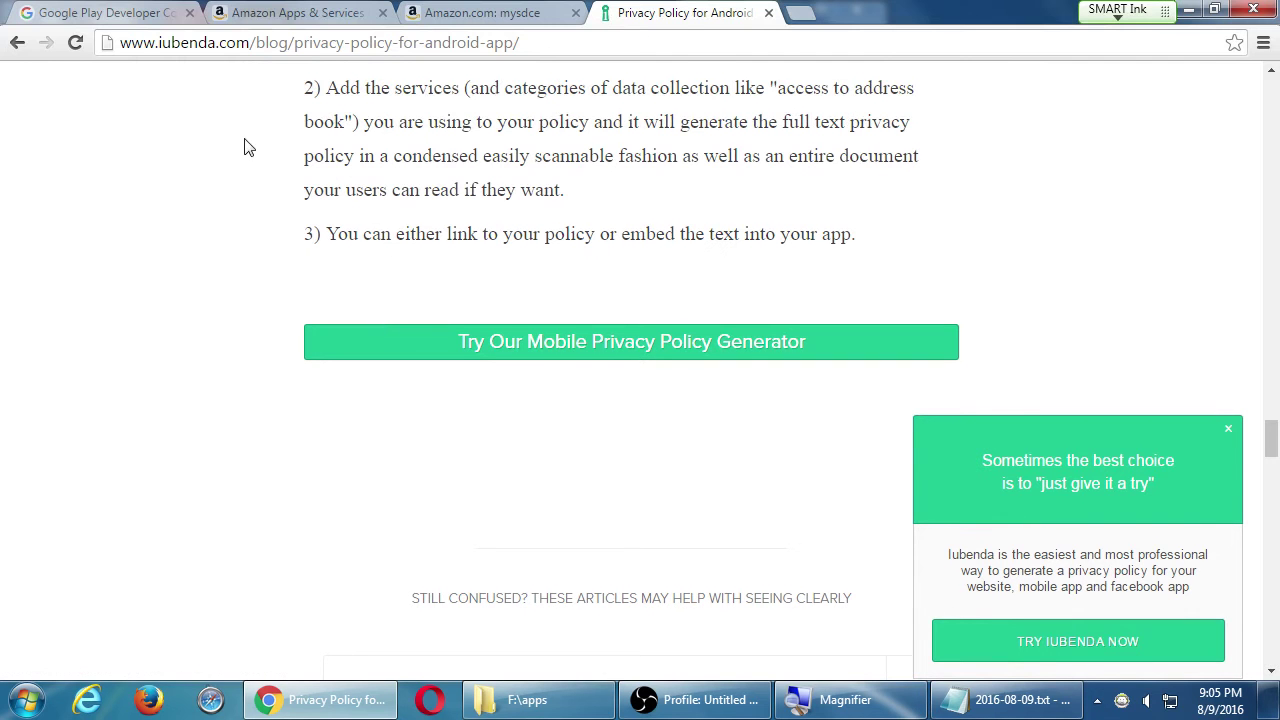
{"action": "left_click", "coordinate": [17, 42]}
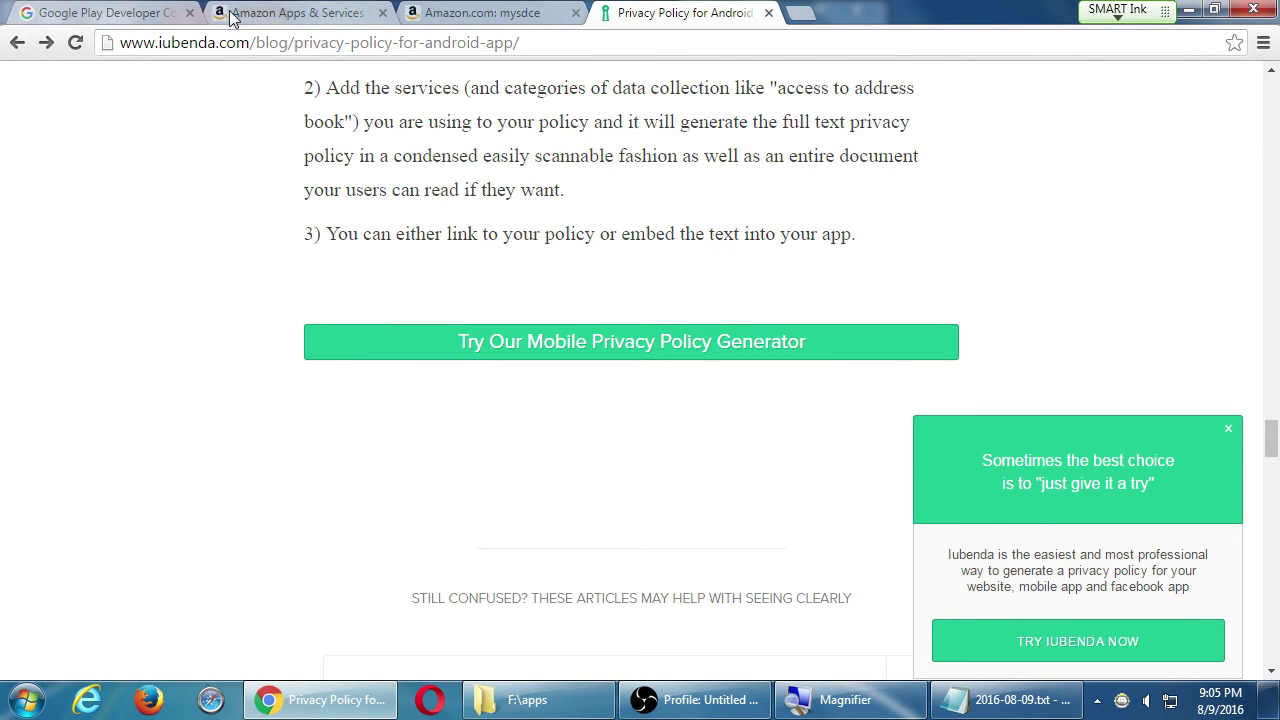
{"action": "left_click", "coordinate": [434, 12]}
{"action": "left_click", "coordinate": [246, 10]}
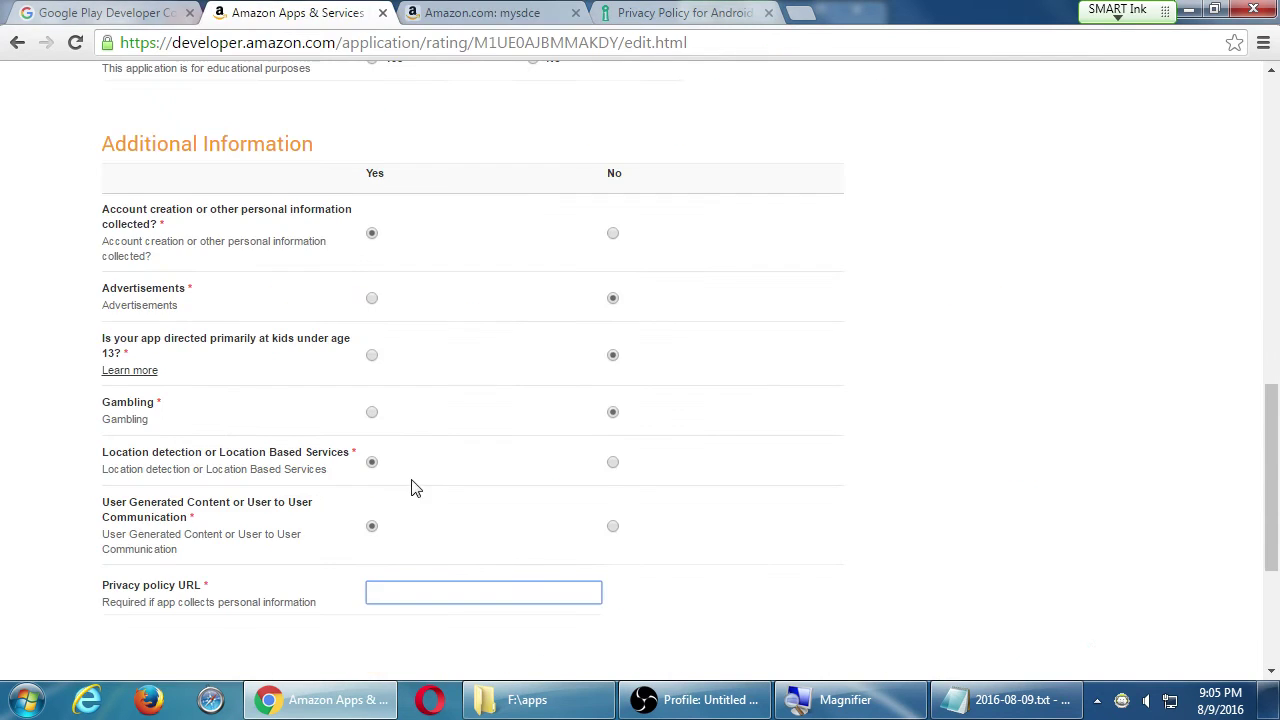
{"action": "key", "text": "super+plus"}
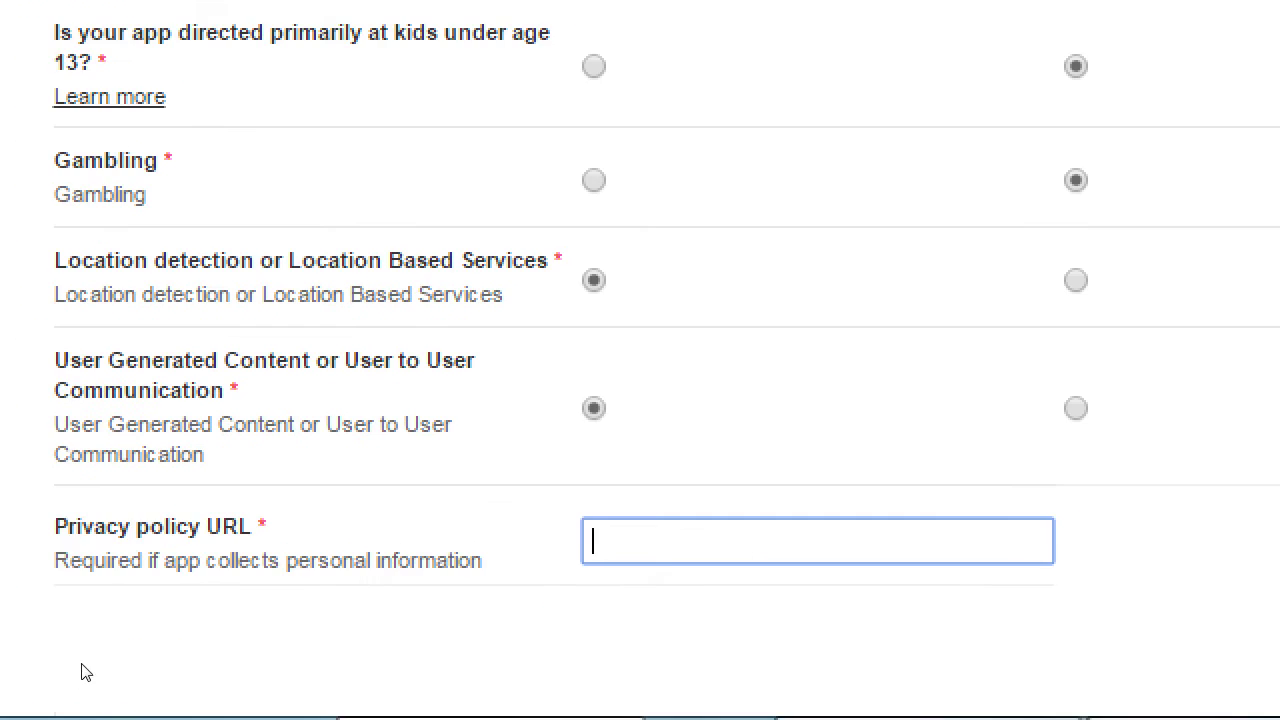
{"action": "type", "text": "http:/"}
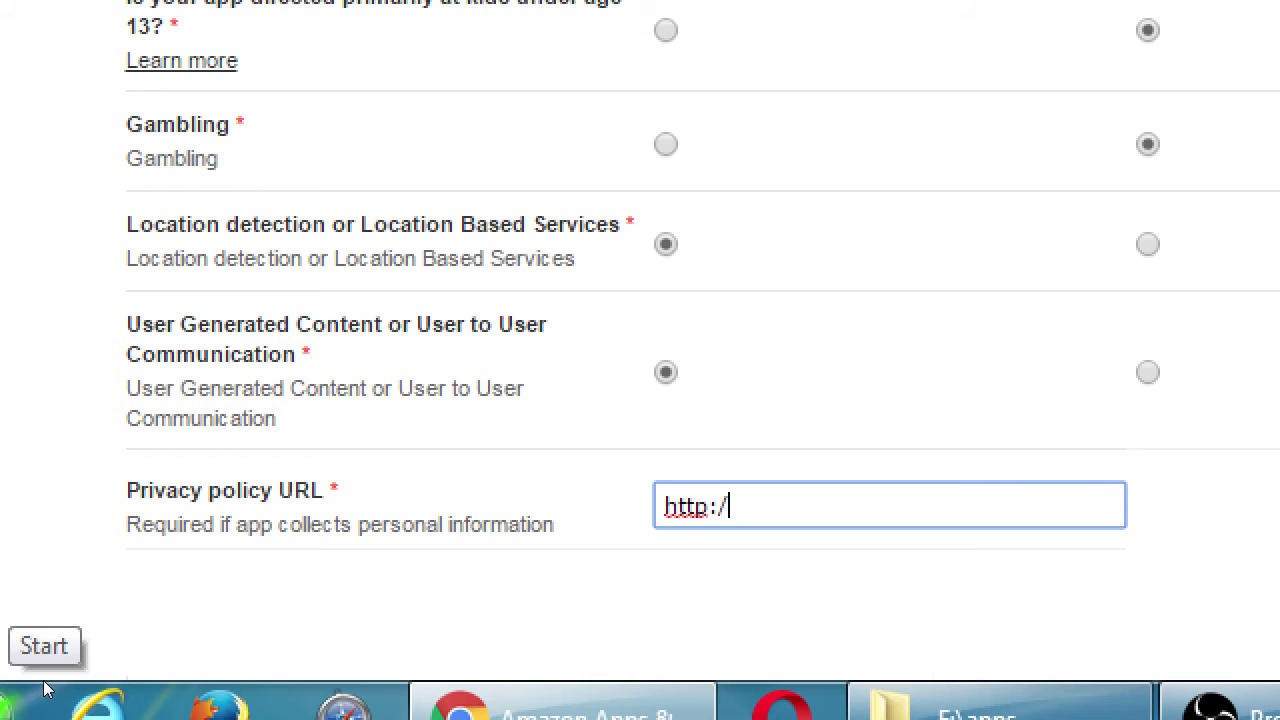
{"action": "type", "text": "/victorapps.c"}
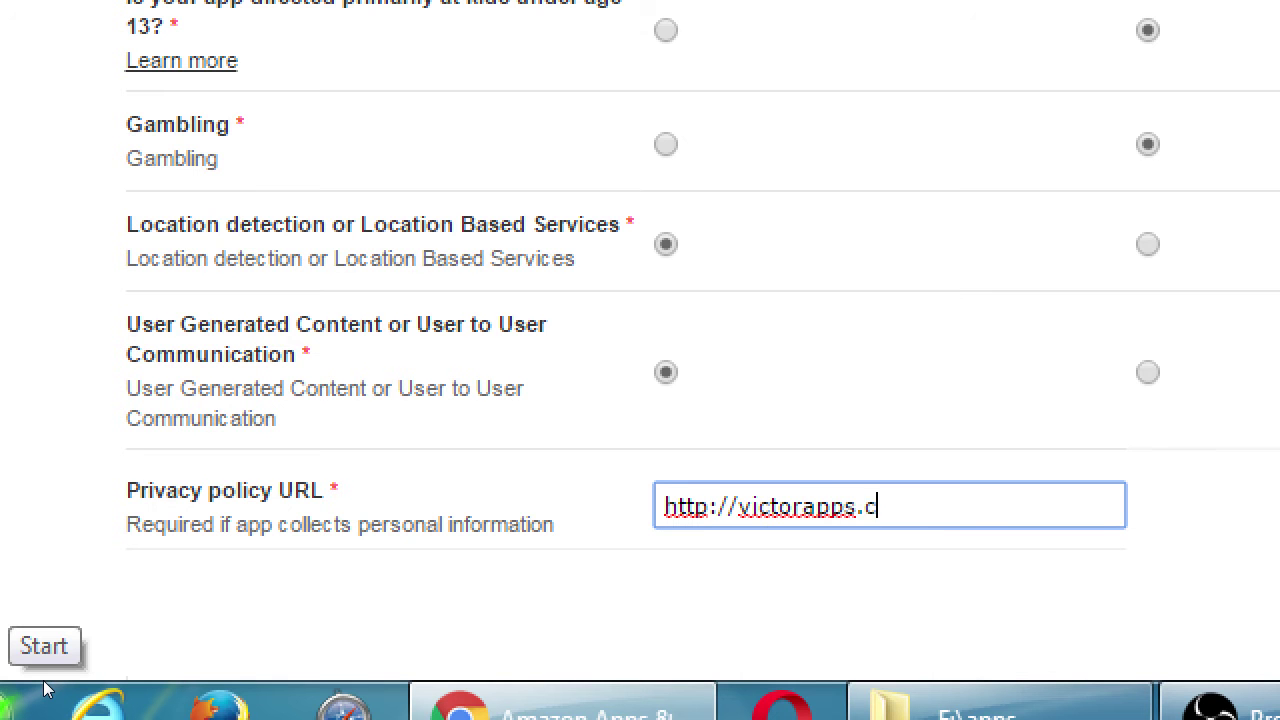
{"action": "type", "text": "om/privacy"}
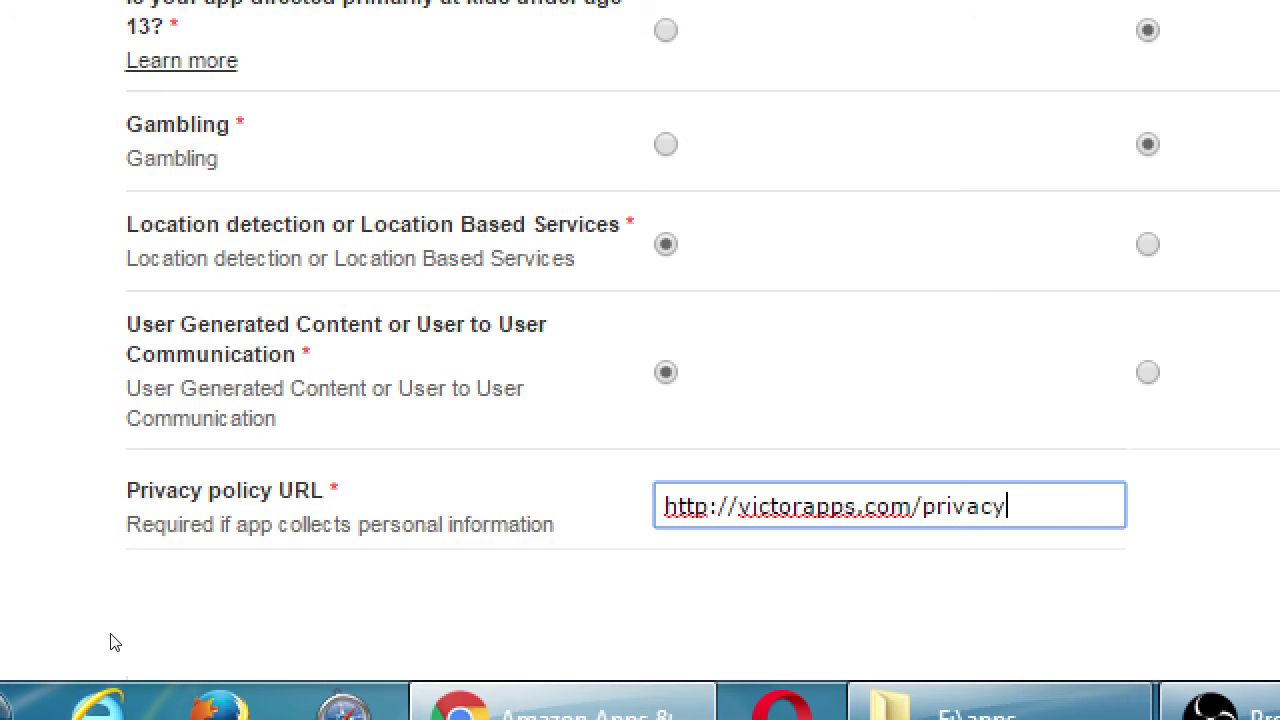
{"action": "key", "text": "super+minus"}
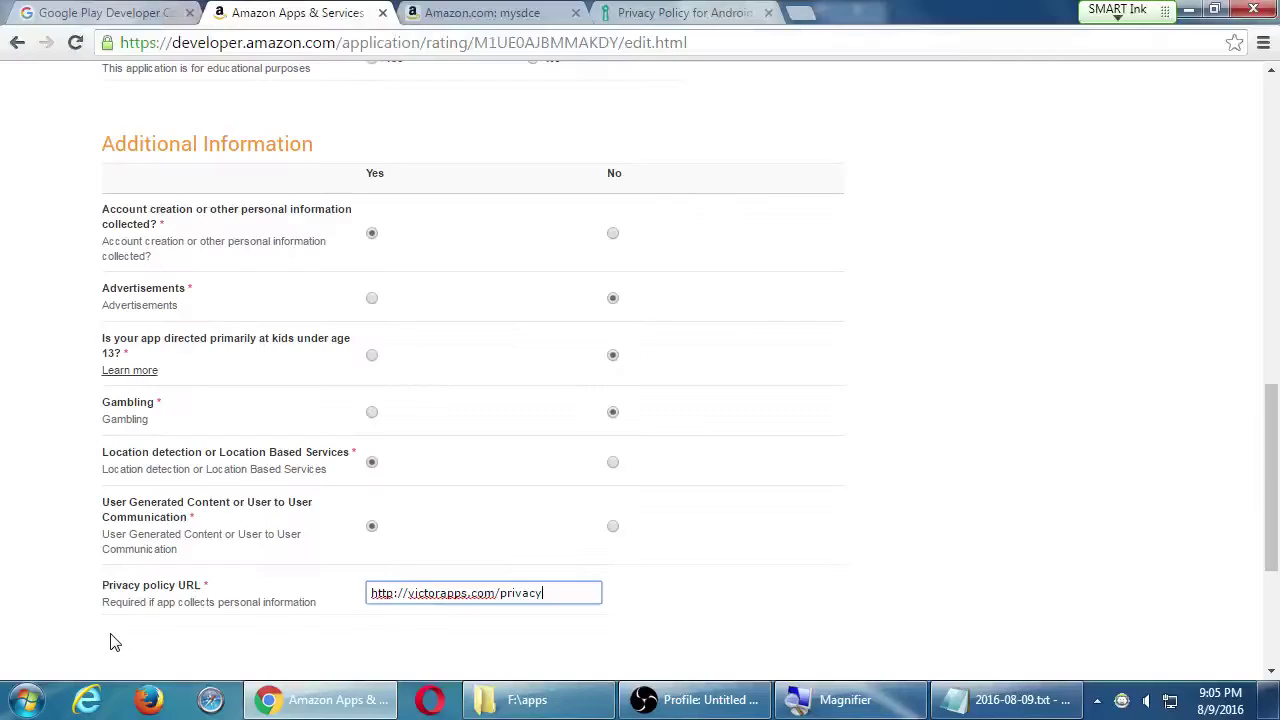
{"action": "scroll", "coordinate": [285, 505], "scroll_direction": "down", "scroll_amount": 3}
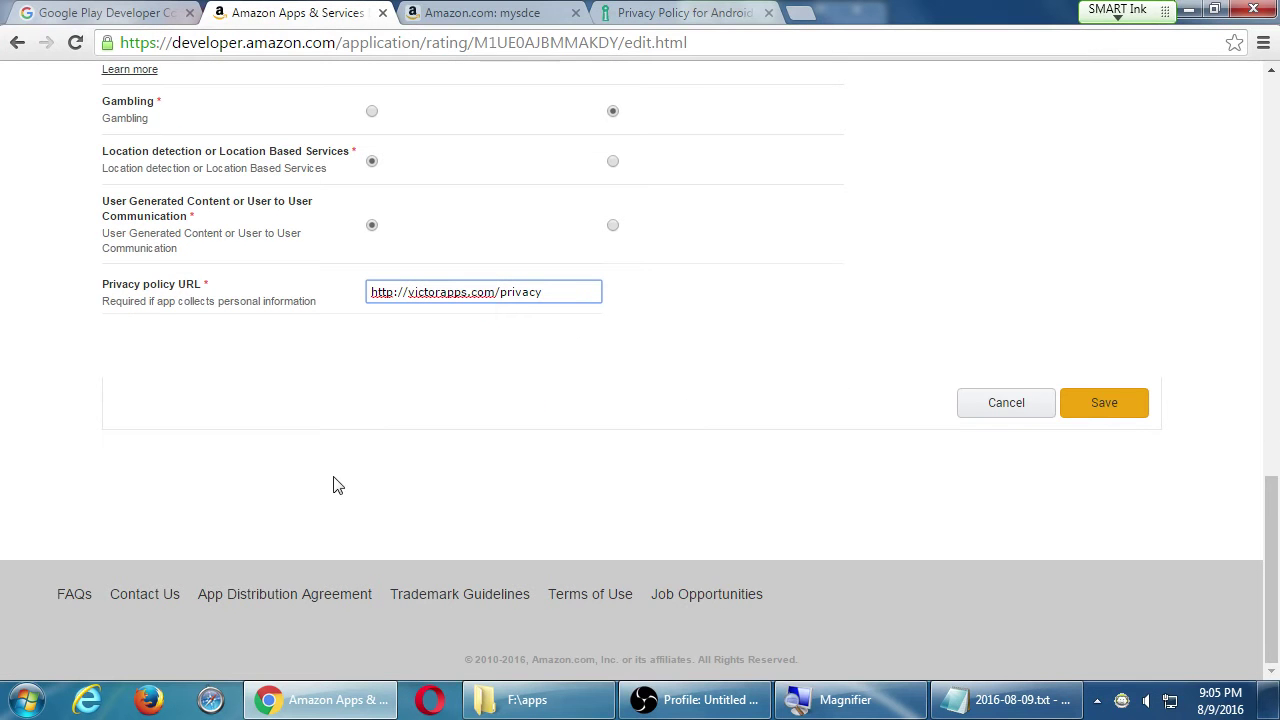
{"action": "left_click", "coordinate": [1104, 405]}
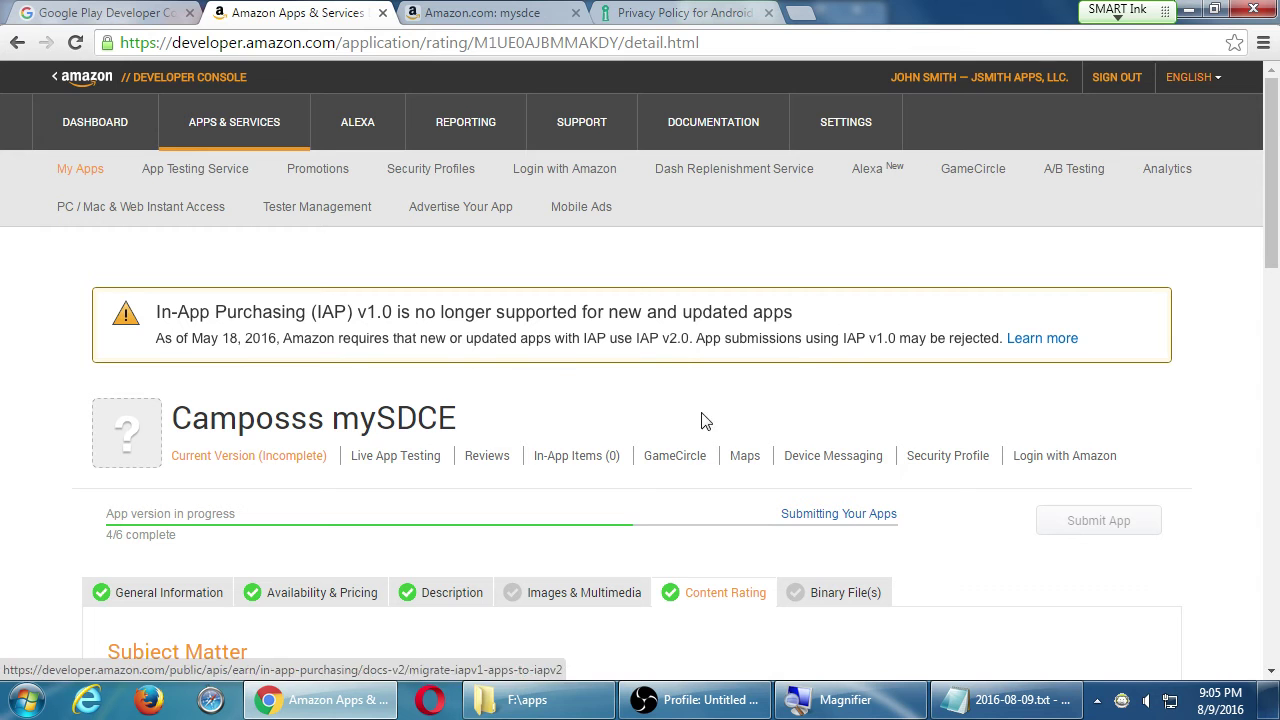
- Check the Subject Matter ratings (all None, Academic Yes), then go to the Binary File(s) tab
{"action": "scroll", "coordinate": [706, 517], "scroll_direction": "down", "scroll_amount": 4}
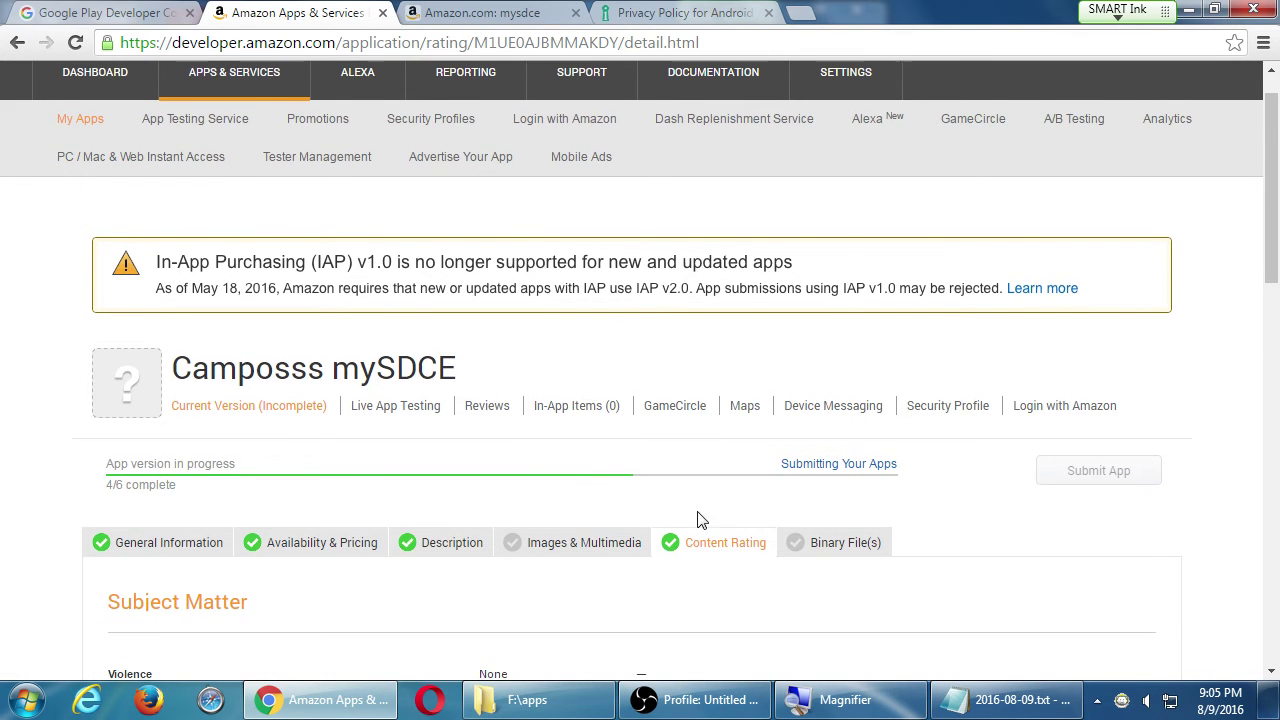
{"action": "scroll", "coordinate": [660, 518], "scroll_direction": "down", "scroll_amount": 2}
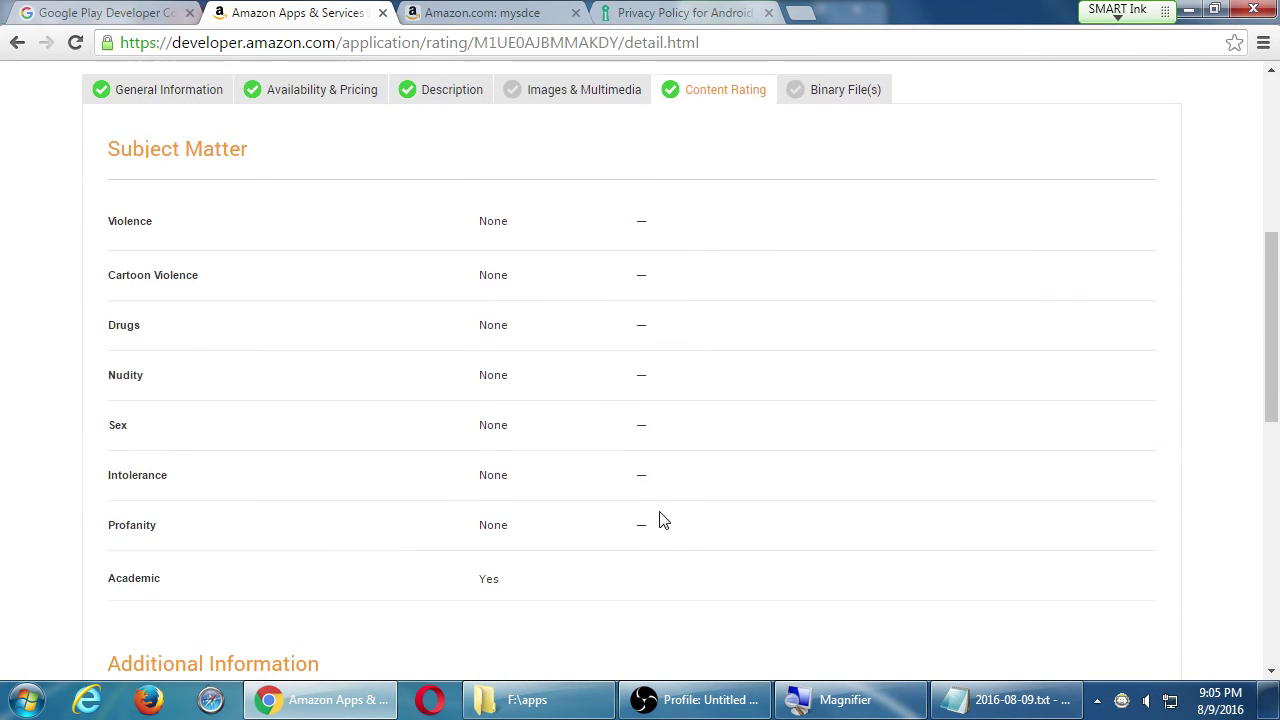
{"action": "scroll", "coordinate": [672, 518], "scroll_direction": "up", "scroll_amount": 4}
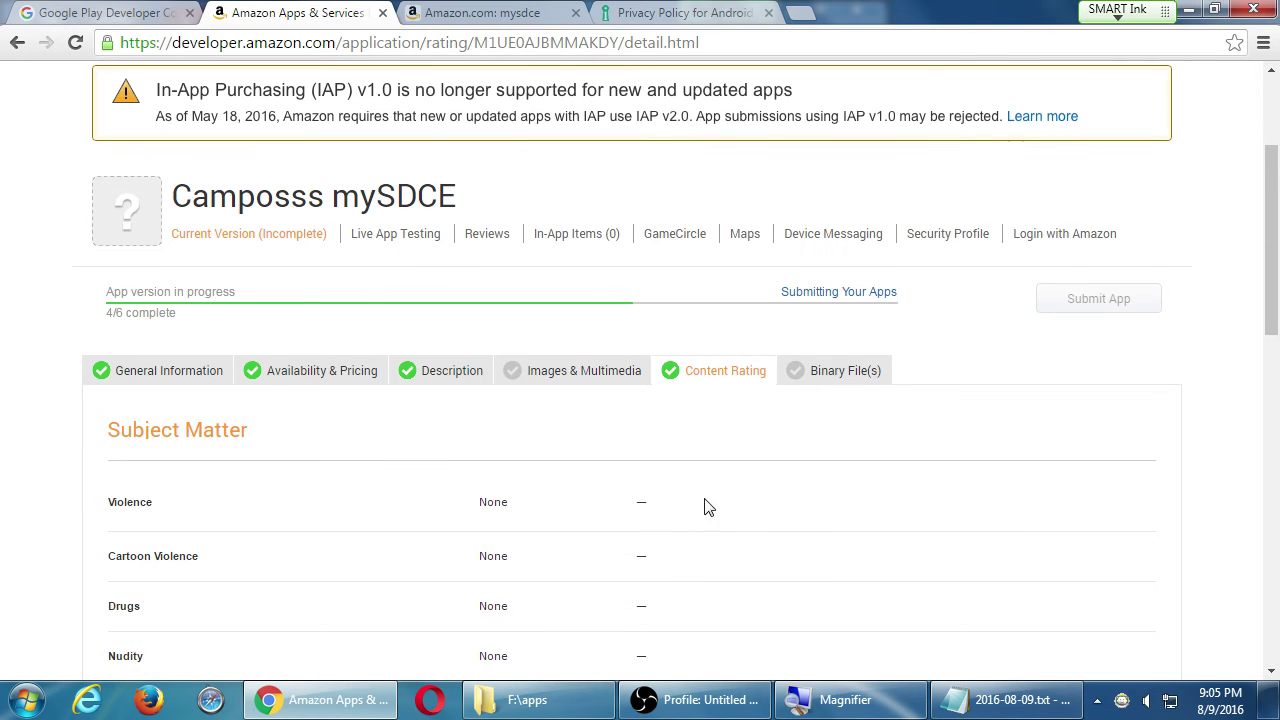
{"action": "left_click", "coordinate": [839, 384]}
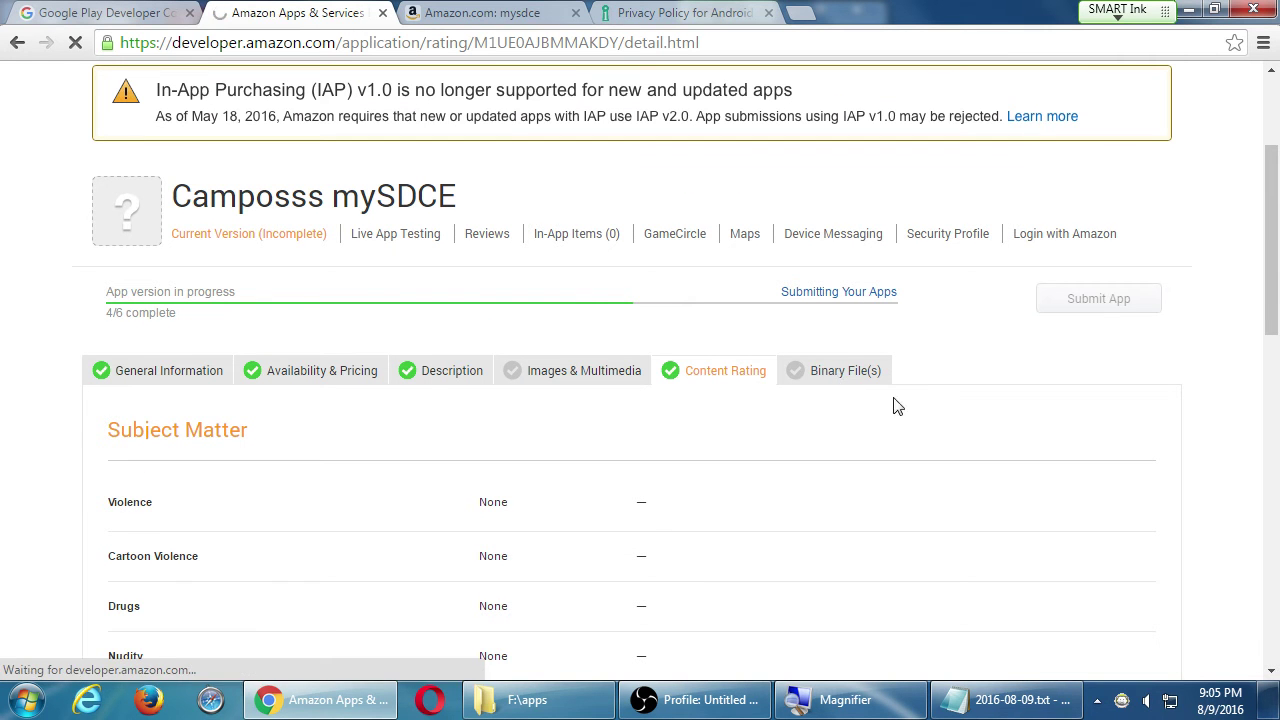
- Scroll through the Binary File(s) form and magnify it to read the Amazon DRM (Yes) and certificate hash fields
{"action": "scroll", "coordinate": [1080, 450], "scroll_direction": "down", "scroll_amount": 4}
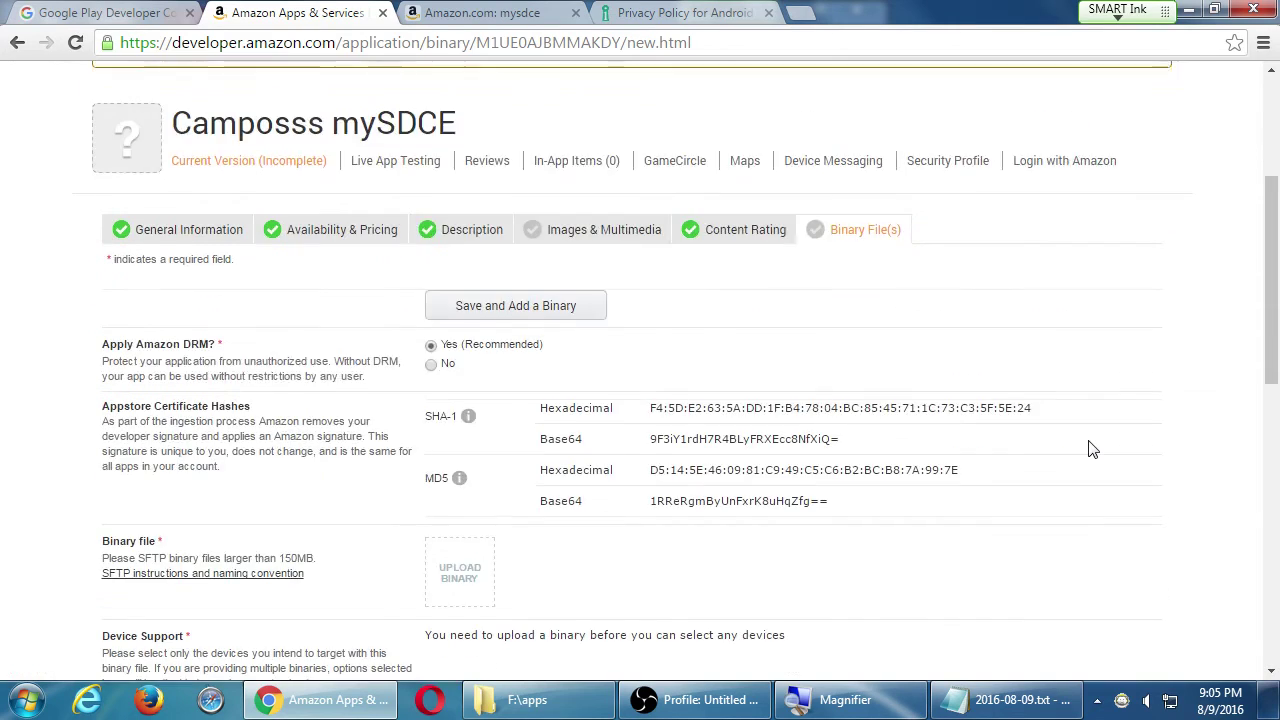
{"action": "scroll", "coordinate": [1093, 450], "scroll_direction": "down", "scroll_amount": 4}
{"action": "scroll", "coordinate": [1093, 450], "scroll_direction": "up", "scroll_amount": 4}
{"action": "scroll", "coordinate": [1093, 450], "scroll_direction": "down", "scroll_amount": 9}
{"action": "scroll", "coordinate": [1093, 450], "scroll_direction": "up", "scroll_amount": 10}
{"action": "scroll", "coordinate": [1093, 450], "scroll_direction": "down", "scroll_amount": 2}
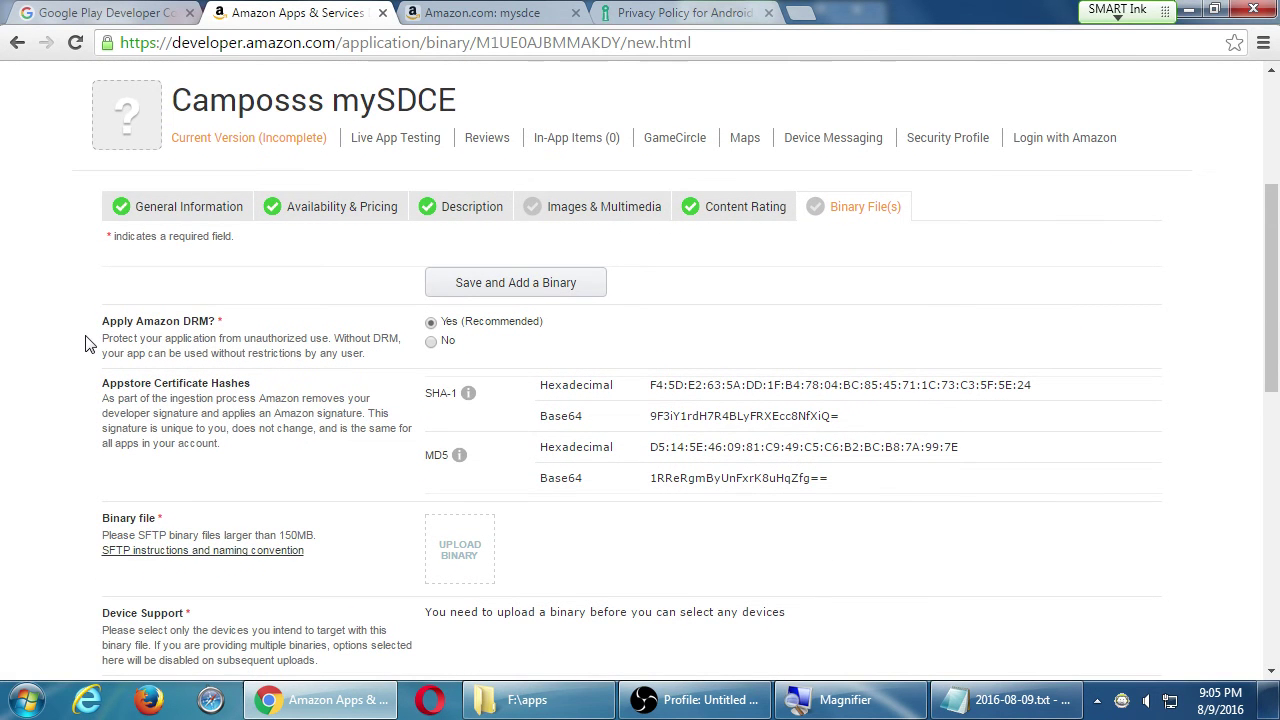
{"action": "key", "text": "super+plus"}
{"action": "scroll", "coordinate": [577, 497], "scroll_direction": "down", "scroll_amount": 1}
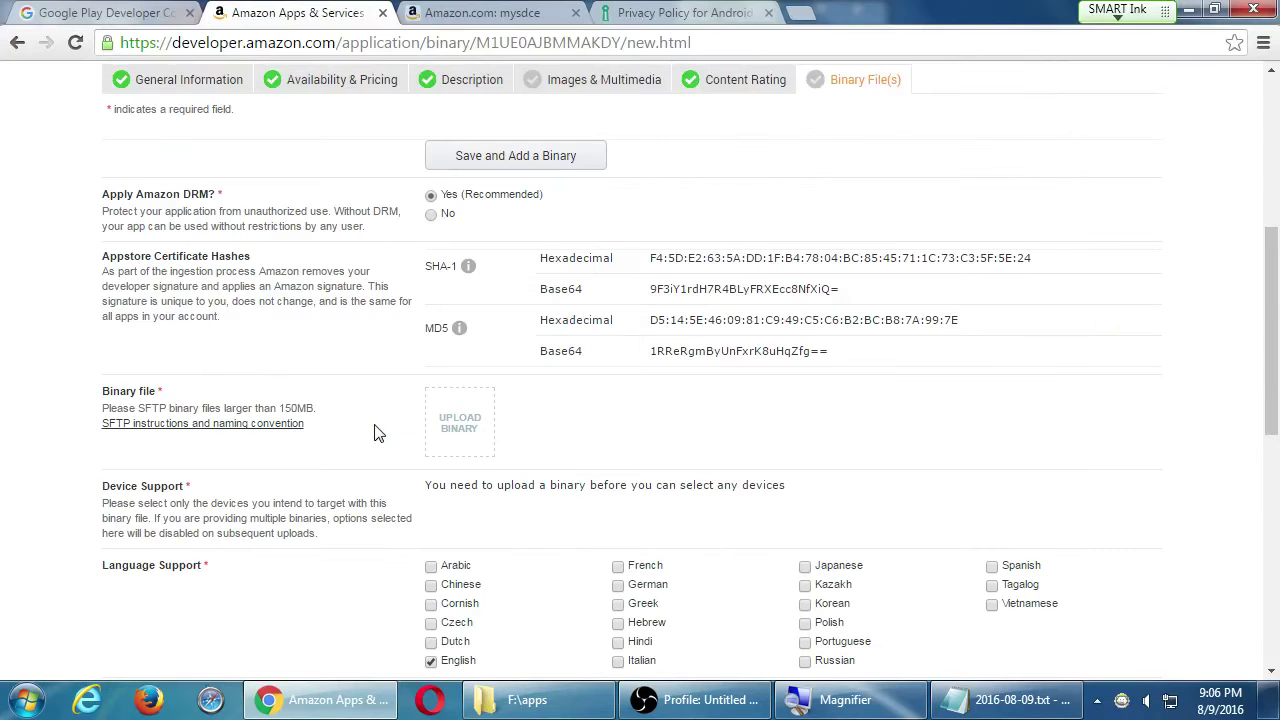
- Upload mysdce1-release.apk from Corsair32Gb (F:) > apps as the app's binary
{"action": "left_click", "coordinate": [476, 432]}
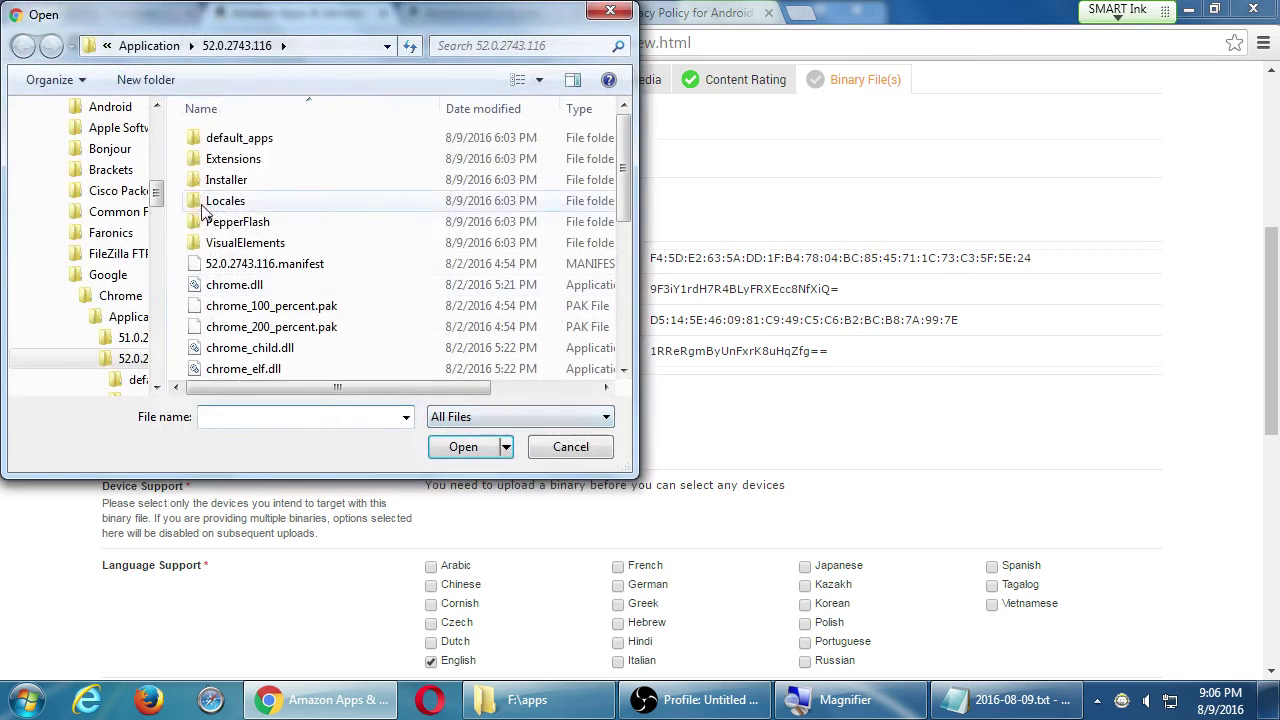
{"action": "left_click_drag", "start_coordinate": [155, 196], "coordinate": [157, 120]}
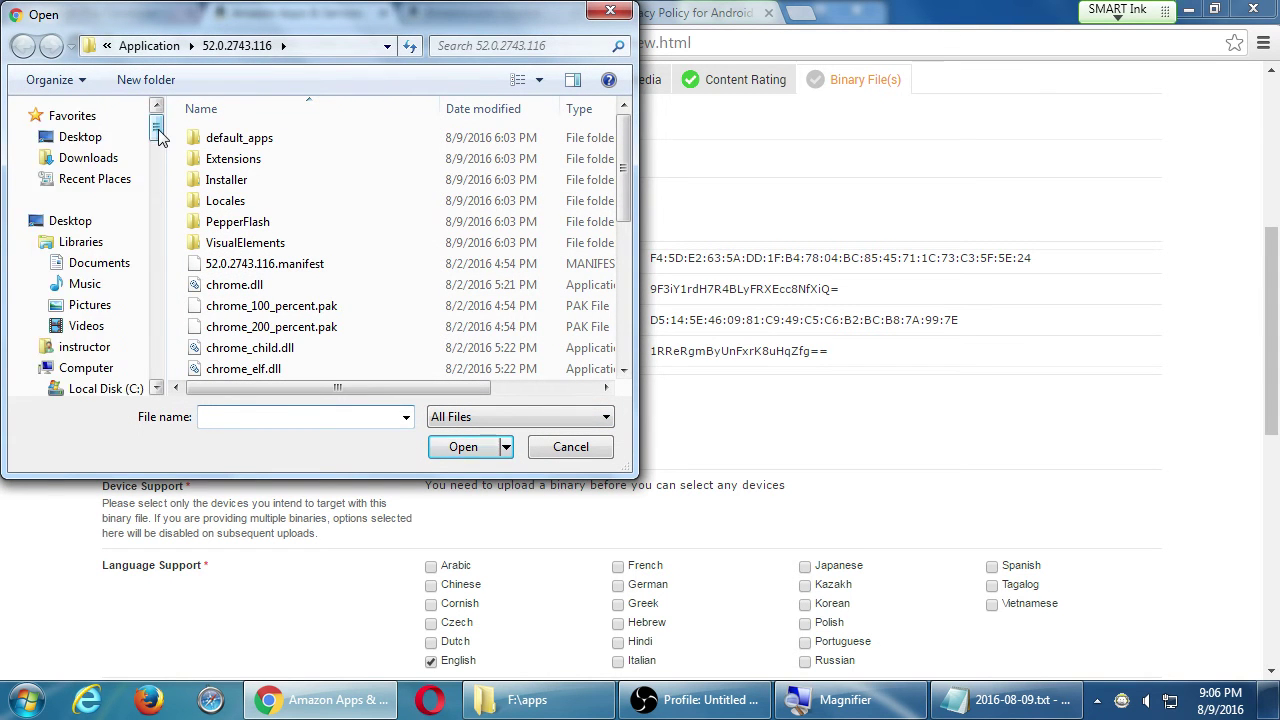
{"action": "left_click", "coordinate": [62, 369]}
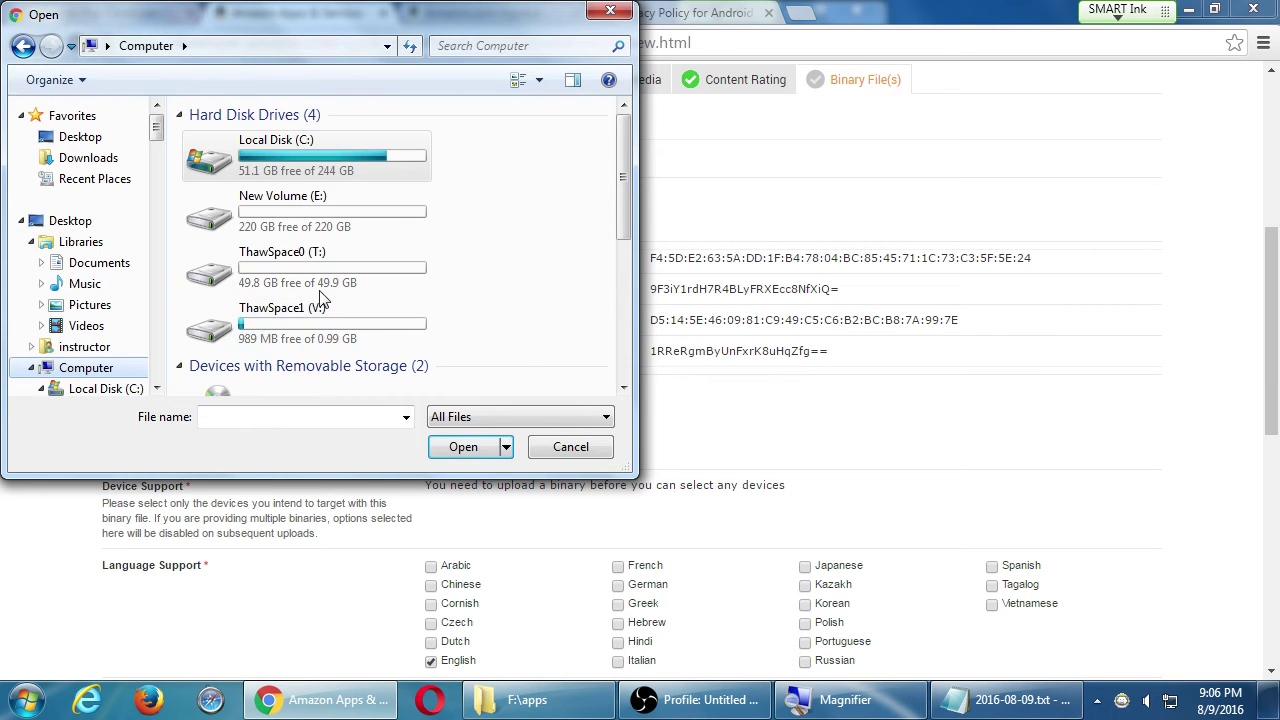
{"action": "scroll", "coordinate": [305, 272], "scroll_direction": "down", "scroll_amount": 5}
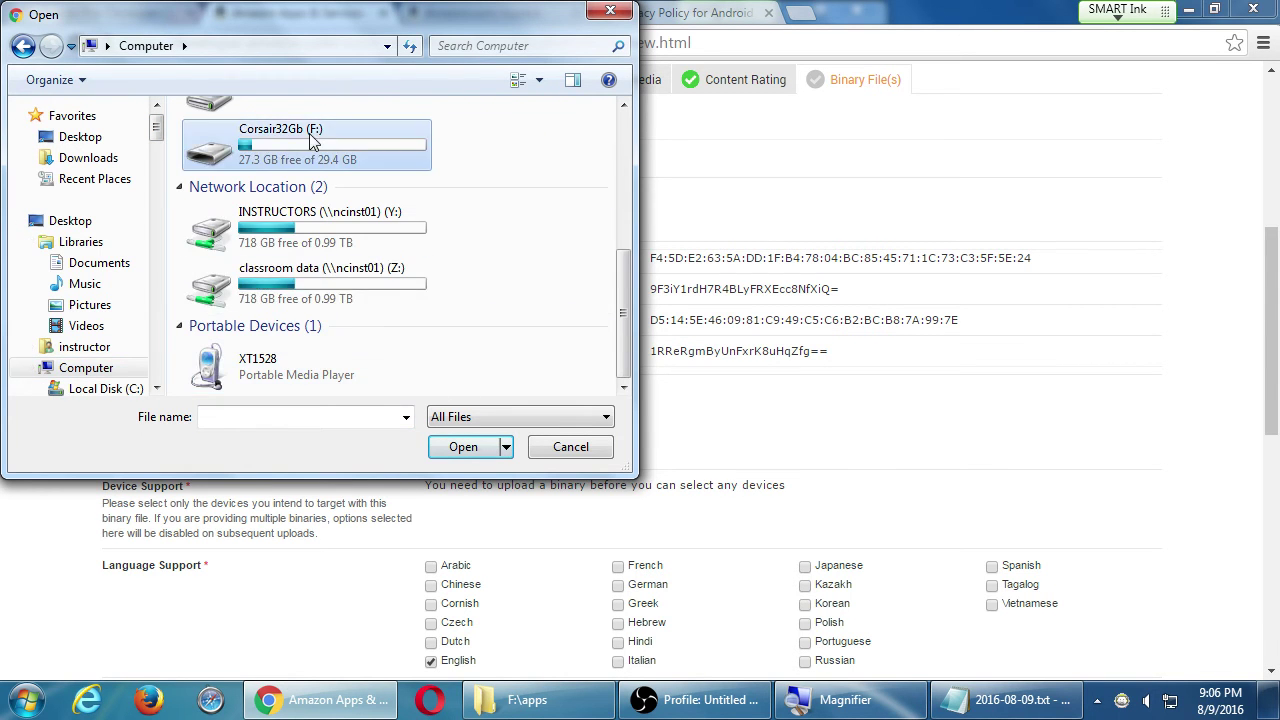
{"action": "double_click", "coordinate": [240, 140]}
{"action": "double_click", "coordinate": [220, 268]}
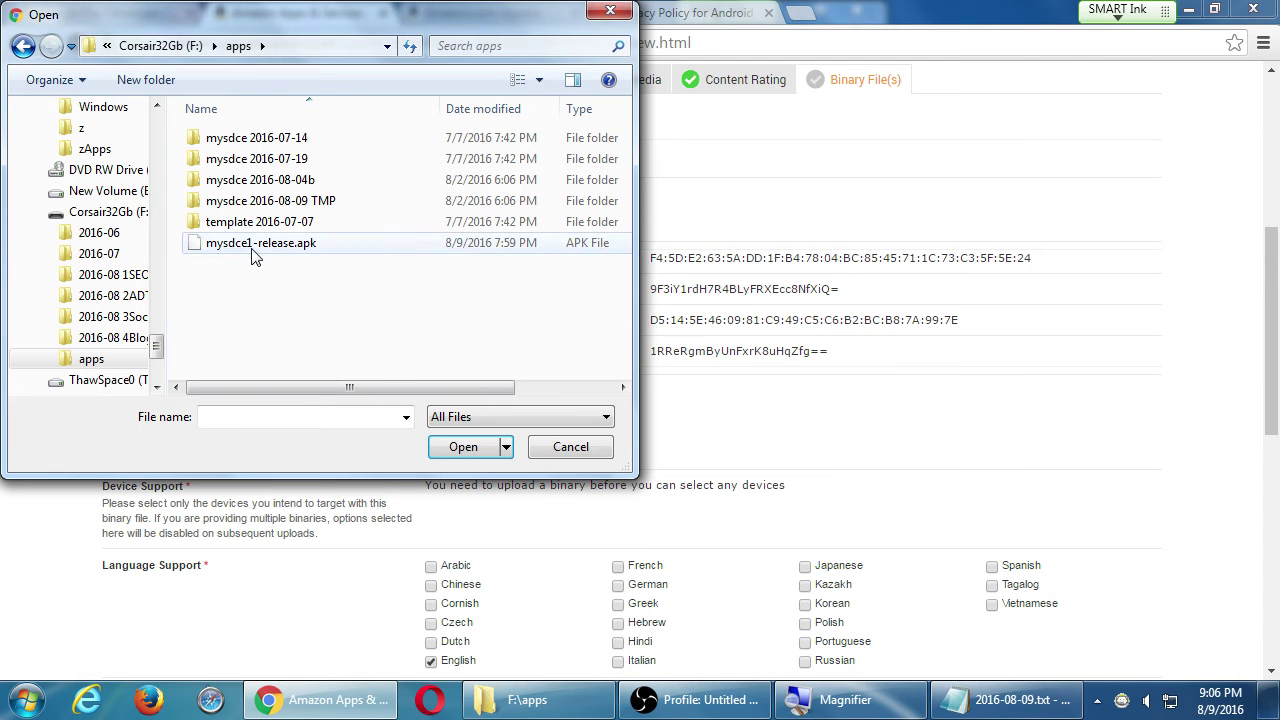
{"action": "left_click", "coordinate": [258, 248]}
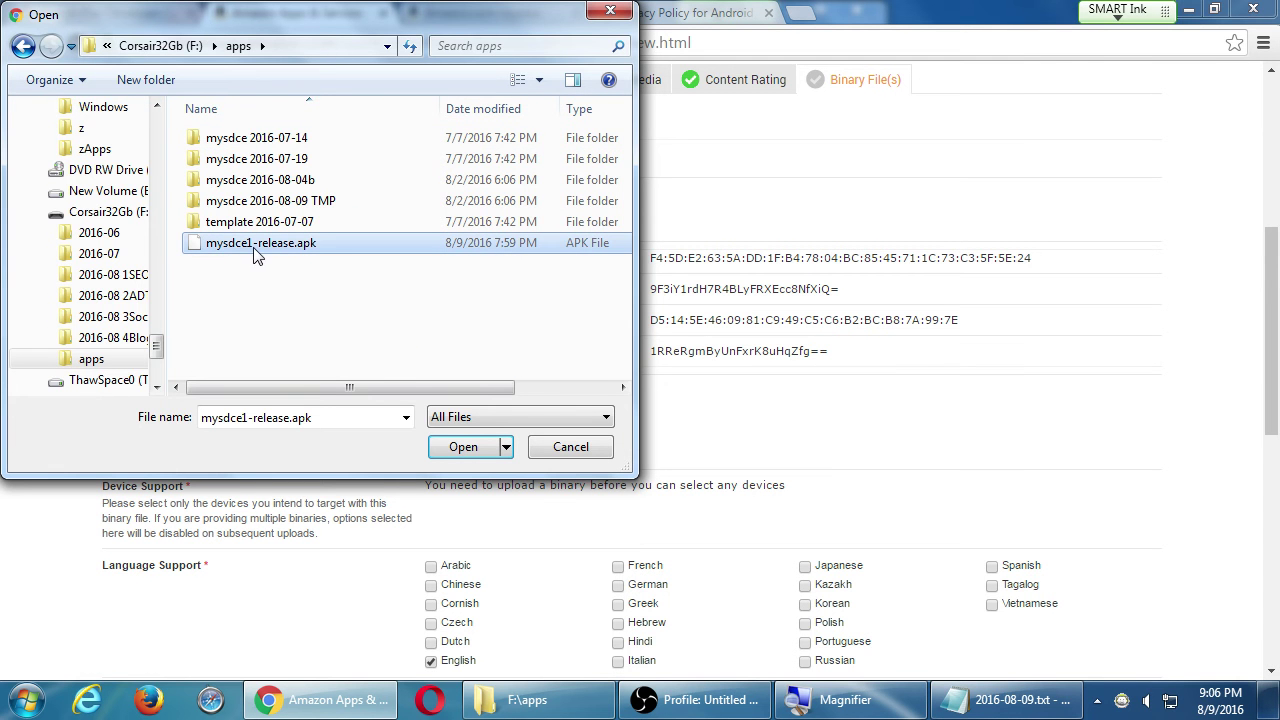
{"action": "left_click", "coordinate": [460, 447]}
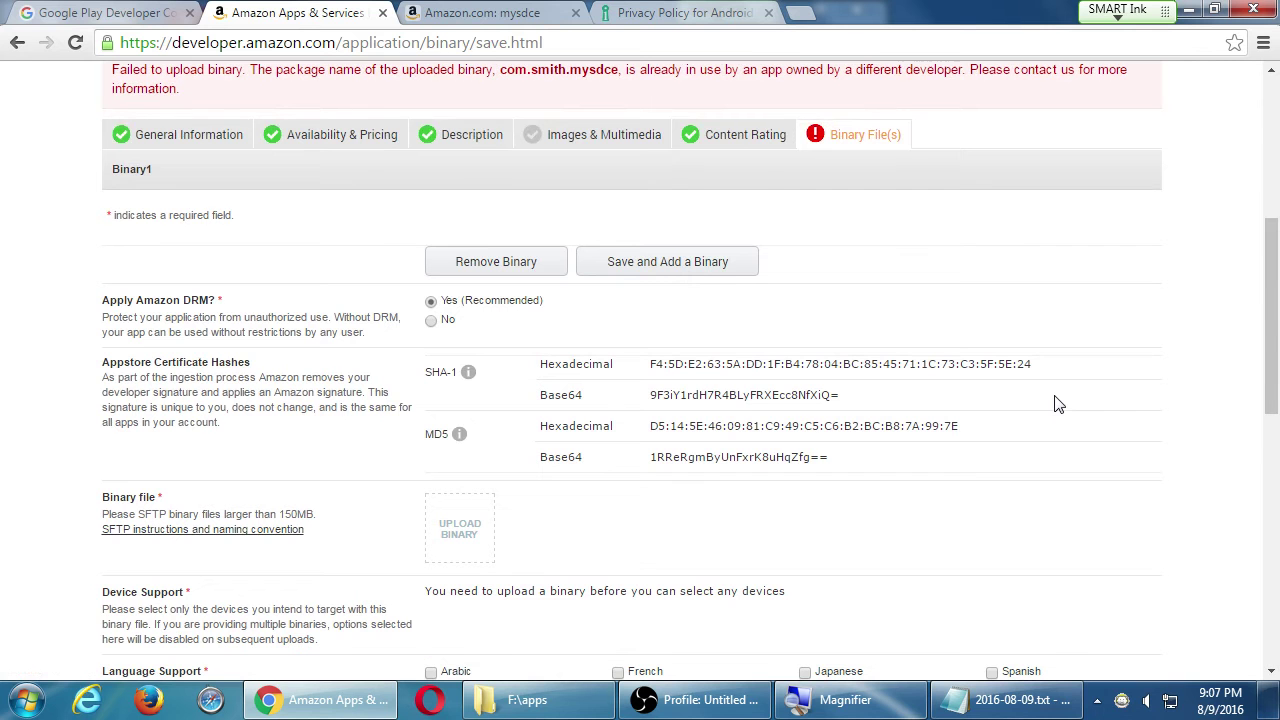
- Read the 'Failed to upload binary' banner: the package name belongs to another developer's app
{"action": "scroll", "coordinate": [952, 360], "scroll_direction": "up", "scroll_amount": 1}
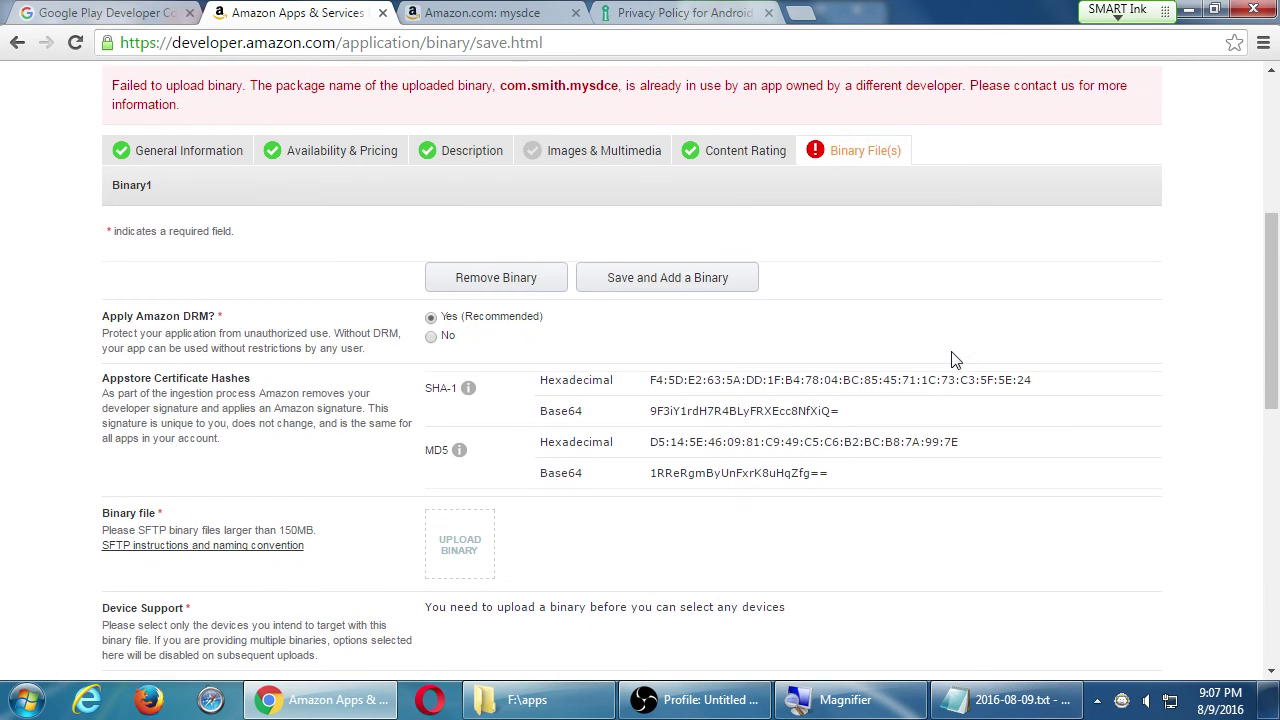
{"action": "scroll", "coordinate": [950, 345], "scroll_direction": "up", "scroll_amount": 1}
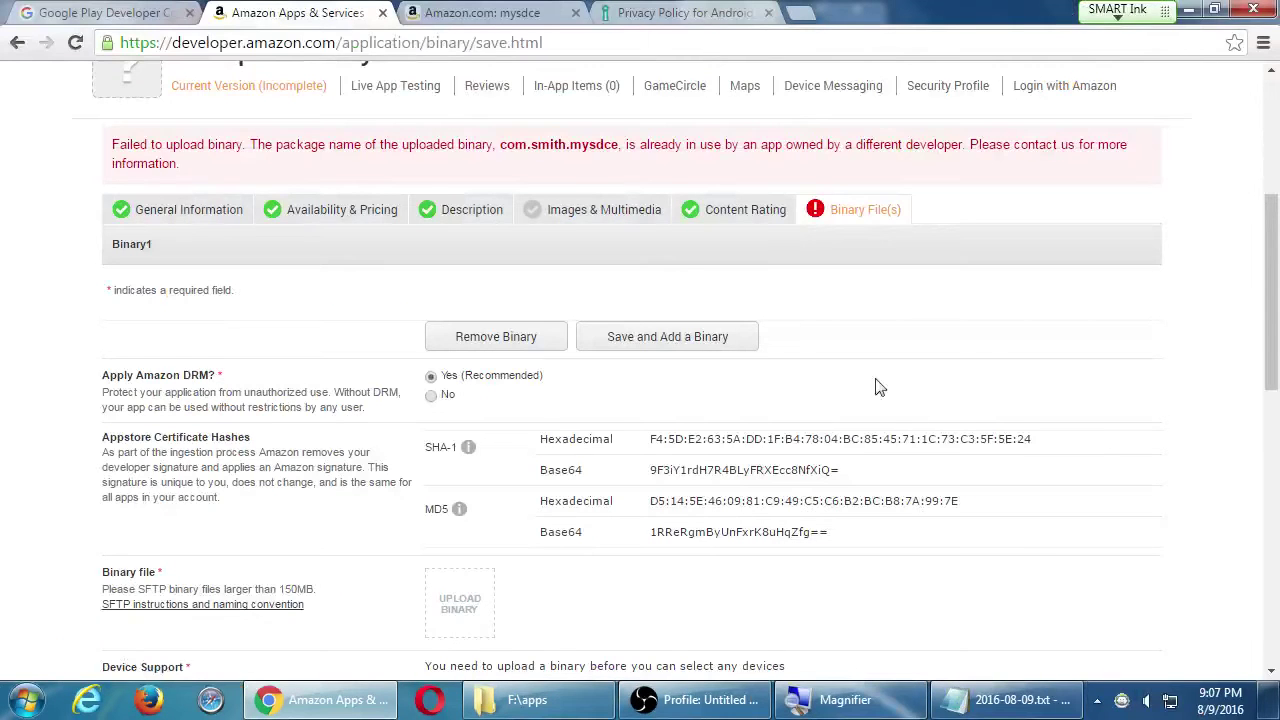
{"action": "scroll", "coordinate": [640, 225], "scroll_direction": "up", "scroll_amount": 1}
{"action": "scroll", "coordinate": [630, 228], "scroll_direction": "up", "scroll_amount": 1}
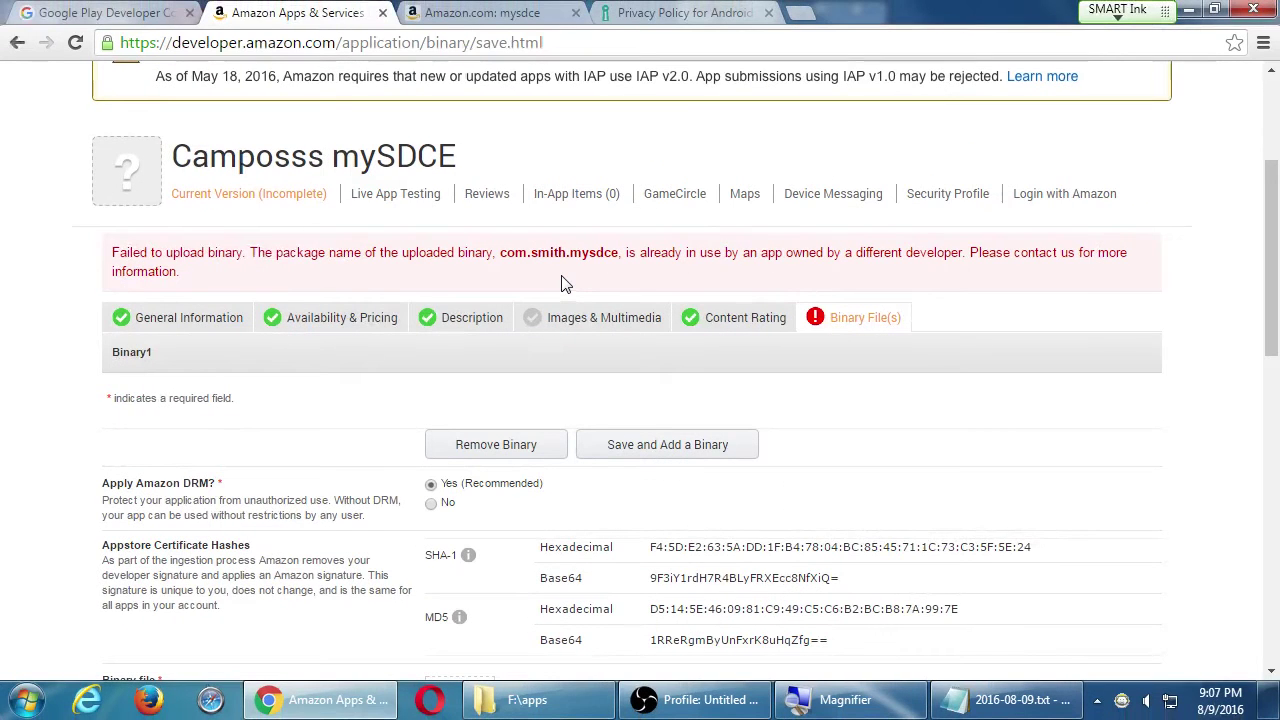
{"action": "scroll", "coordinate": [845, 313], "scroll_direction": "down", "scroll_amount": 4}
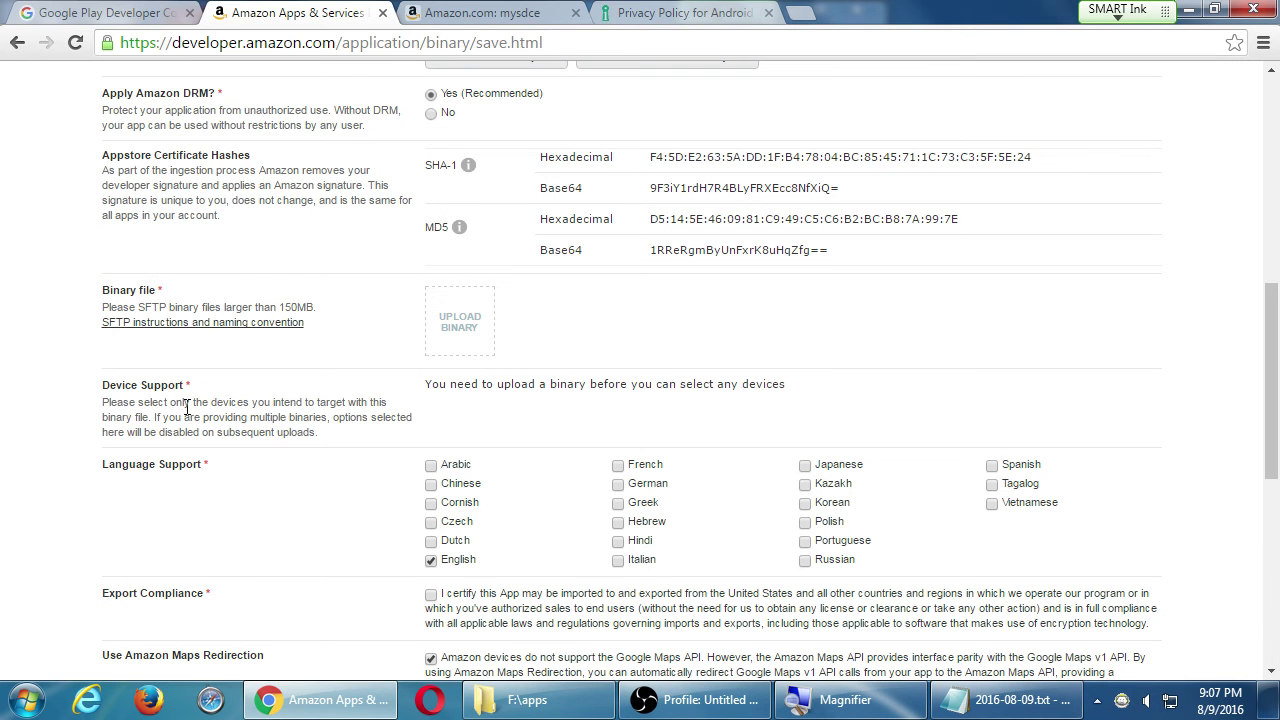
- Tick the Export Compliance checkbox to certify the app
{"action": "scroll", "coordinate": [190, 386], "scroll_direction": "down", "scroll_amount": 3}
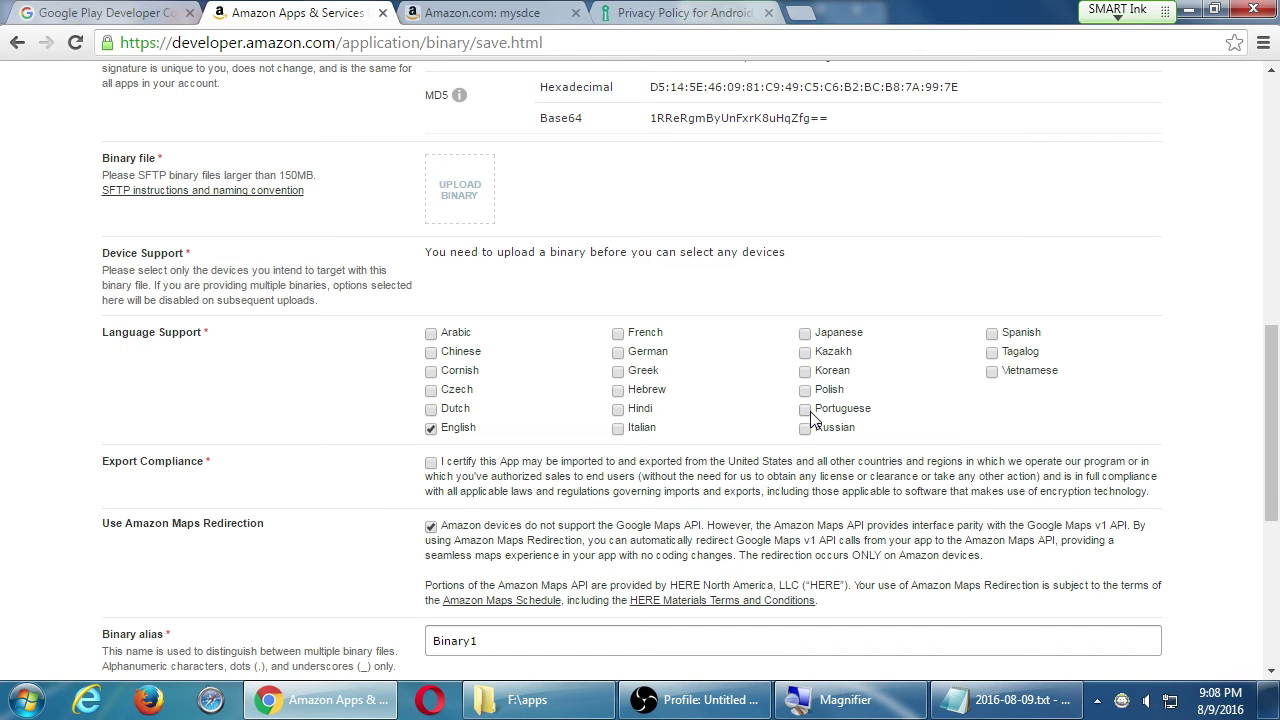
{"action": "scroll", "coordinate": [700, 410], "scroll_direction": "down", "scroll_amount": 3}
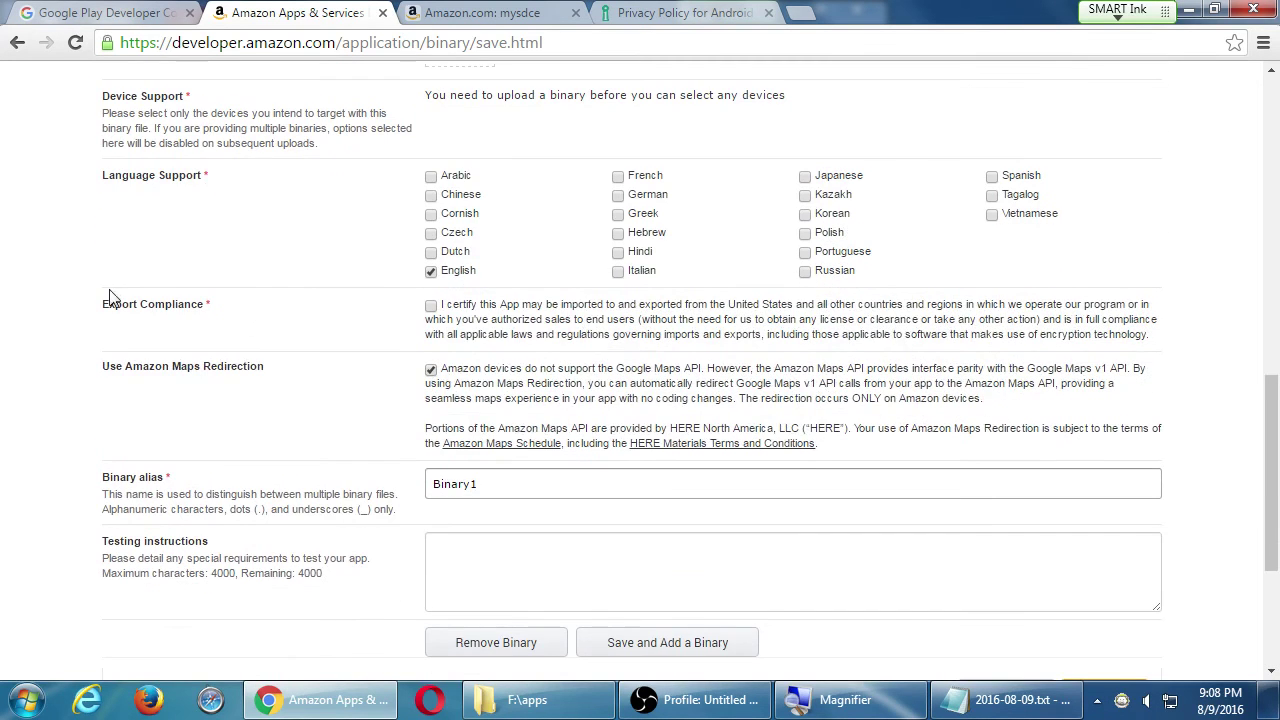
{"action": "left_click_drag", "start_coordinate": [108, 304], "coordinate": [200, 310]}
{"action": "left_click", "coordinate": [174, 310]}
{"action": "left_click", "coordinate": [250, 322]}
{"action": "left_click", "coordinate": [431, 306]}
- Replace the binary alias Binary1 with mysdce1
{"action": "left_click_drag", "start_coordinate": [143, 366], "coordinate": [224, 366]}
{"action": "scroll", "coordinate": [415, 405], "scroll_direction": "down", "scroll_amount": 1}
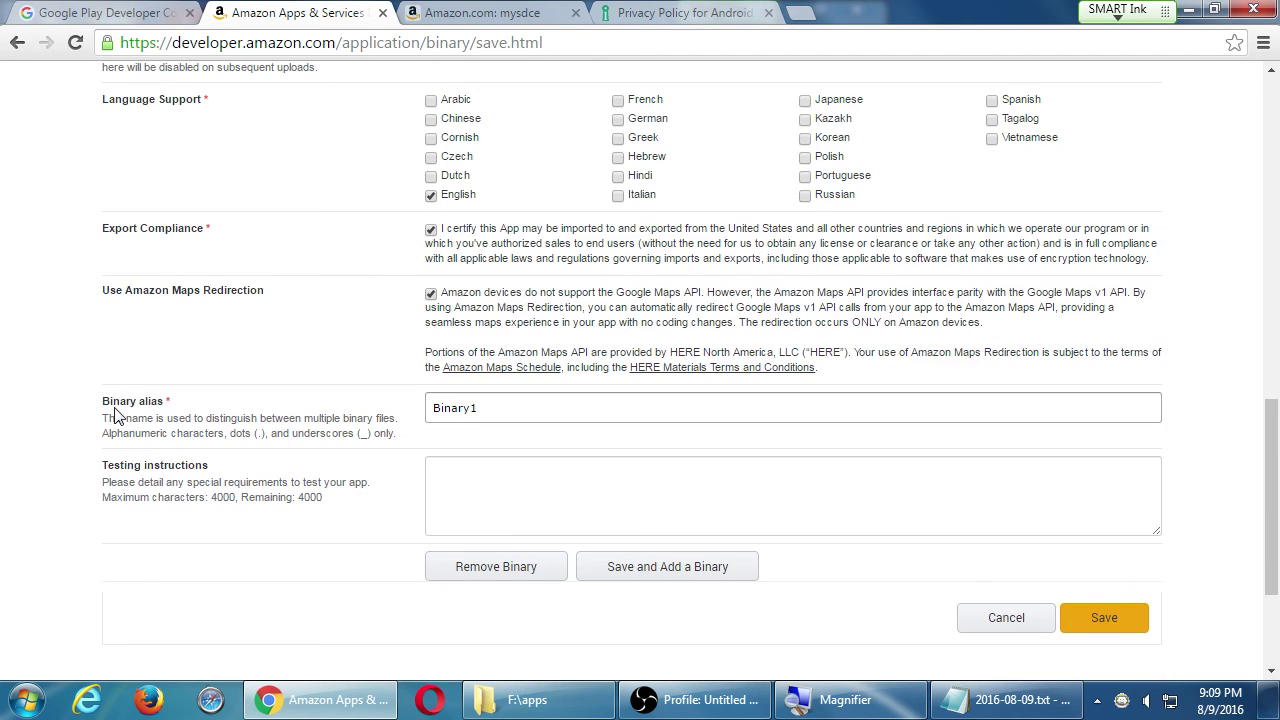
{"action": "left_click_drag", "start_coordinate": [511, 409], "coordinate": [388, 421]}
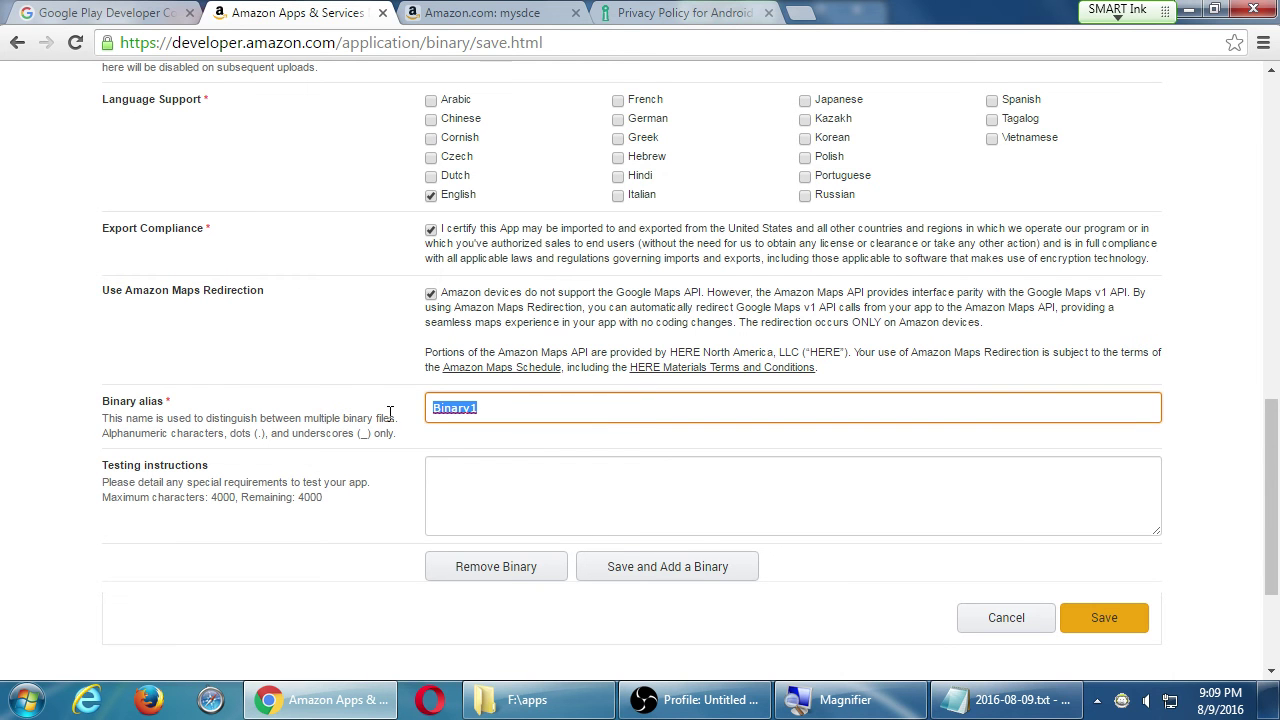
{"action": "type", "text": "mysdce1"}
{"action": "key", "text": "super+e"}
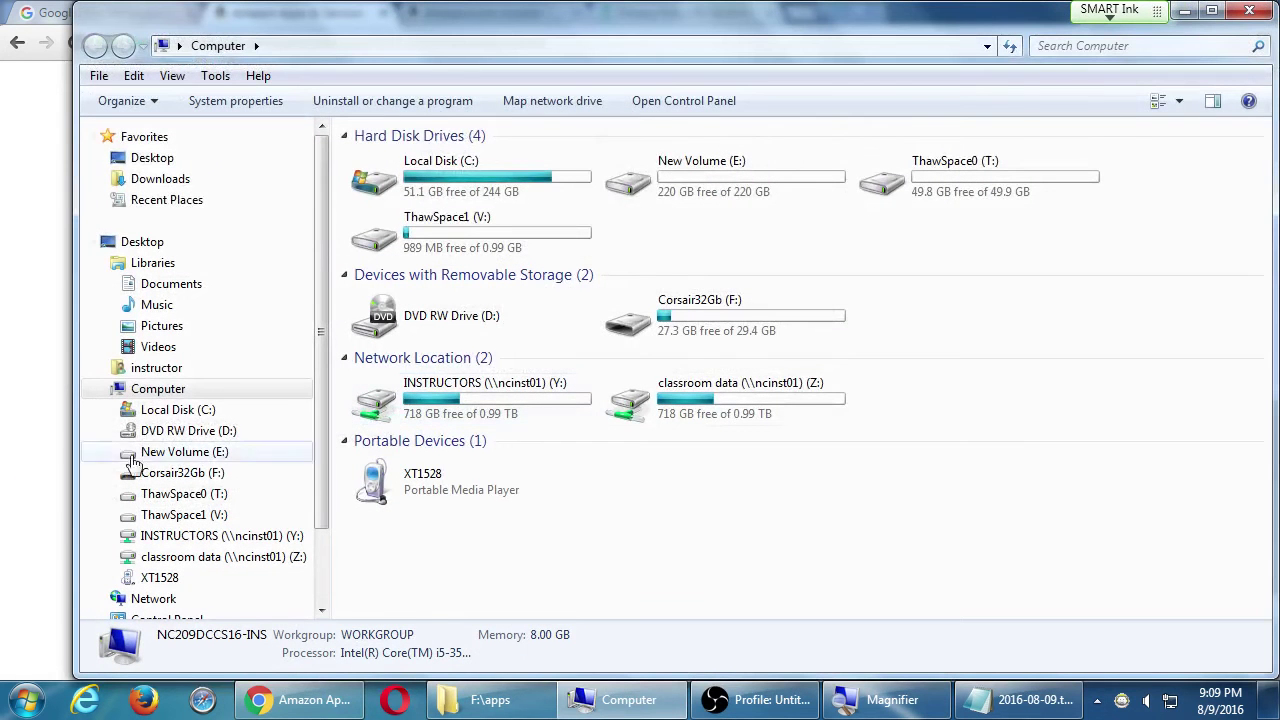
- Open a command window in the mysdce 2016-08-09 TMP folder under F:\apps
{"action": "double_click", "coordinate": [645, 326]}
{"action": "left_click", "coordinate": [446, 246]}
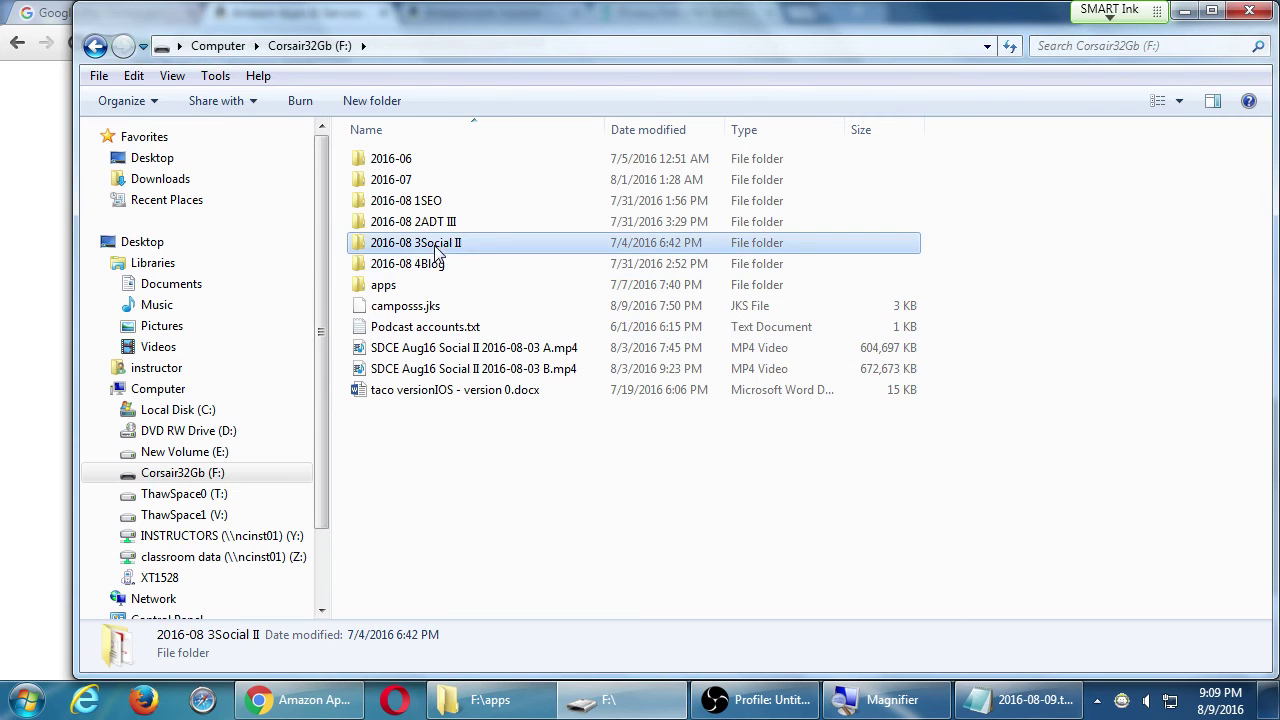
{"action": "double_click", "coordinate": [410, 286]}
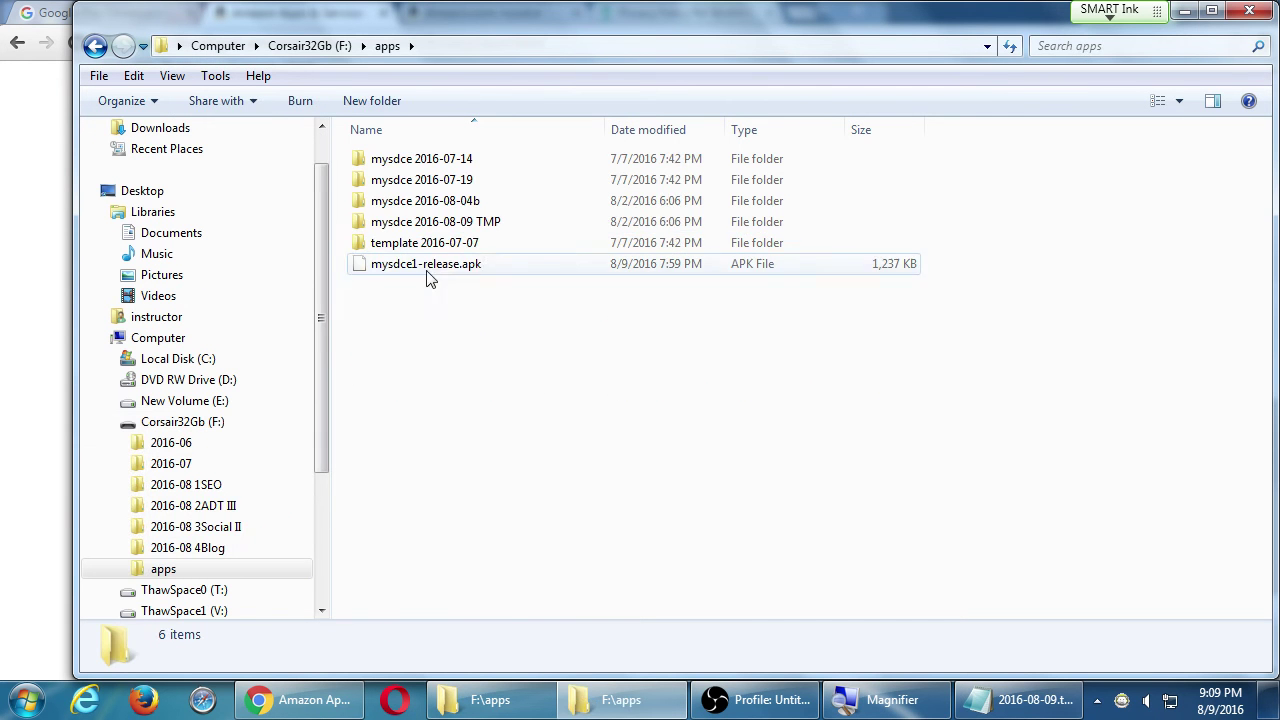
{"action": "right_click", "coordinate": [474, 224]}
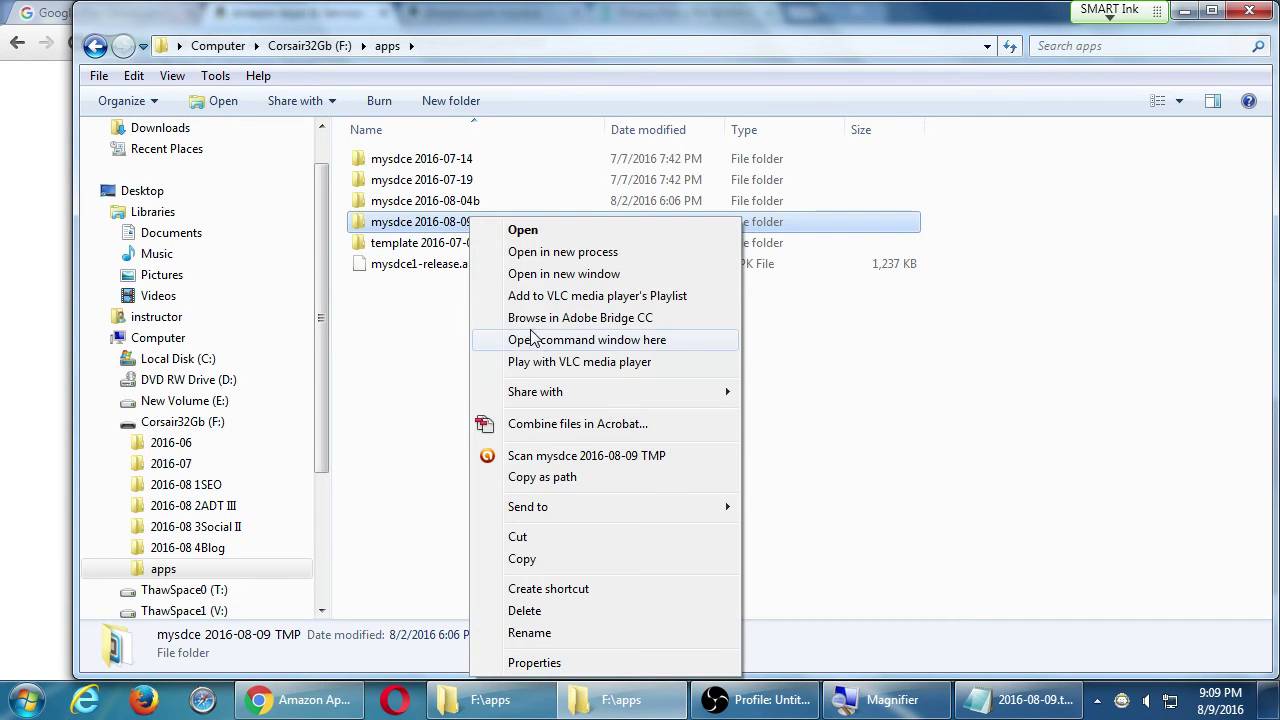
{"action": "left_click", "coordinate": [535, 341]}
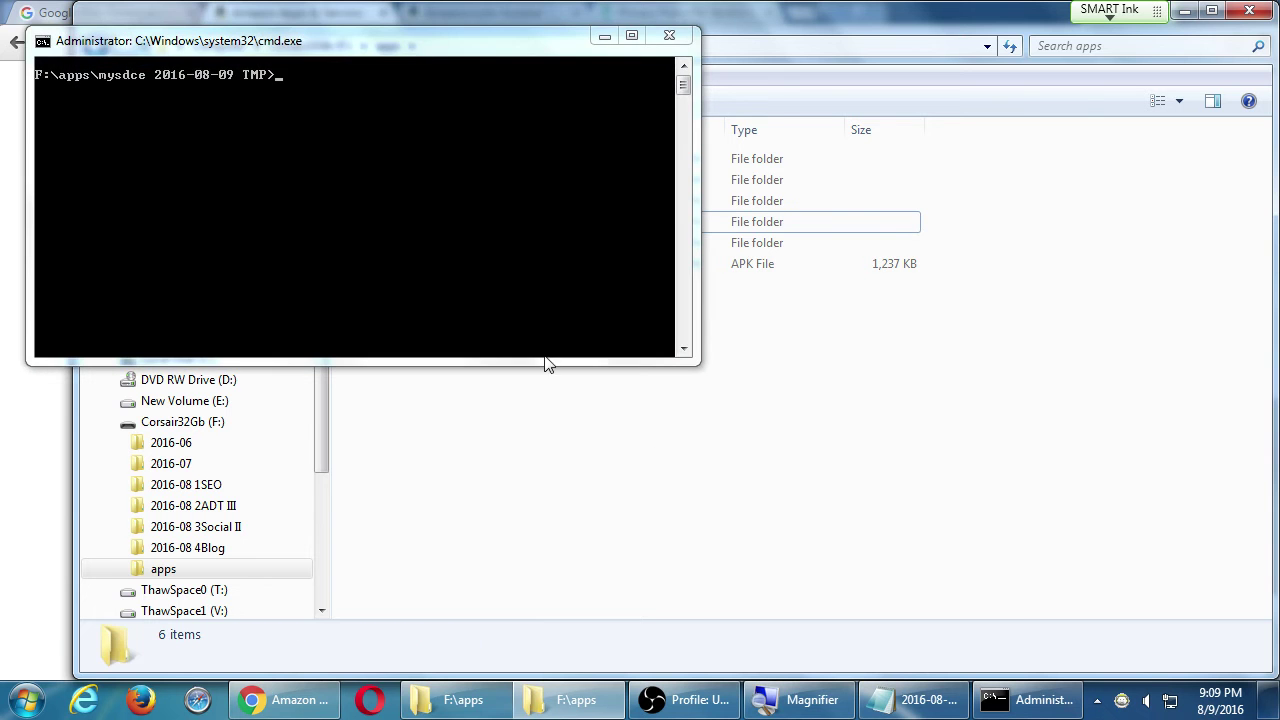
{"action": "left_click_drag", "start_coordinate": [571, 40], "coordinate": [502, 547]}
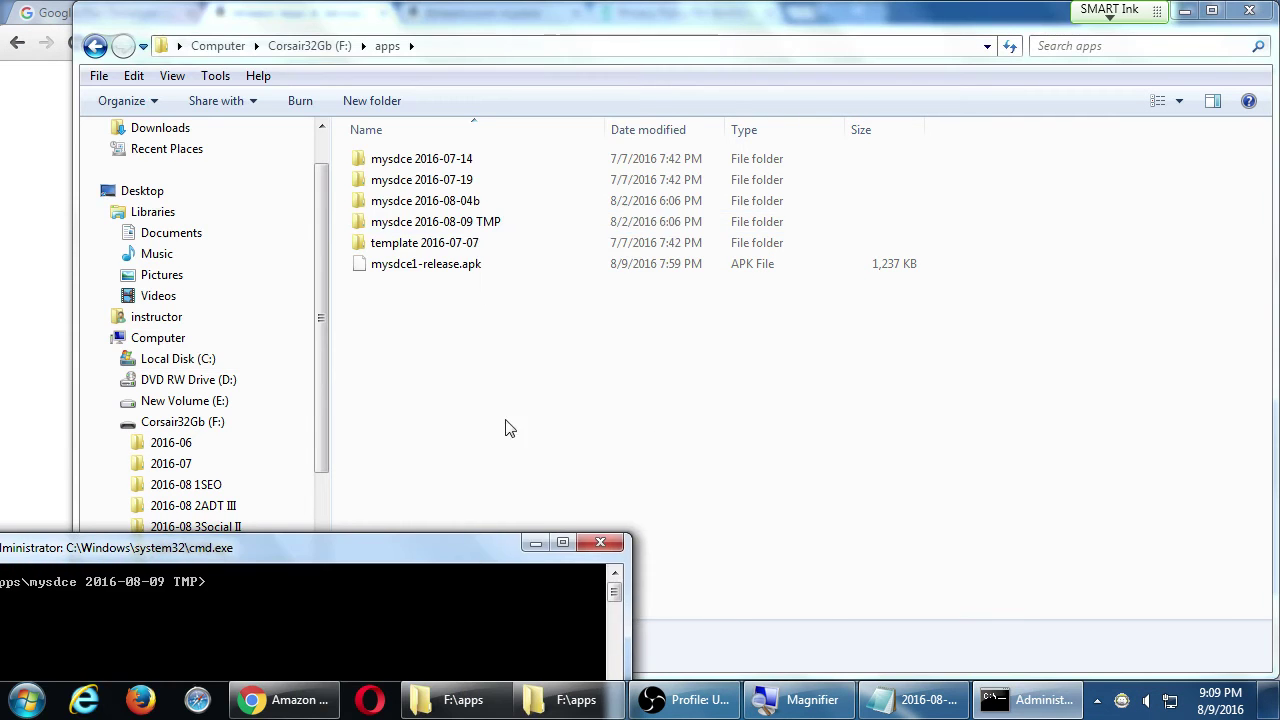
- Open the TMP folder's config.xml in Notepad++
{"action": "left_click", "coordinate": [472, 224]}
{"action": "double_click", "coordinate": [472, 224]}
{"action": "right_click", "coordinate": [416, 286]}
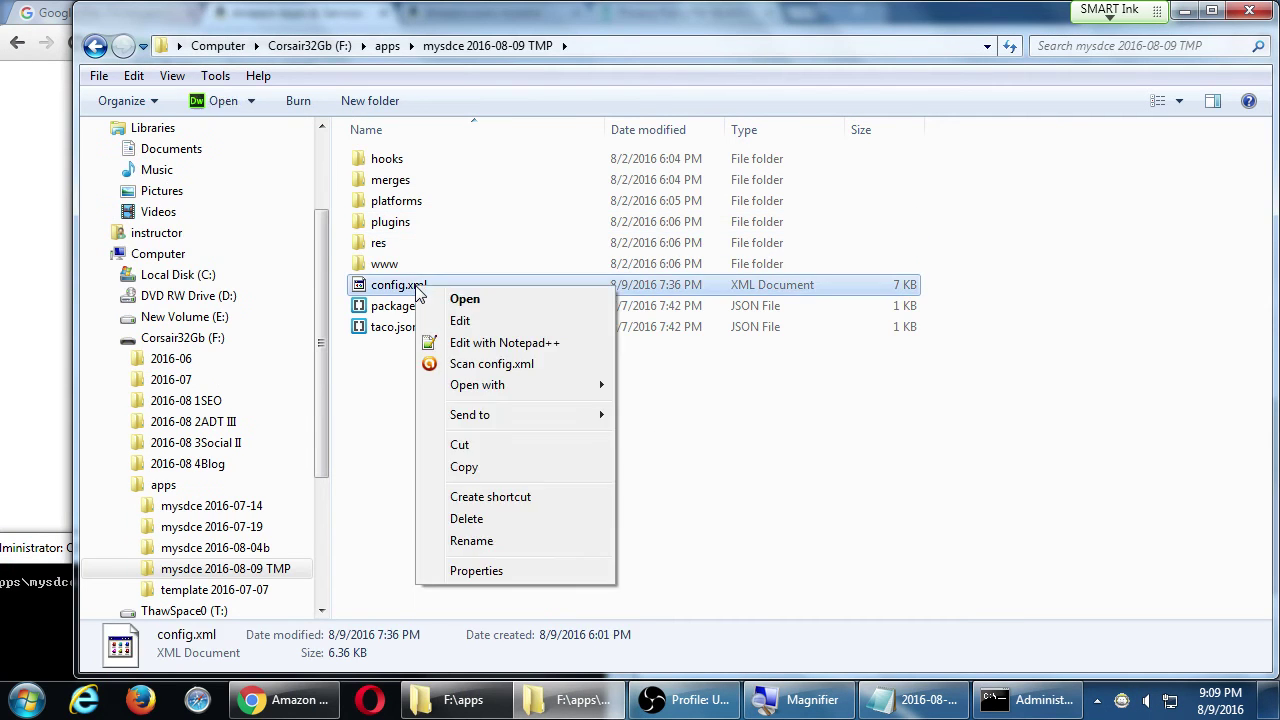
{"action": "left_click", "coordinate": [455, 344]}
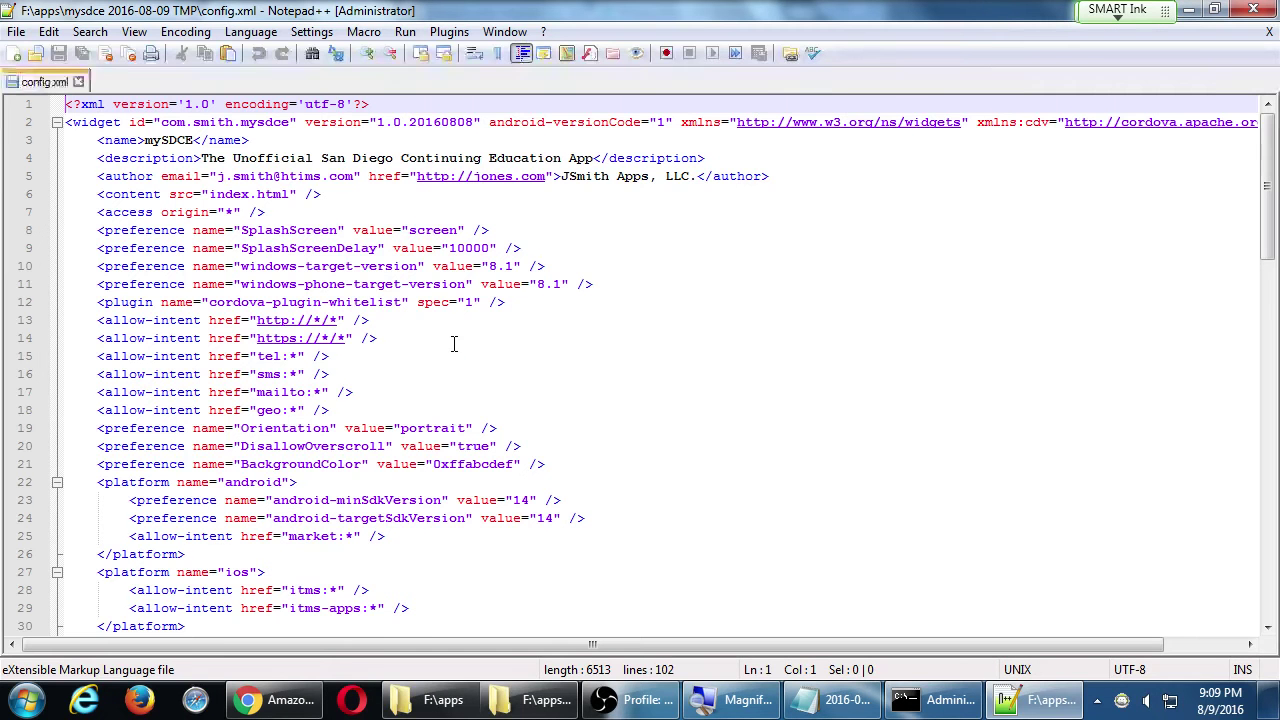
- Change config.xml's widget id to com.camposss.mysdce, save the file and close Notepad++
{"action": "left_click", "coordinate": [228, 122]}
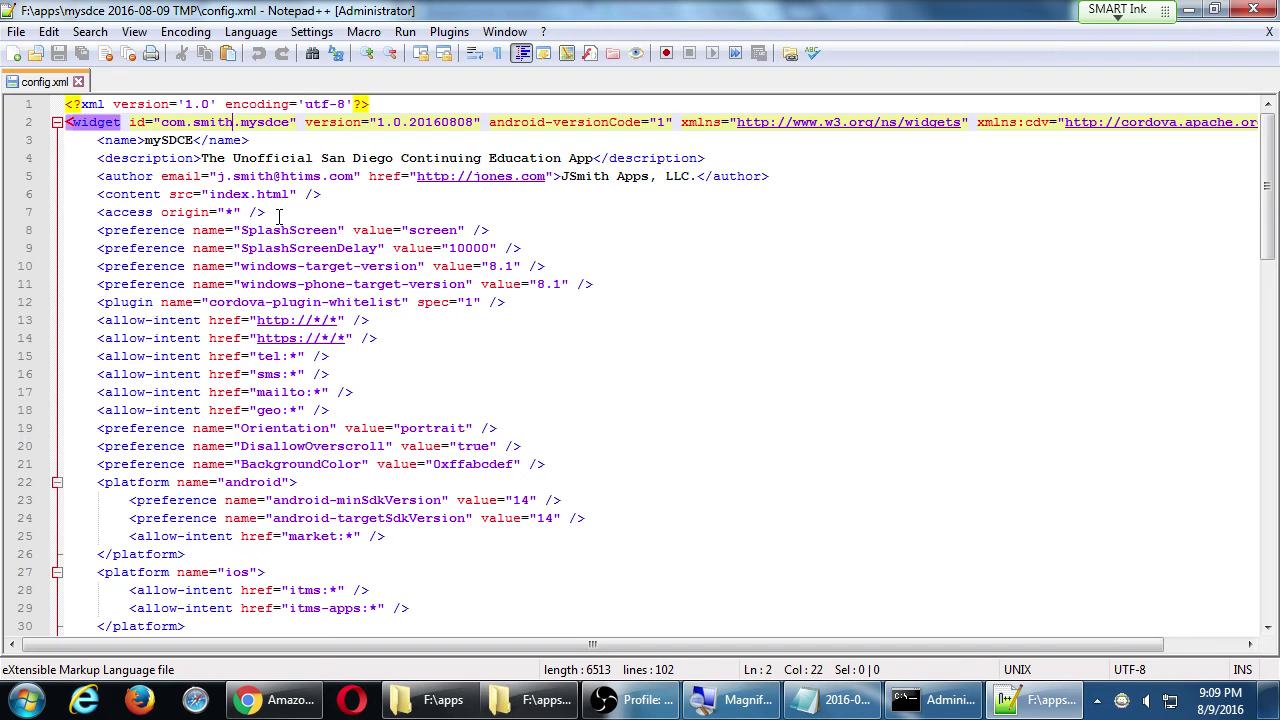
{"action": "key", "text": "BackSpace"}
{"action": "key", "text": "BackSpace"}
{"action": "key", "text": "BackSpace"}
{"action": "key", "text": "BackSpace"}
{"action": "key", "text": "BackSpace"}
{"action": "type", "text": "camposss"}
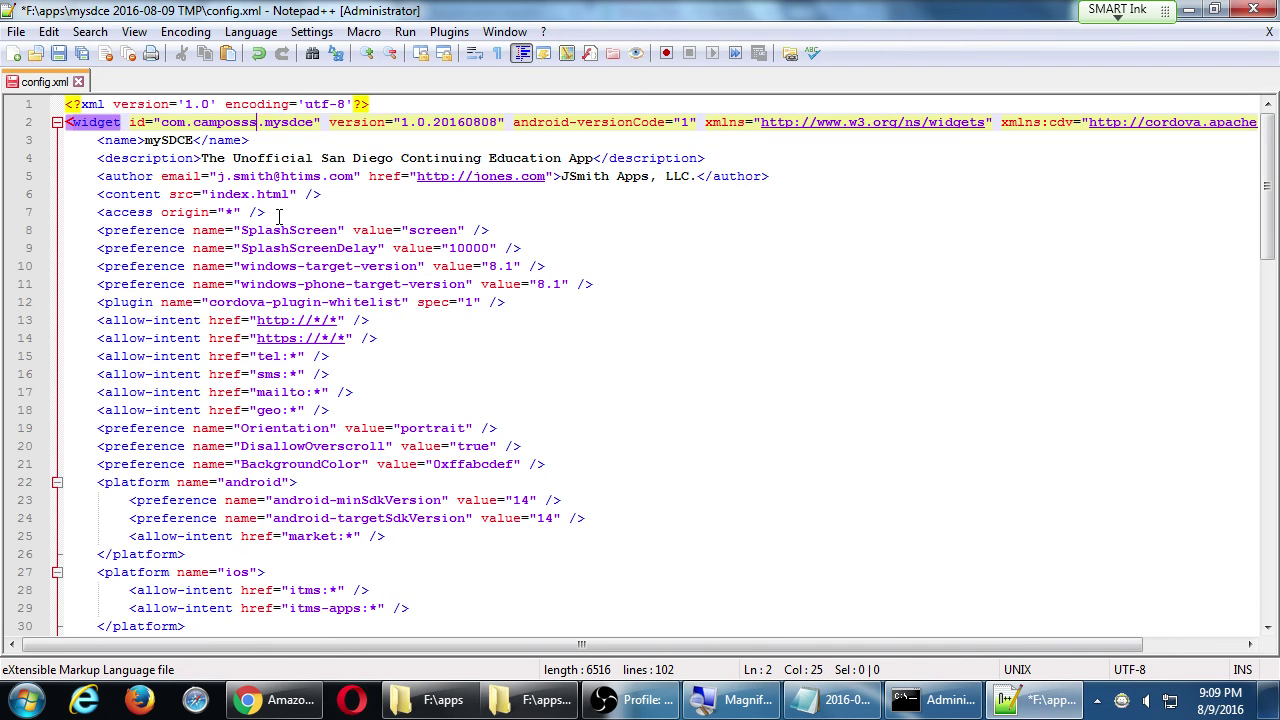
{"action": "key", "text": "ctrl+s"}
{"action": "key", "text": "ctrl+w"}
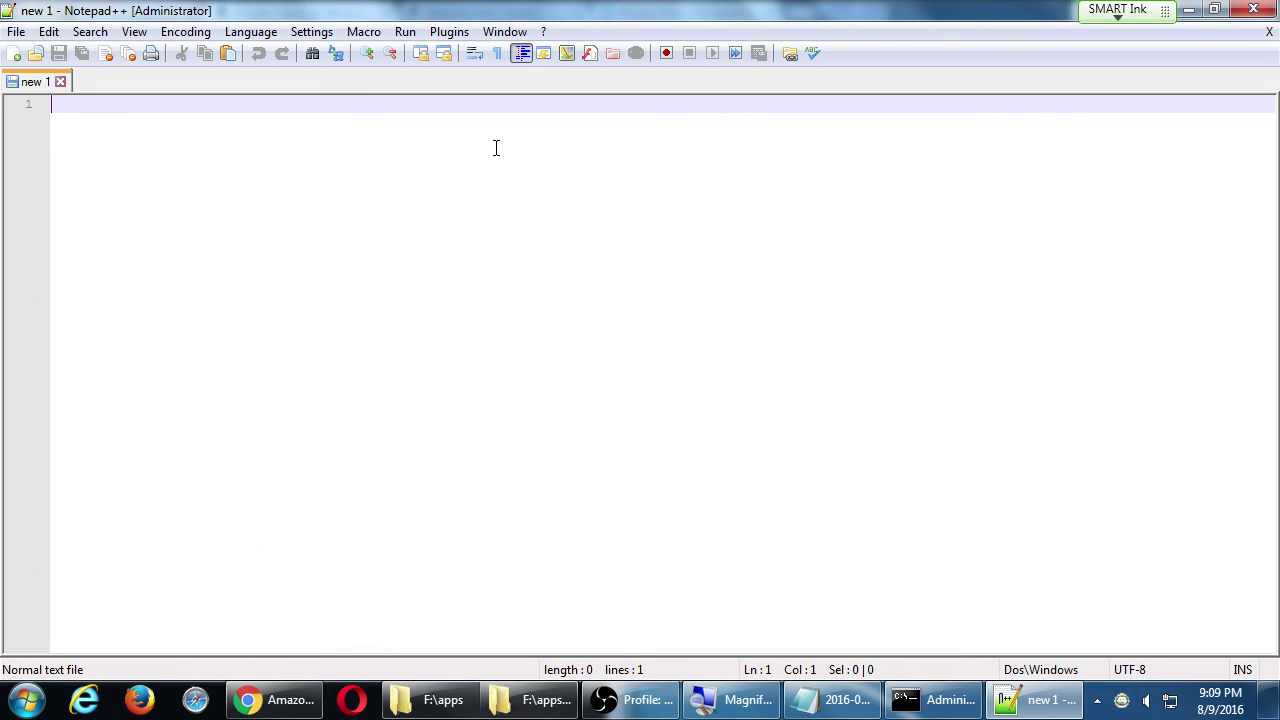
{"action": "key", "text": "alt+F4"}
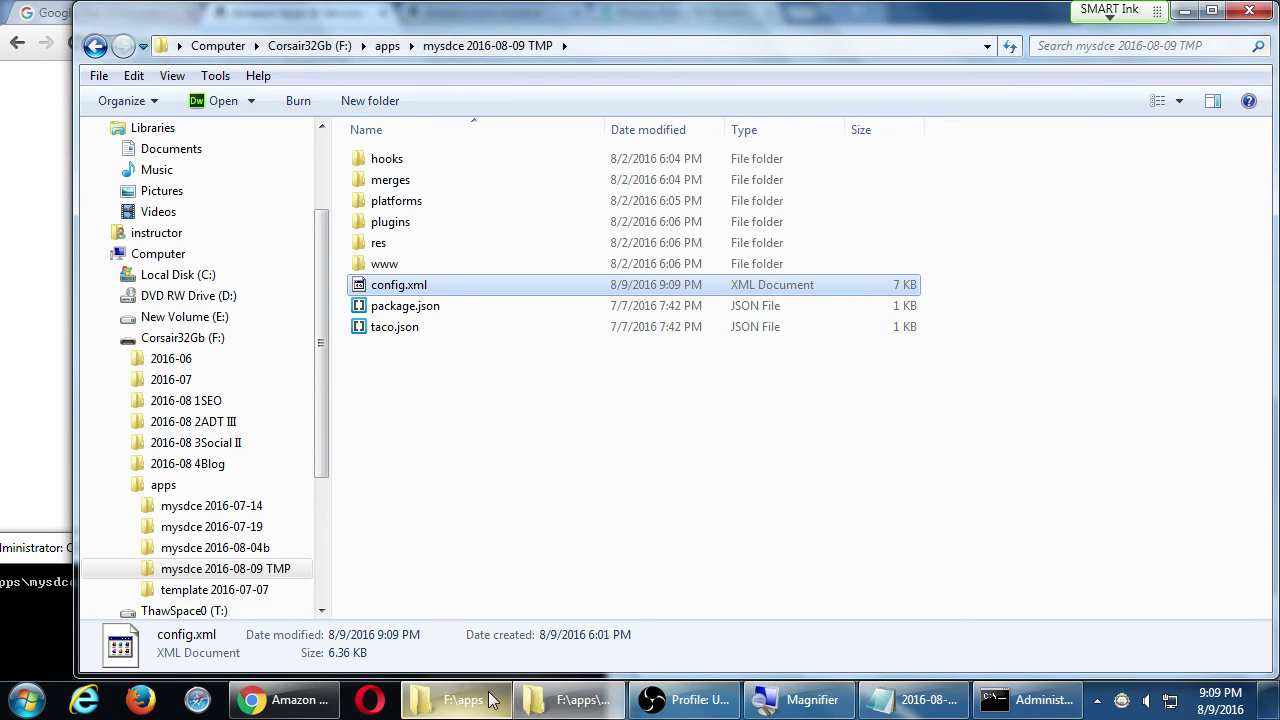
- Back in Chrome, save the mysdce1 binary form, which reloads reporting errors to correct
{"action": "left_click", "coordinate": [285, 690]}
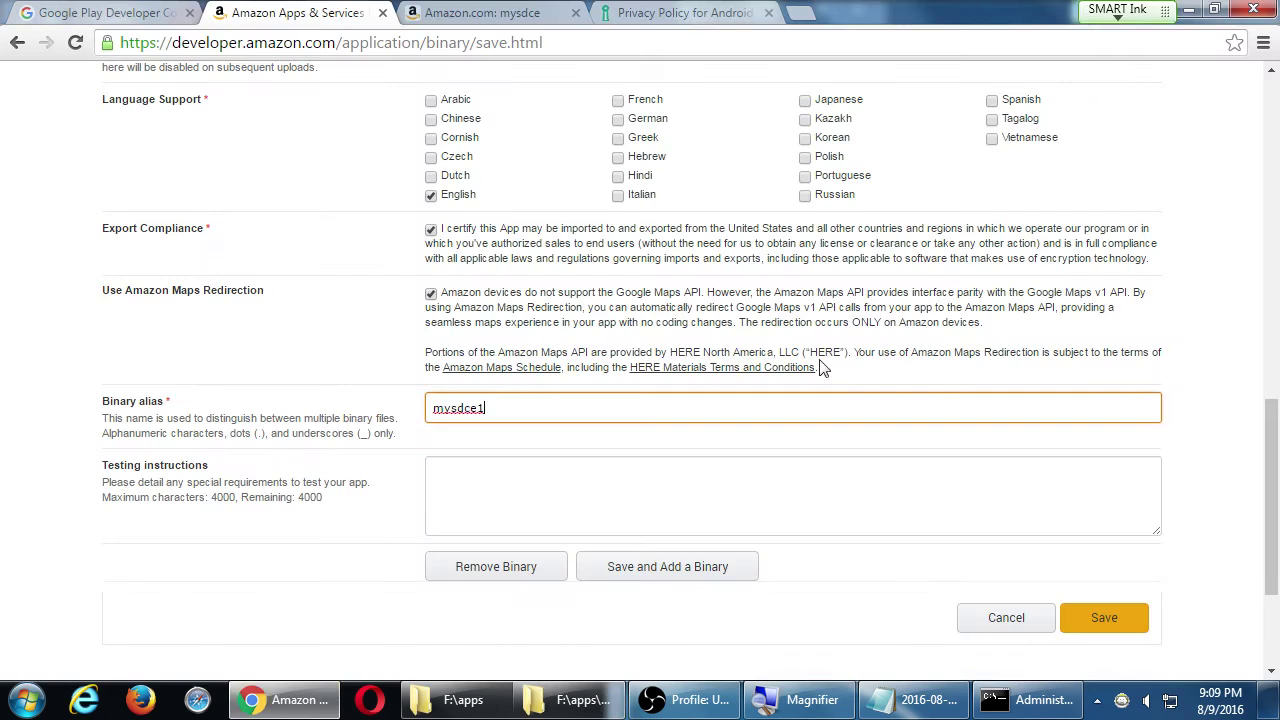
{"action": "left_click", "coordinate": [1077, 618]}
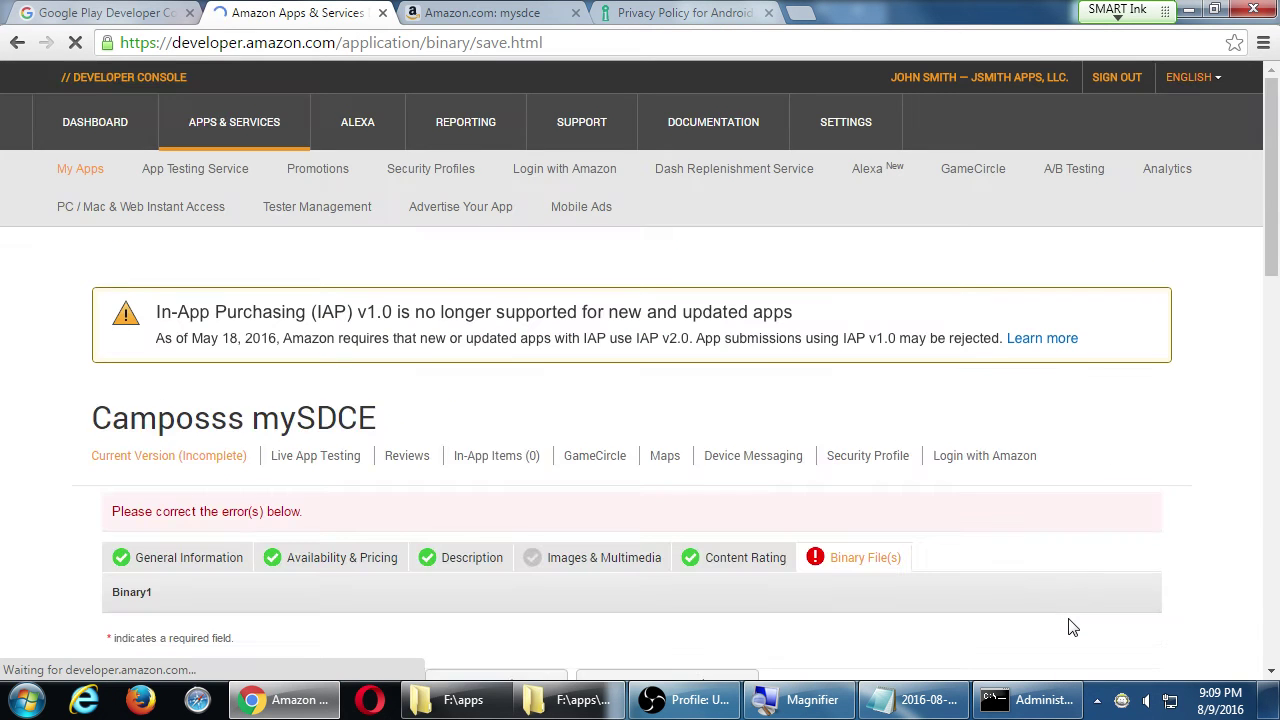
{"action": "scroll", "coordinate": [1040, 605], "scroll_direction": "down", "scroll_amount": 2}
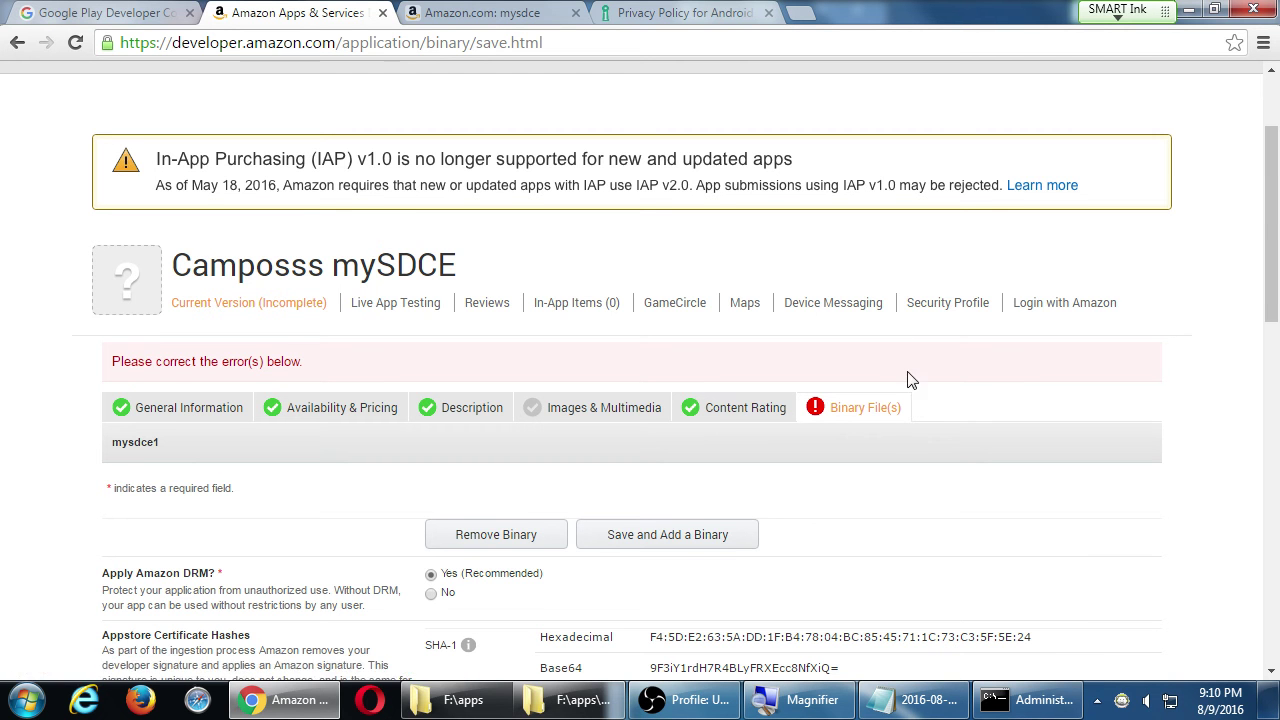
{"action": "scroll", "coordinate": [900, 370], "scroll_direction": "down", "scroll_amount": 4}
{"action": "scroll", "coordinate": [920, 364], "scroll_direction": "up", "scroll_amount": 4}
{"action": "scroll", "coordinate": [920, 364], "scroll_direction": "up", "scroll_amount": 2}
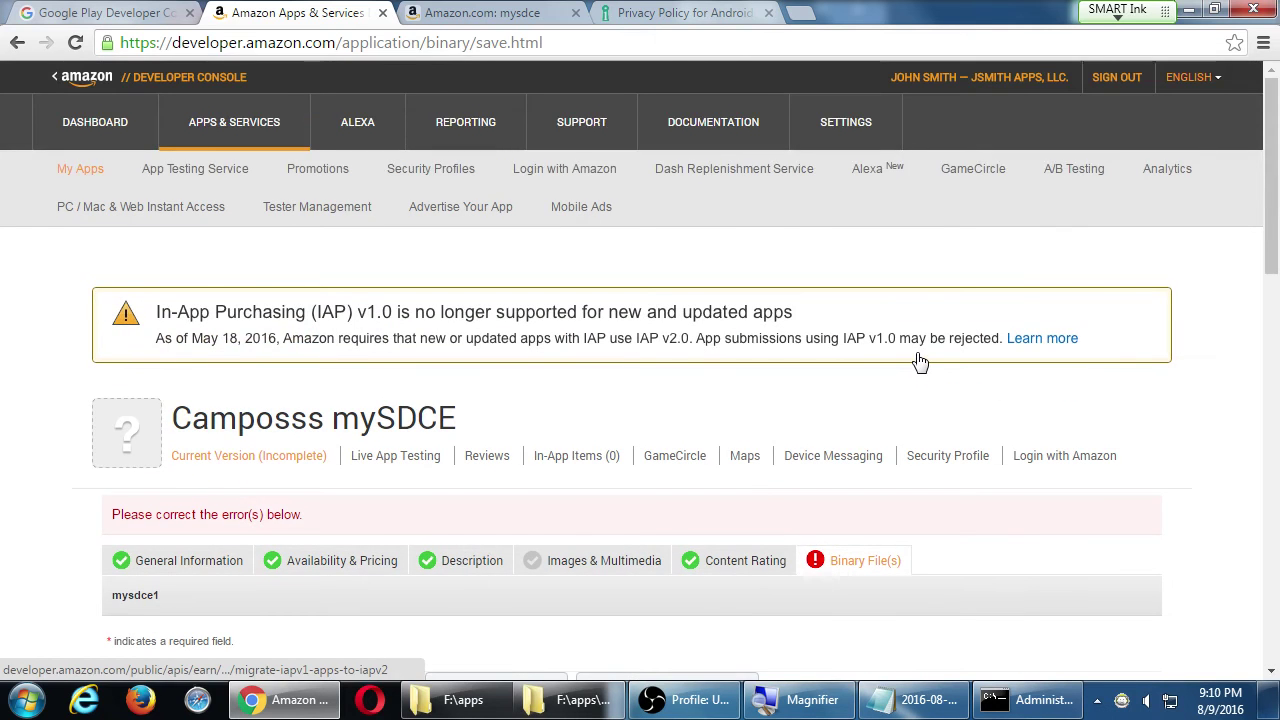
{"action": "scroll", "coordinate": [1008, 451], "scroll_direction": "down", "scroll_amount": 2}
{"action": "scroll", "coordinate": [1008, 451], "scroll_direction": "down", "scroll_amount": 10}
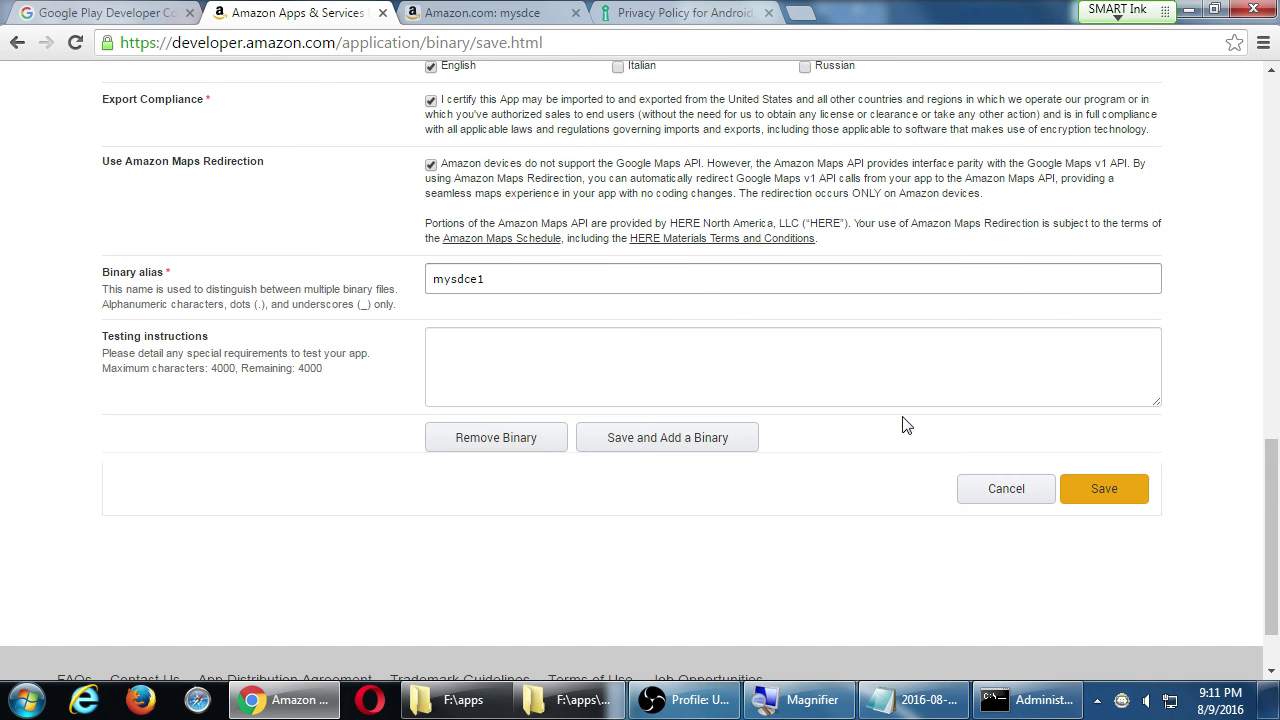
{"action": "scroll", "coordinate": [880, 386], "scroll_direction": "up", "scroll_amount": 4}
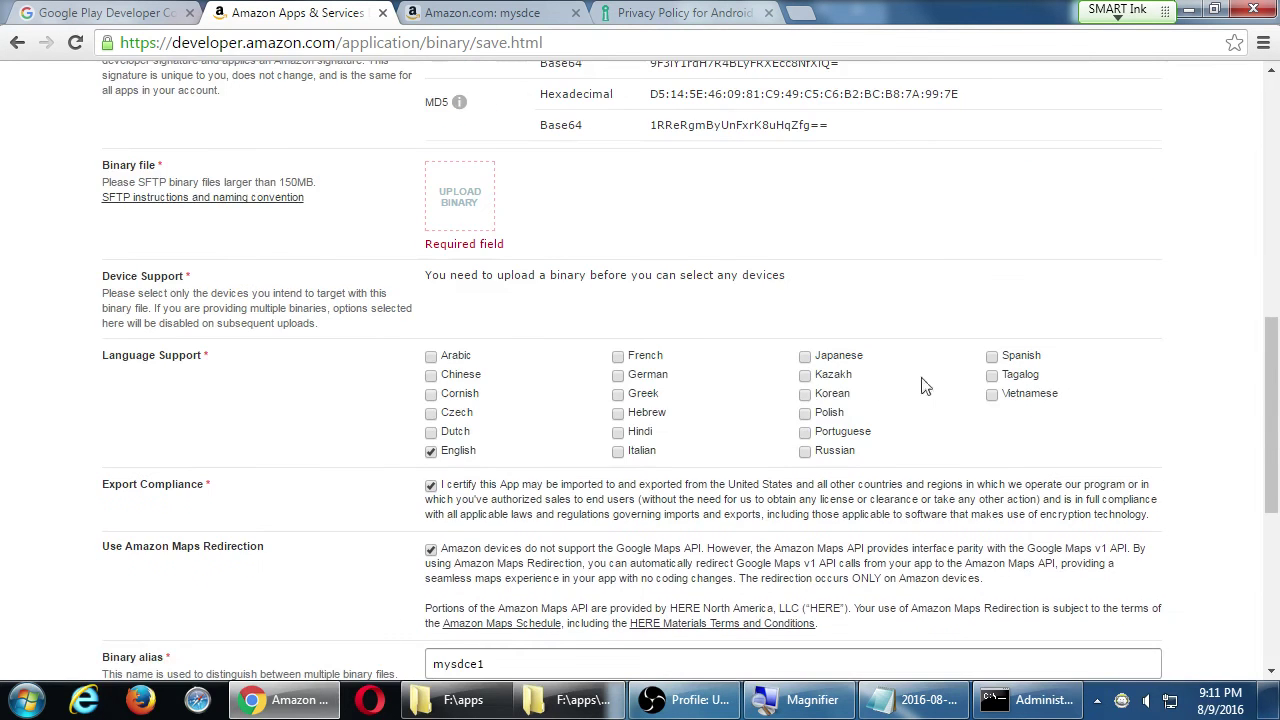
{"action": "scroll", "coordinate": [1000, 365], "scroll_direction": "up", "scroll_amount": 8}
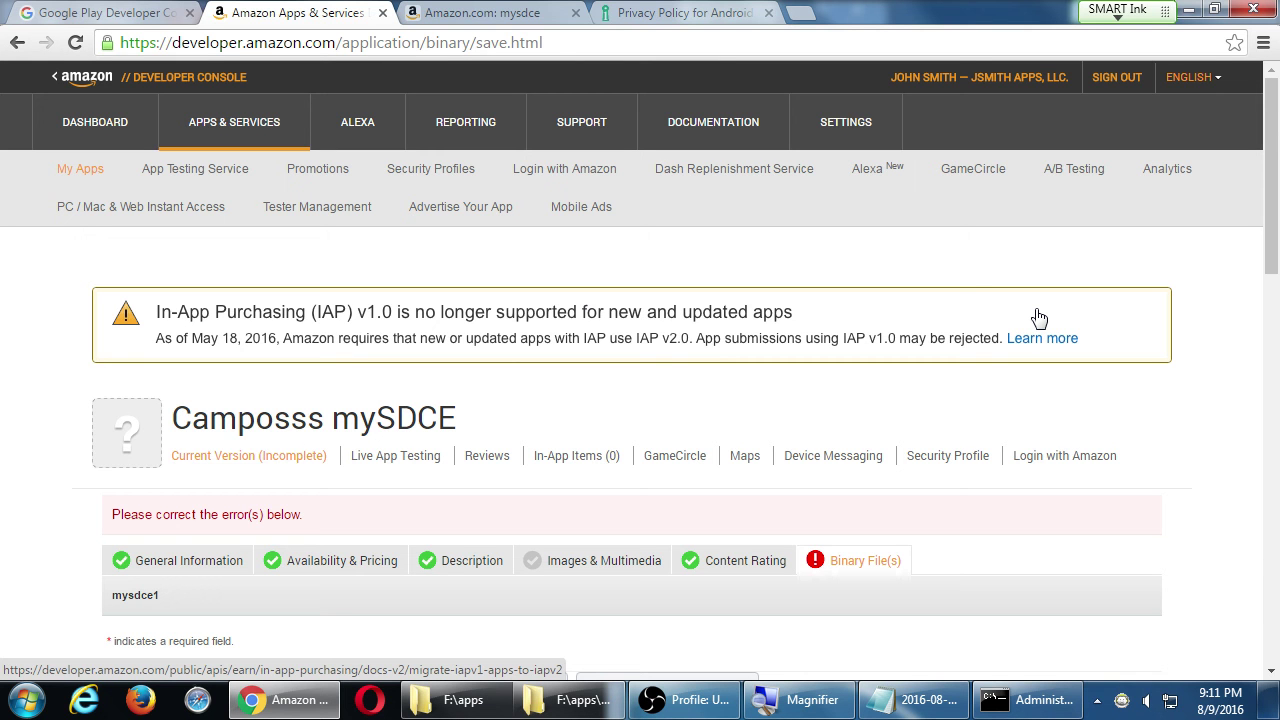
{"action": "scroll", "coordinate": [1040, 317], "scroll_direction": "down", "scroll_amount": 4}
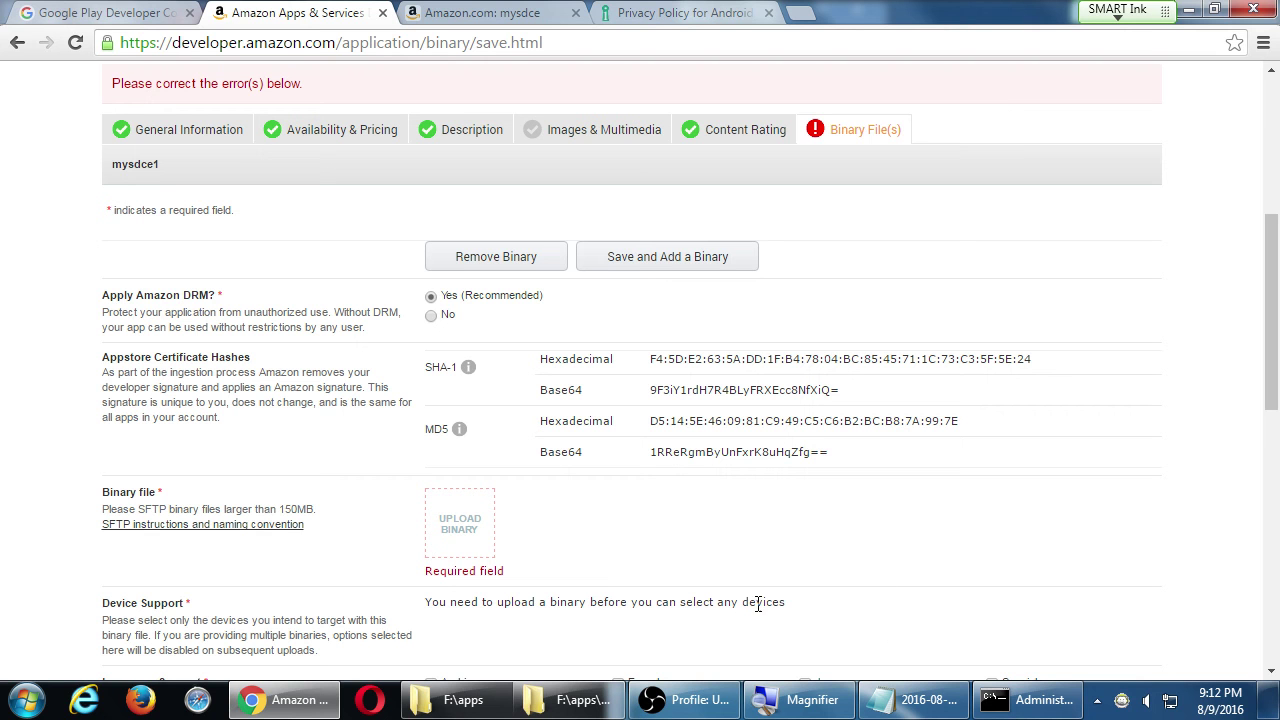
{"action": "mouse_move", "coordinate": [688, 700]}
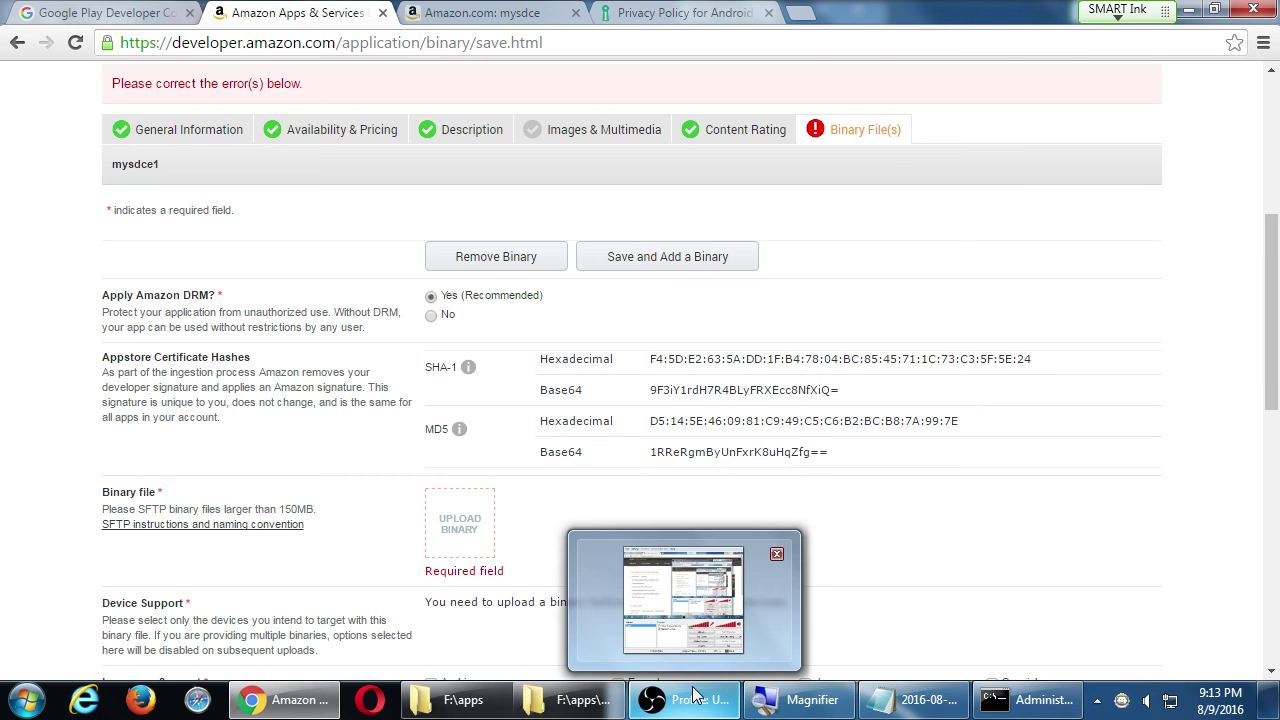